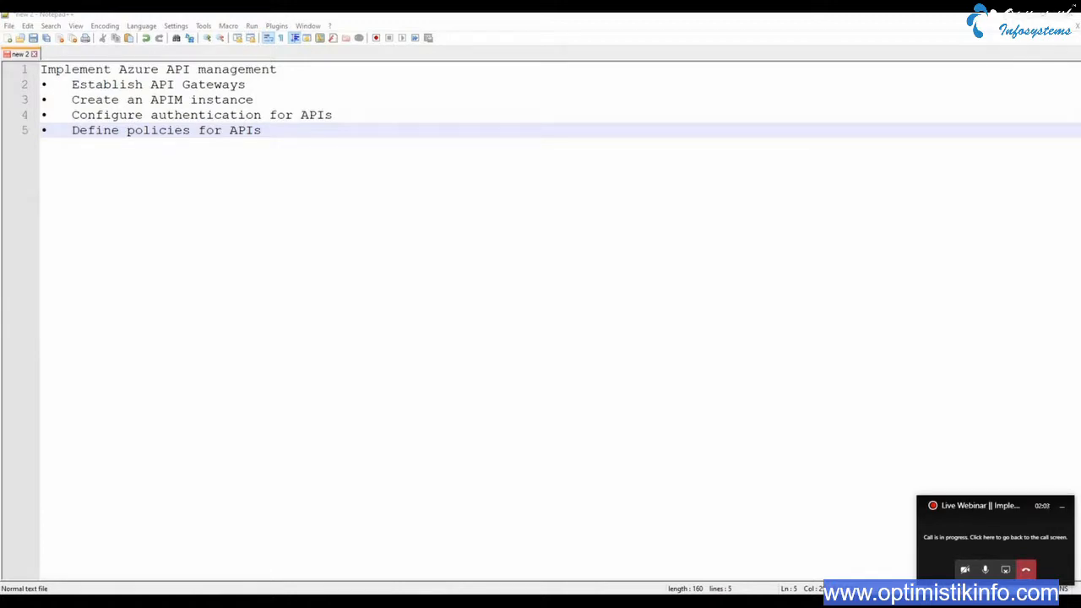
Switch to the Azure portal in Chrome, browse the sampleapis site and open its swagger.json specification from the Swagger page
mouse_move(540, 602)
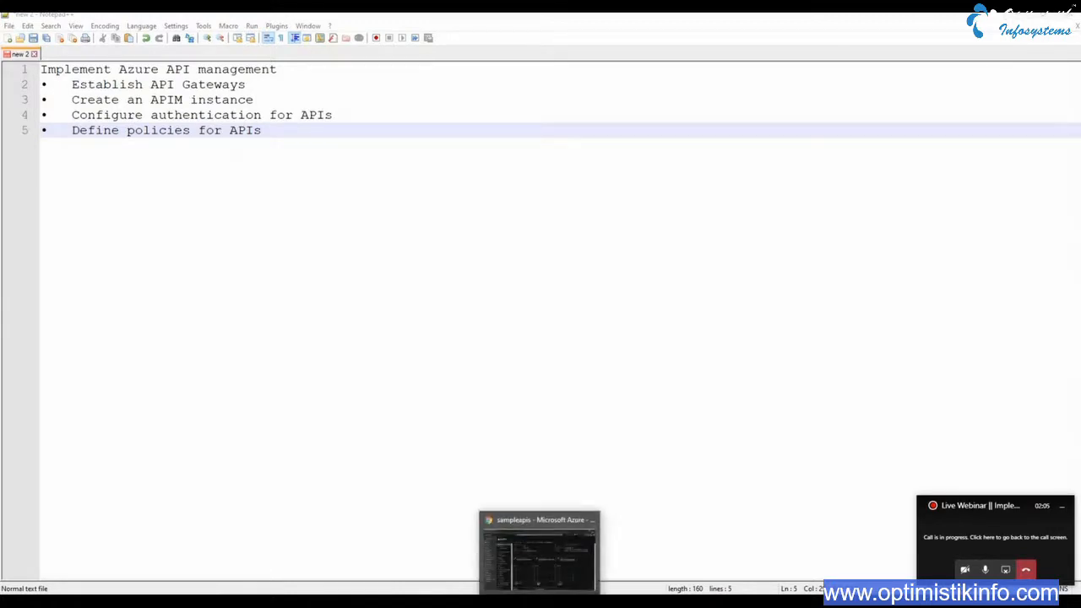
left_click(539, 551)
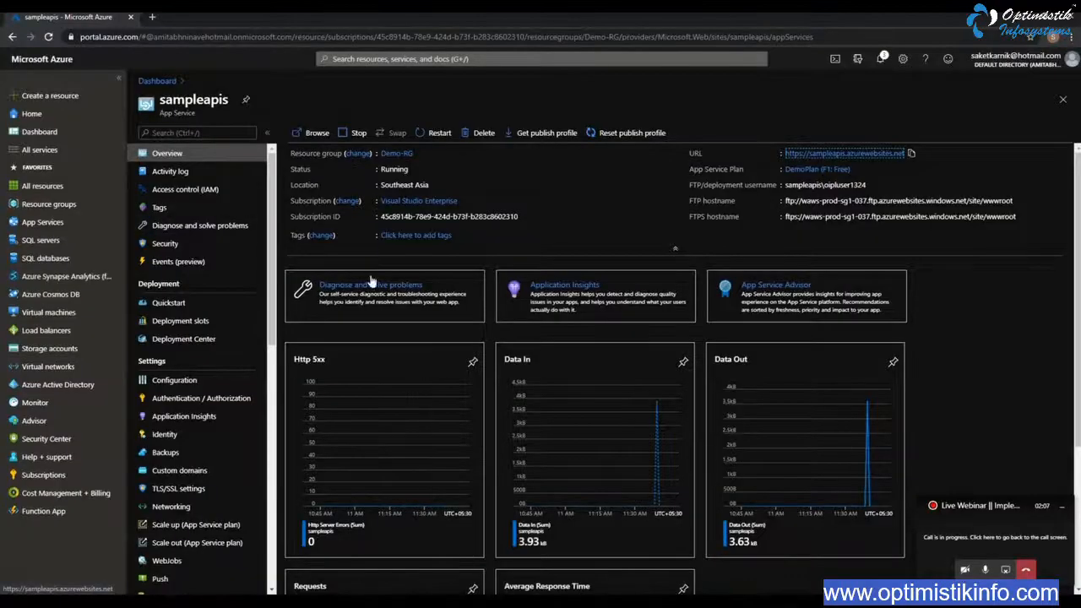
left_click(847, 155)
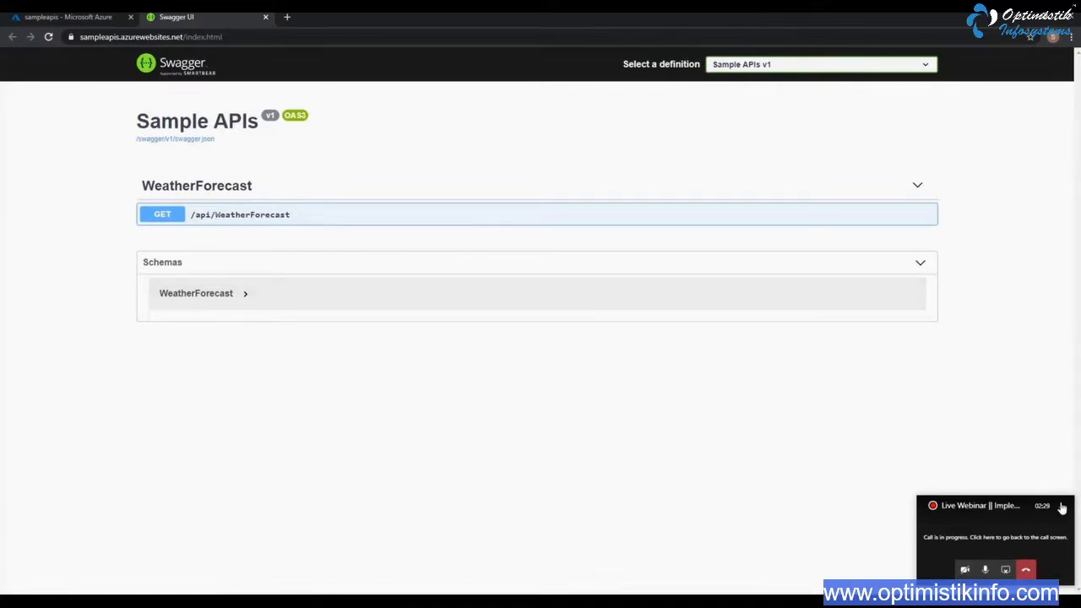
left_click(1061, 506)
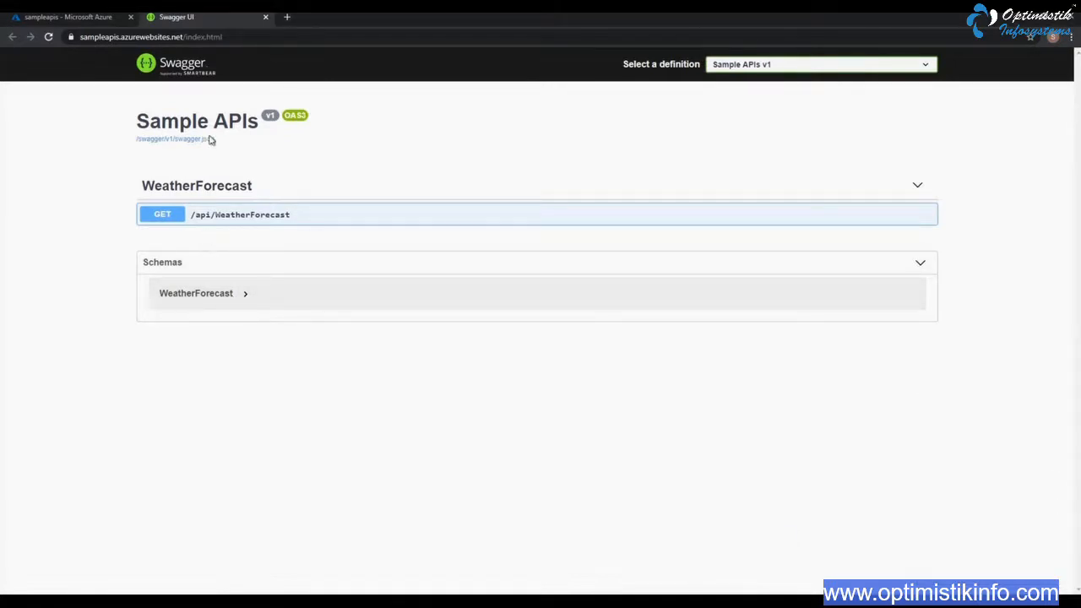
left_click(164, 143)
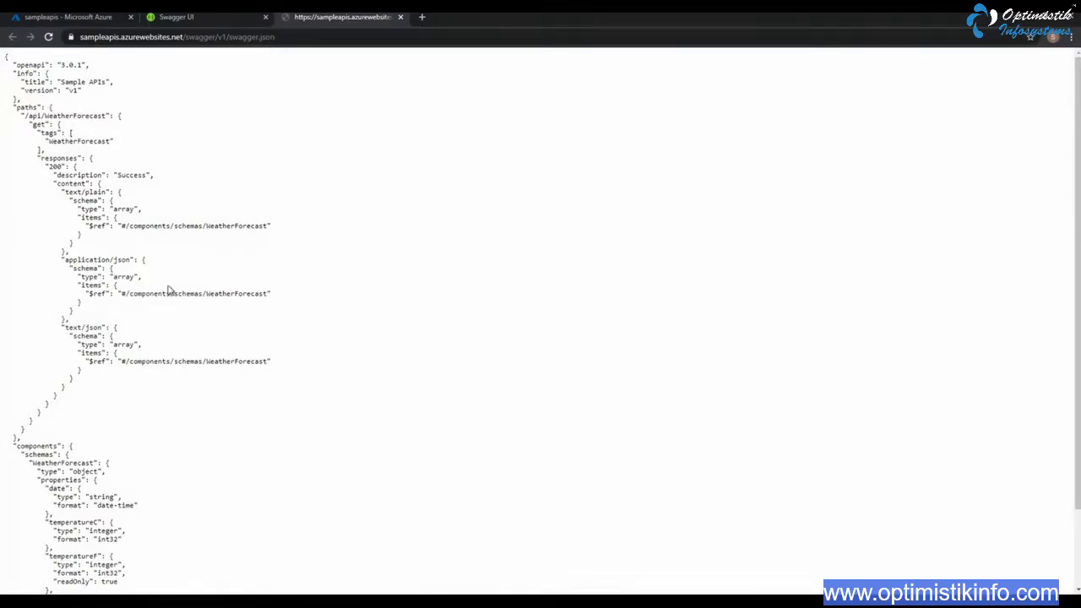
Copy the entire swagger.json content and paste it into a new Notepad++ document
key("ctrl+a")
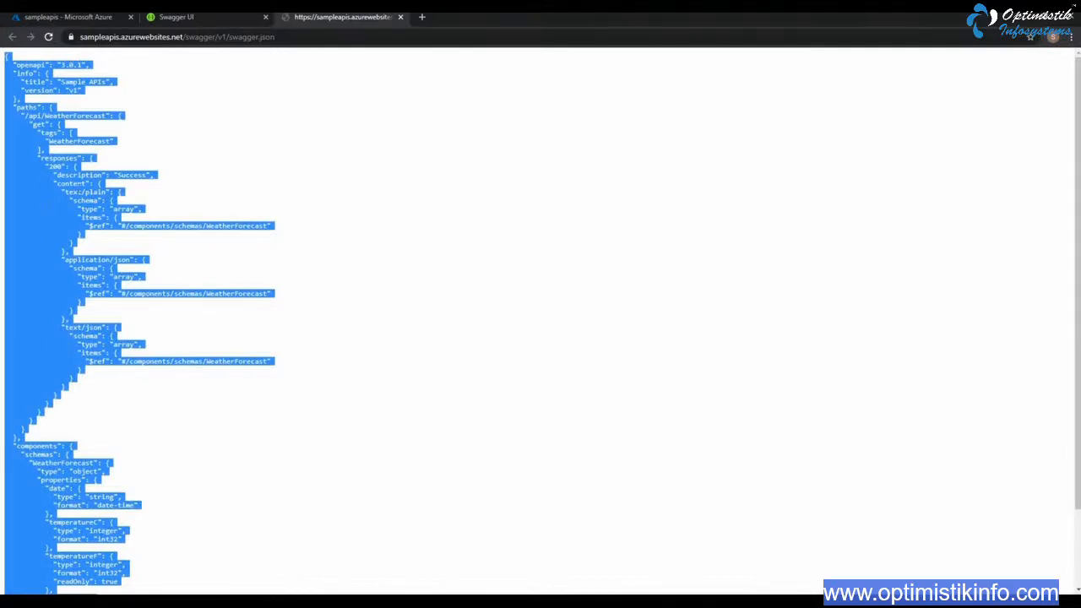
right_click(50, 193)
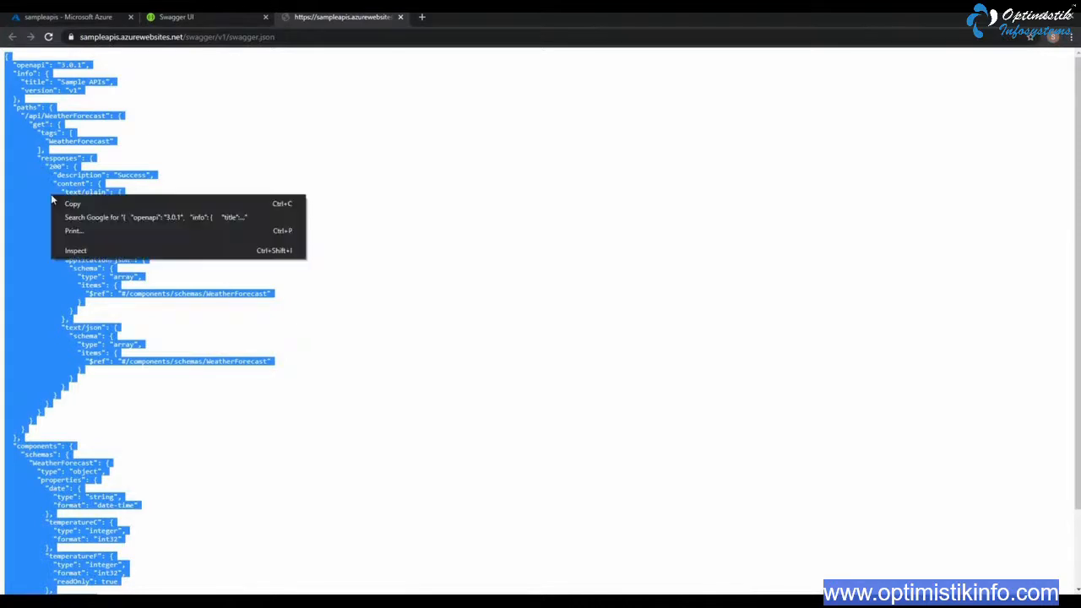
left_click(78, 203)
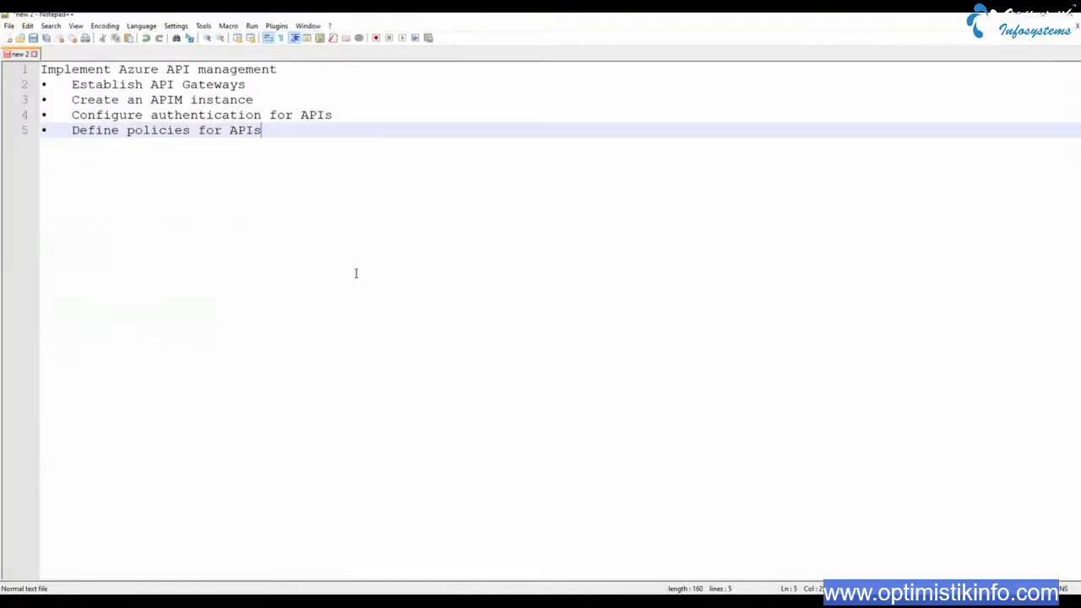
key("ctrl+n")
key("ctrl+v")
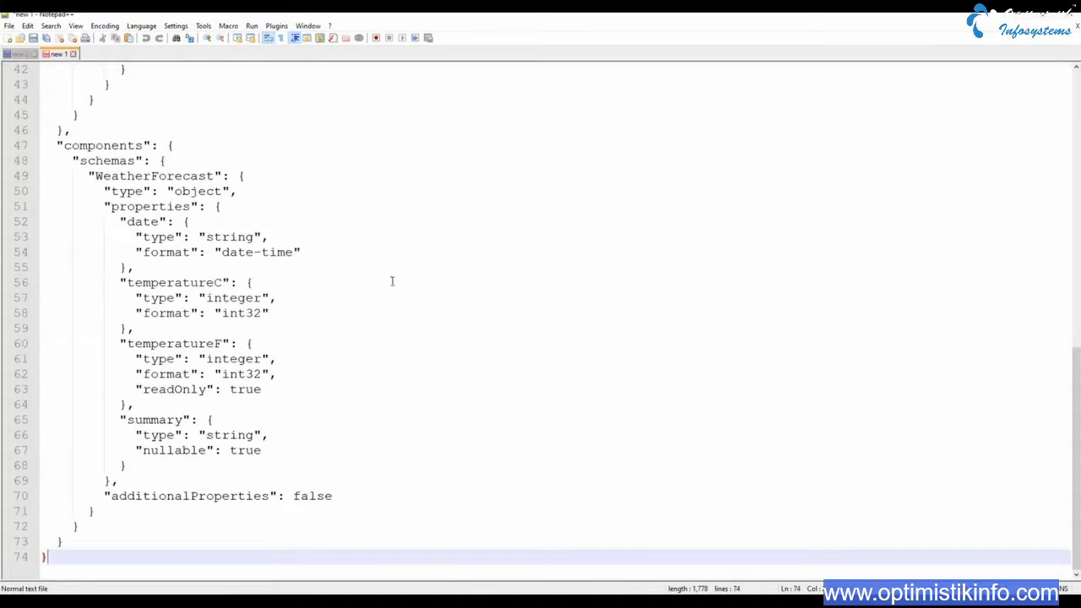
Save the document to the Desktop over the existing SampleAPIsSpec JSON file, then close it
left_click(10, 26)
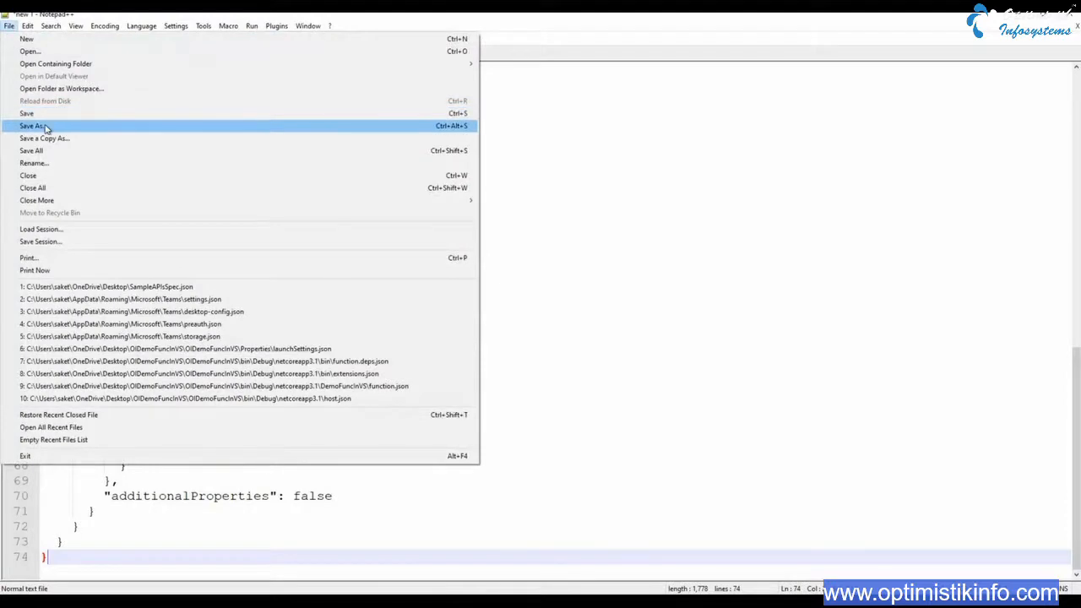
left_click(47, 126)
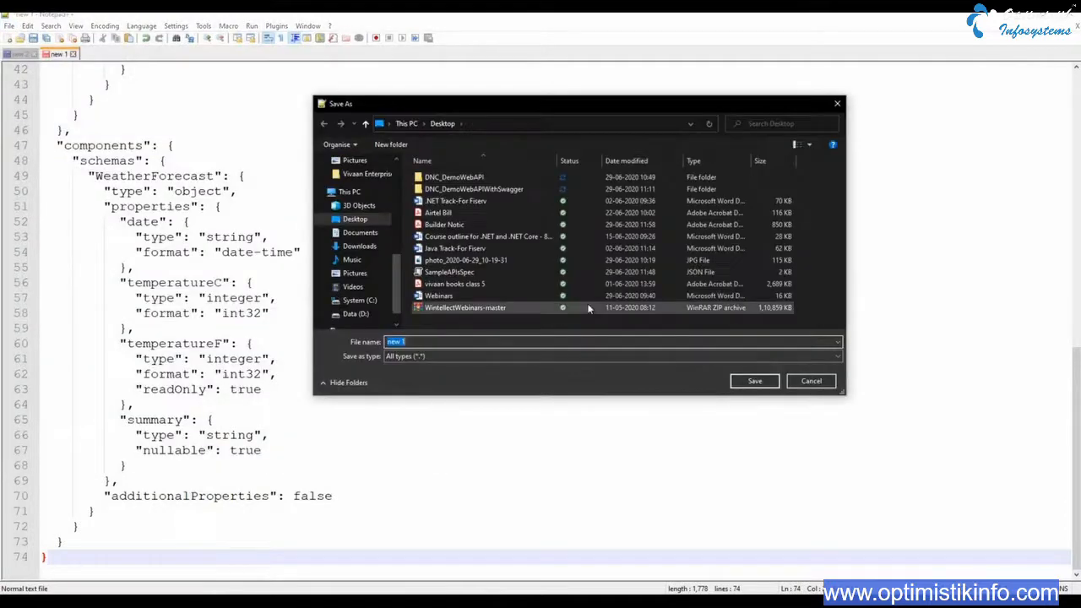
left_click(364, 222)
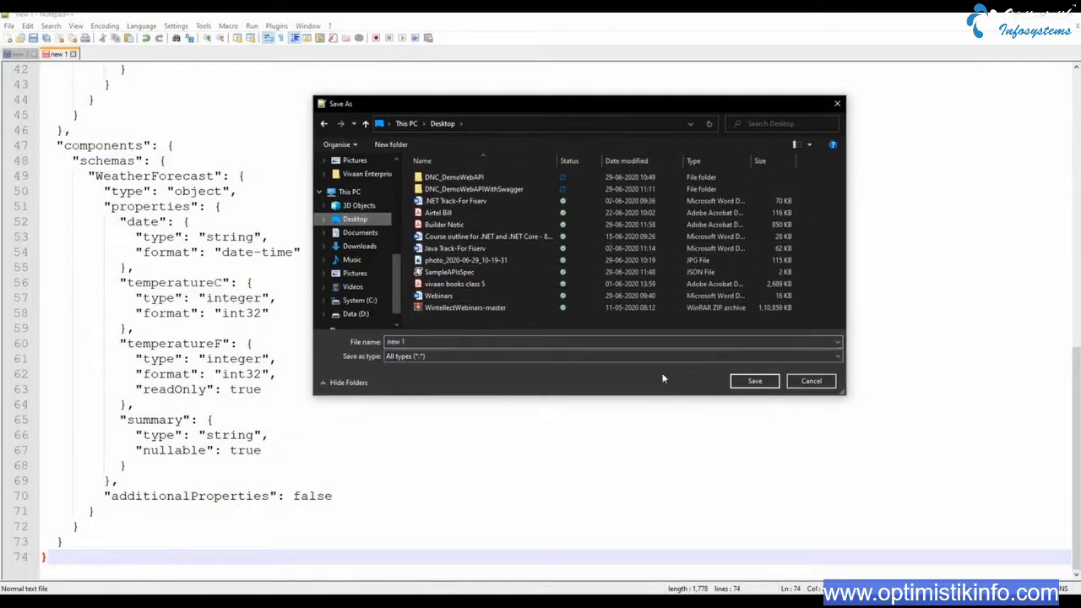
left_click(463, 273)
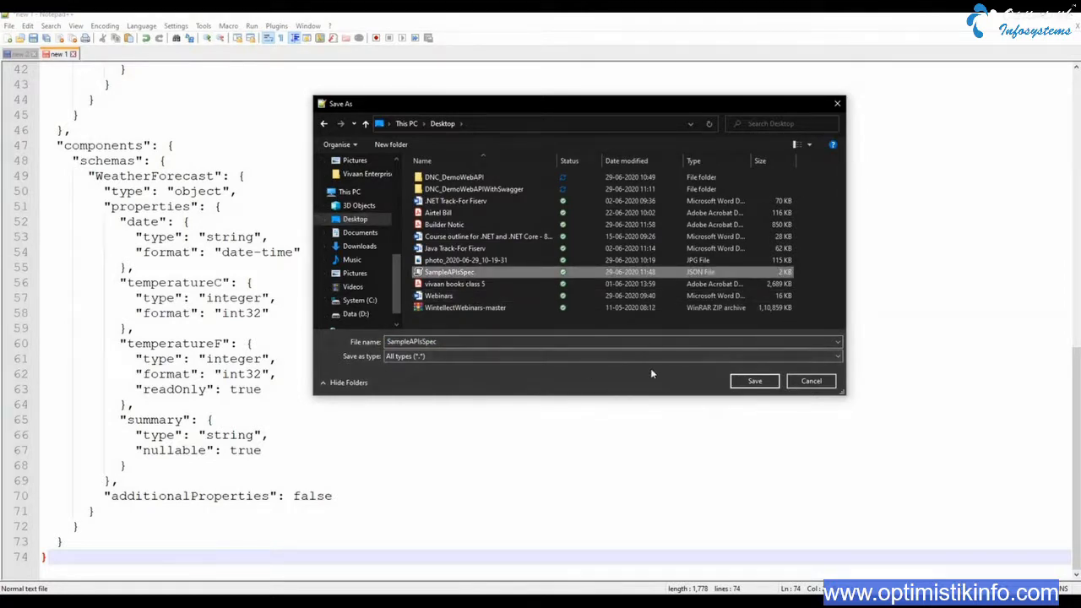
left_click(755, 381)
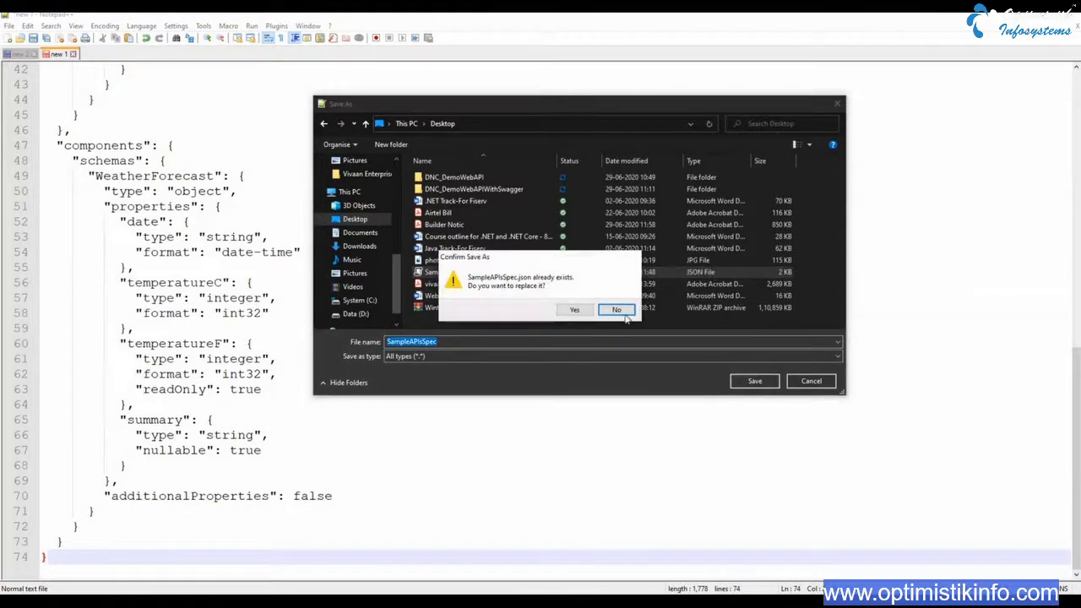
left_click(574, 310)
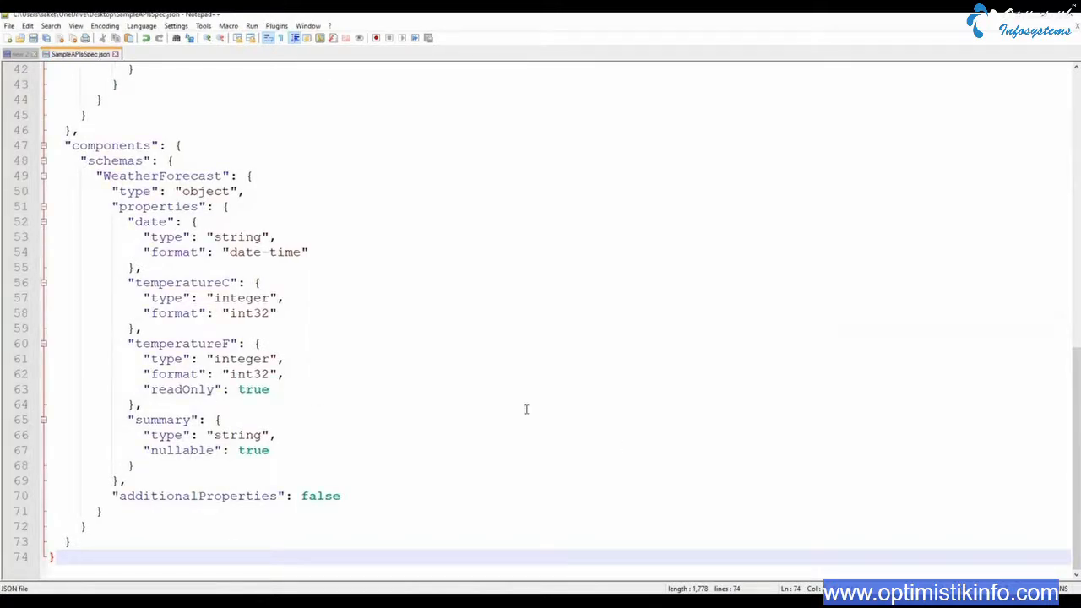
scroll(526, 410, "up", 14)
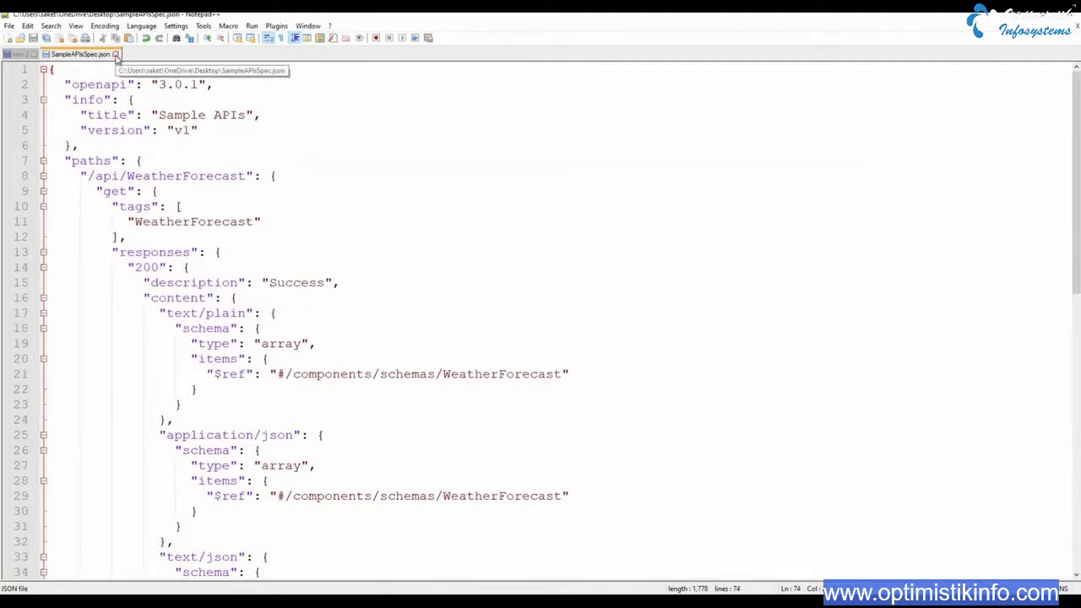
left_click(116, 54)
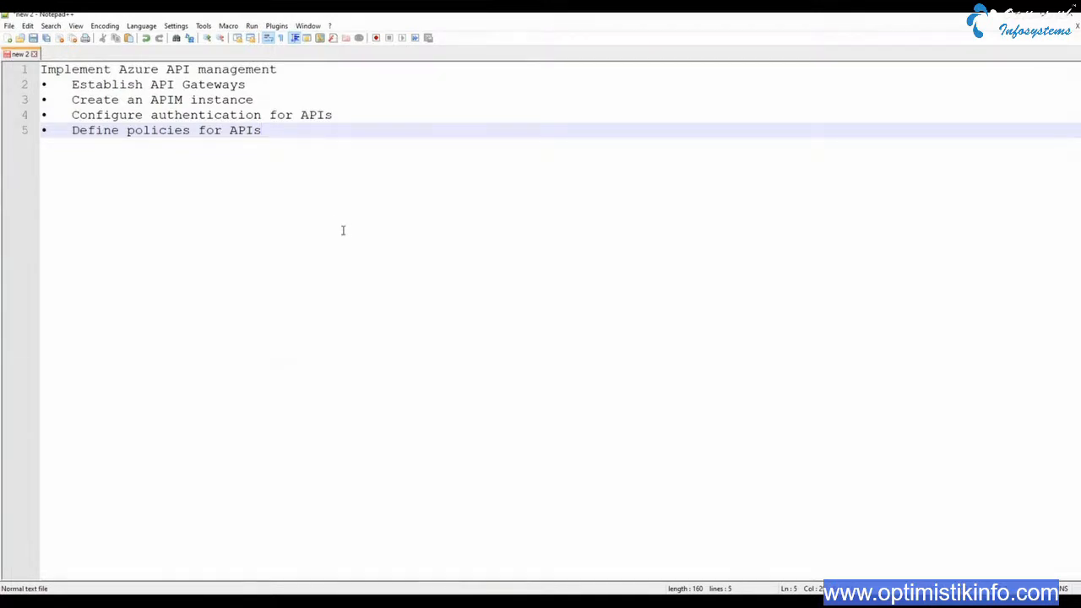
Switch back to Chrome and close the swagger.json and Swagger UI pages to return to the sampleapis overview
mouse_move(541, 596)
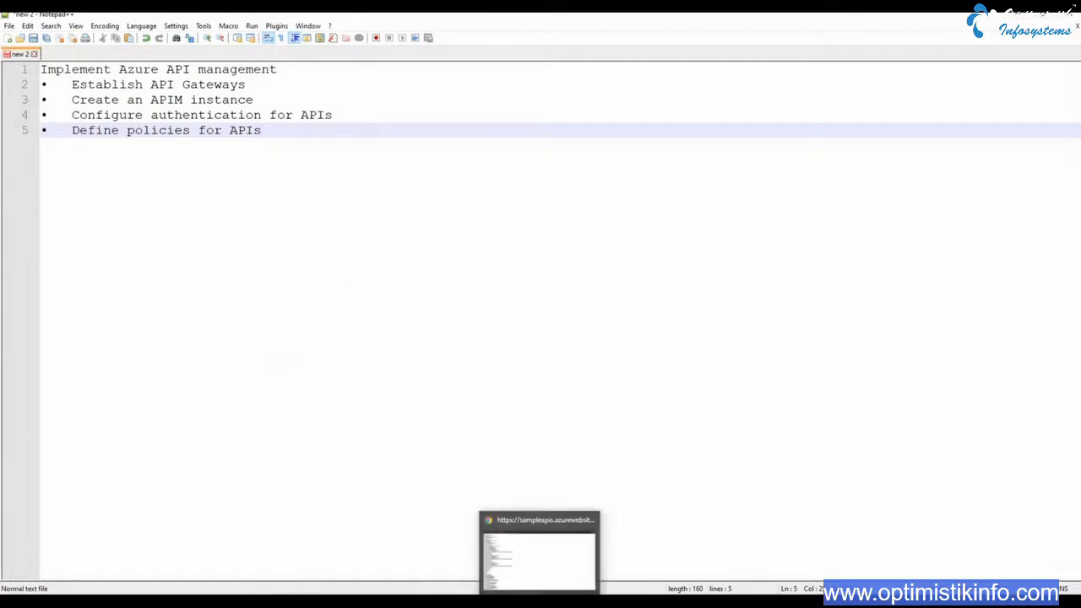
left_click(567, 582)
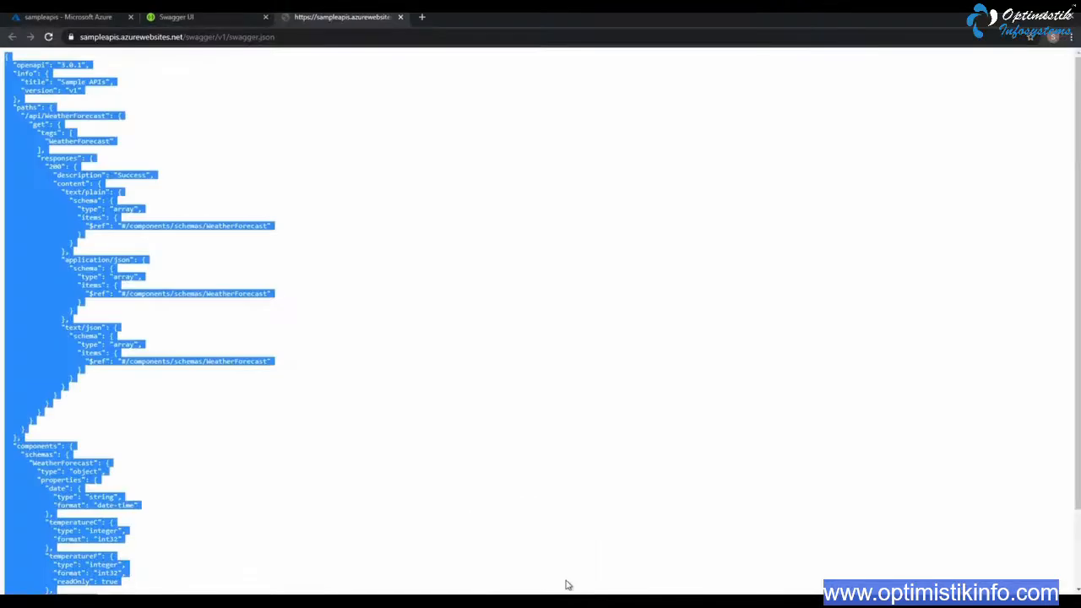
left_click(401, 17)
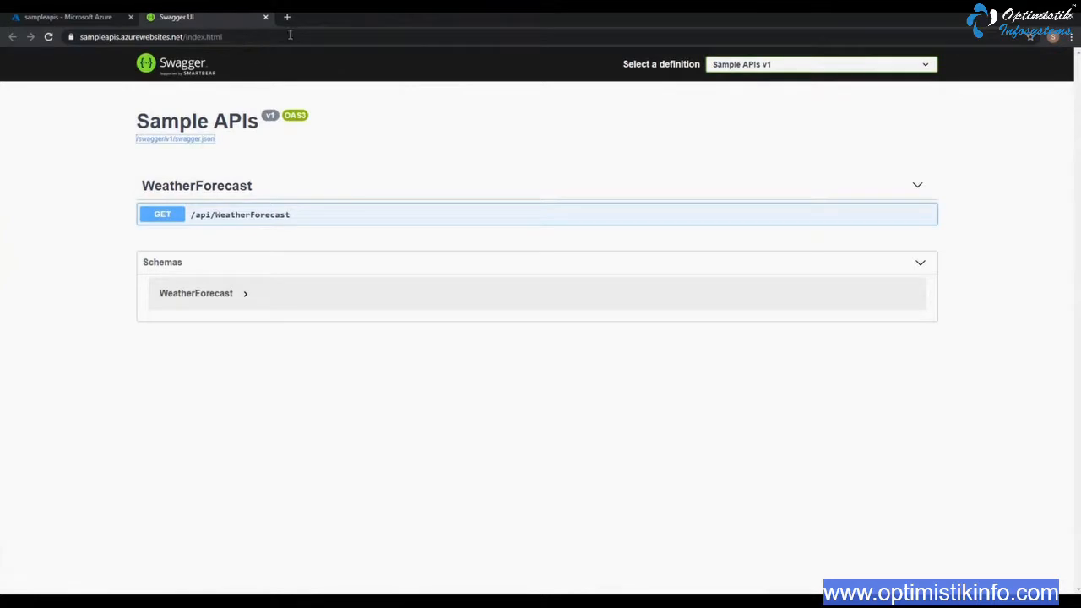
left_click(266, 17)
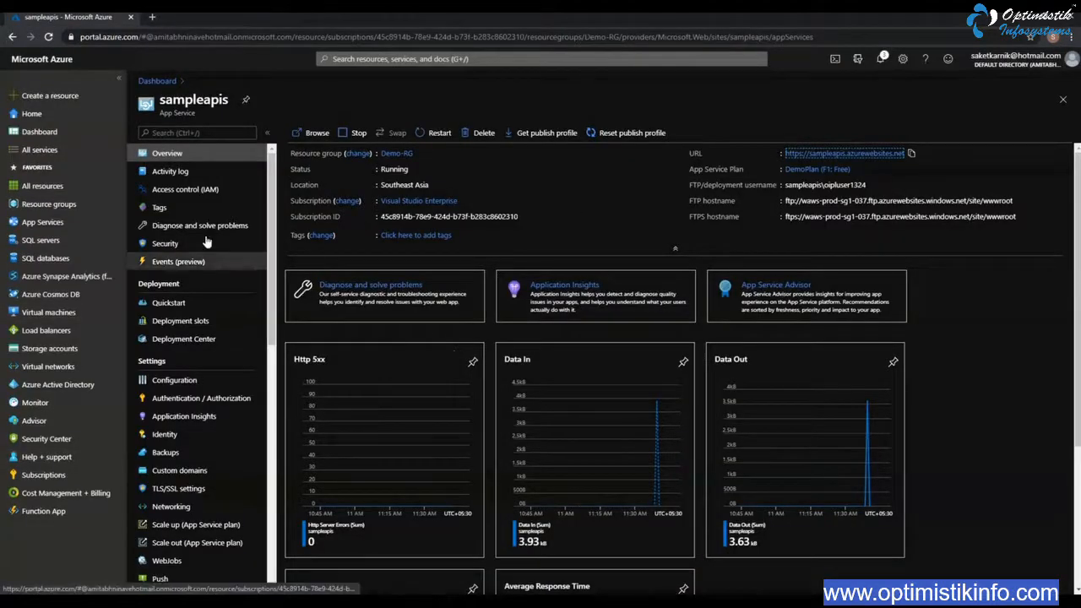
Start creating a new API Management resource from the Marketplace's Integration category
left_click(51, 100)
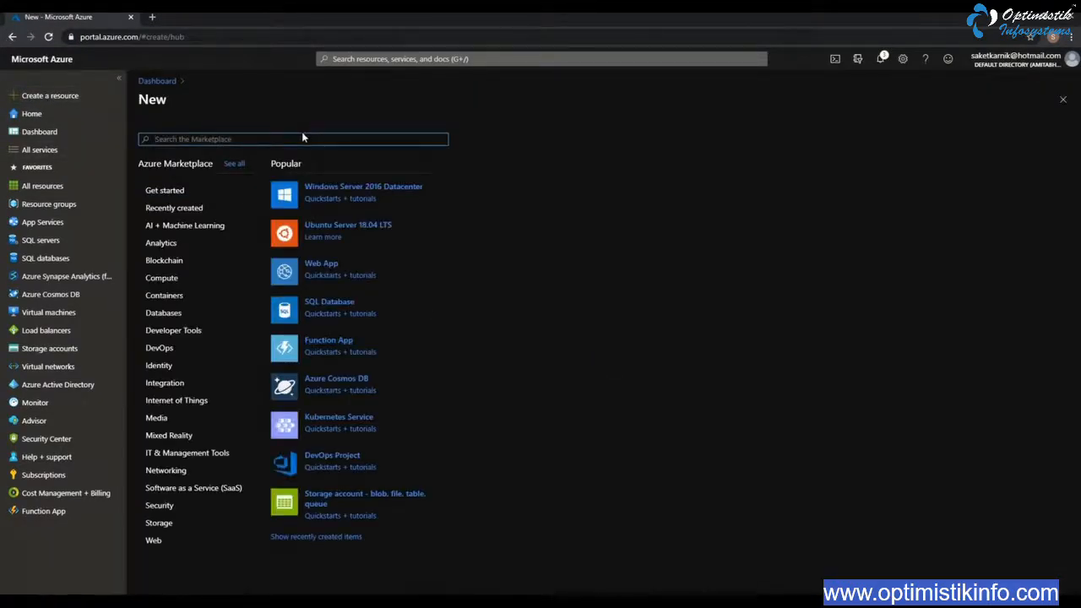
left_click(181, 384)
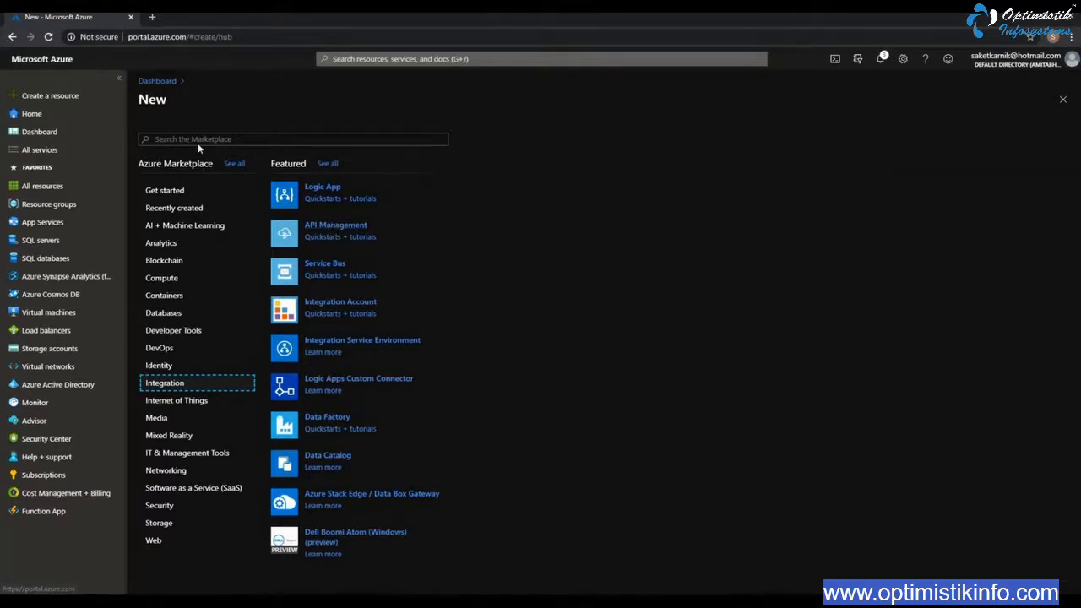
left_click(336, 233)
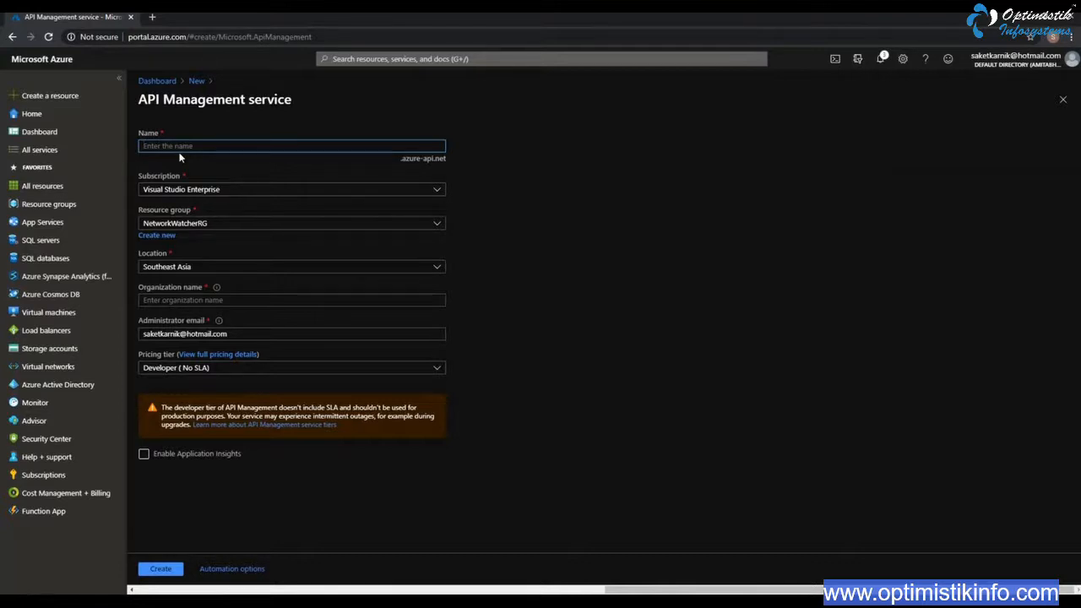
Name the API Management service sampleapimdemo and assign it to the Demo-RG resource group
type("sampleapimdemo")
key("Tab")
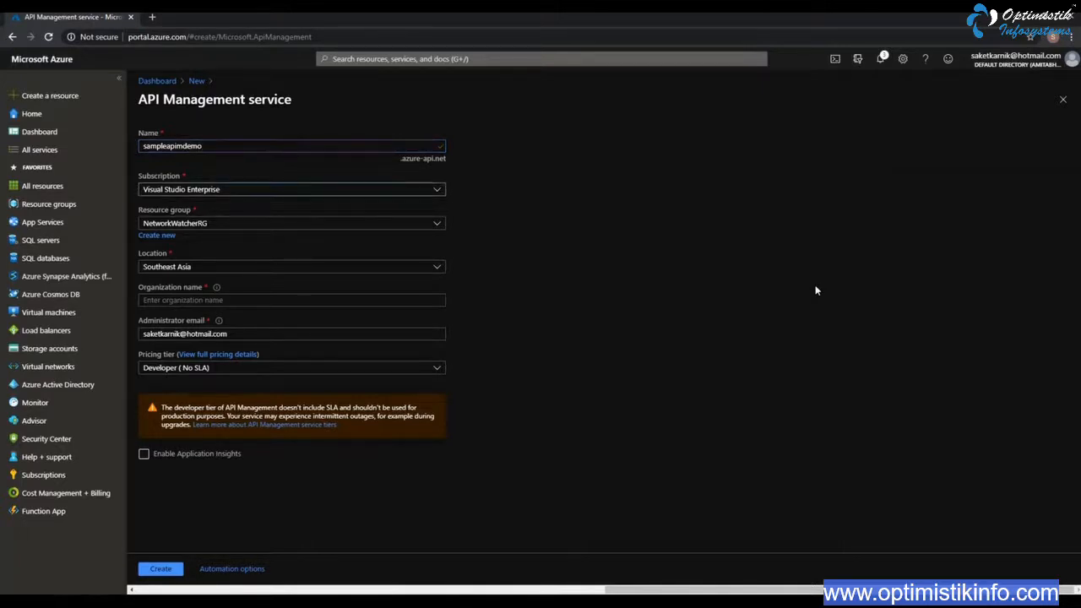
left_click(203, 194)
left_click(204, 194)
left_click(437, 226)
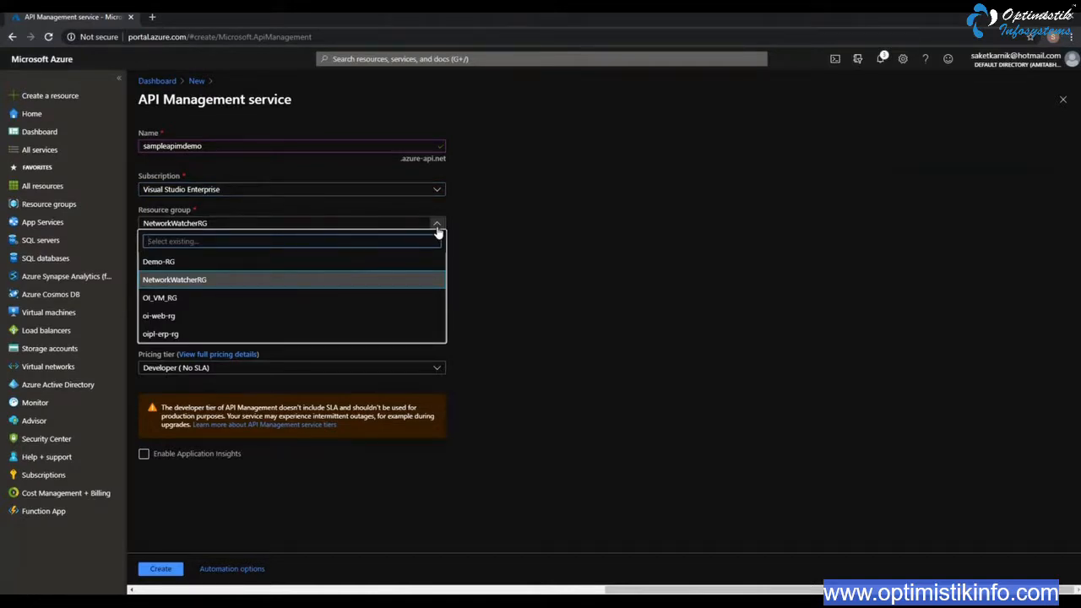
left_click(162, 264)
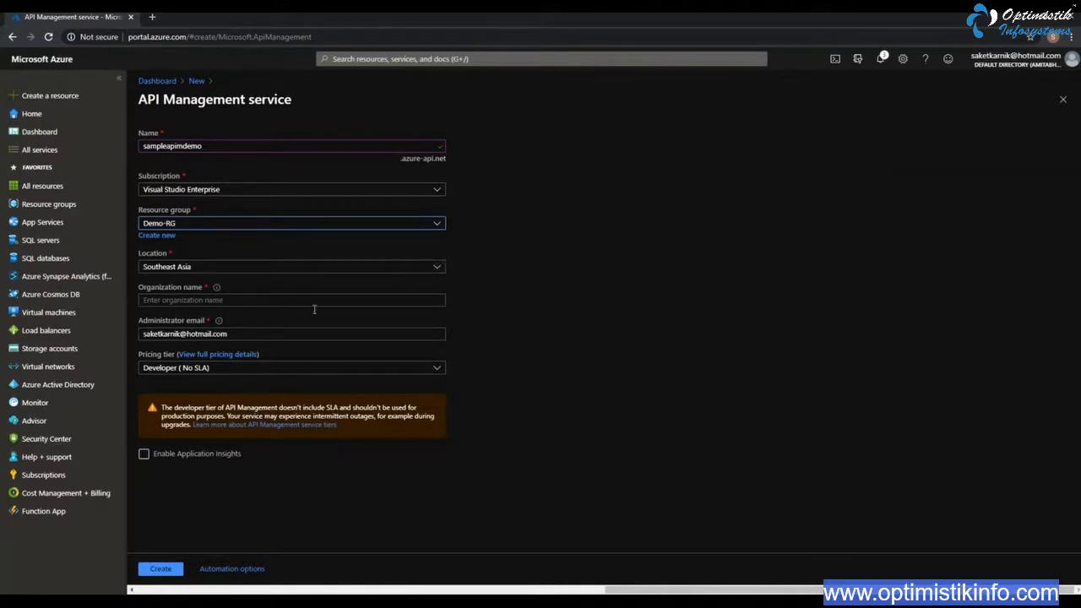
Set the service's organization name to Optimistik Infosystems
left_click(289, 300)
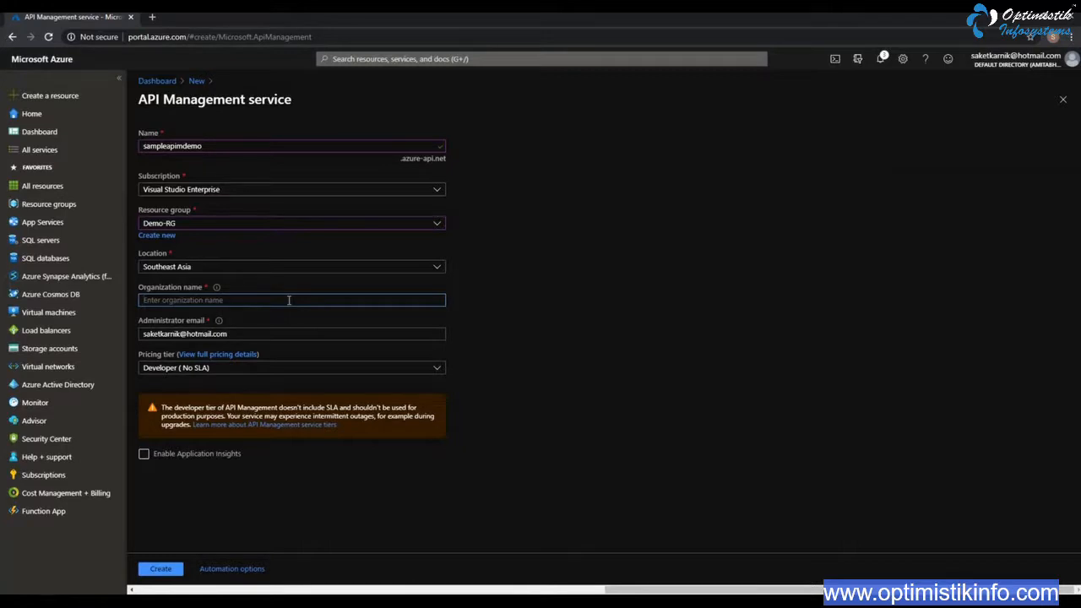
type("Optimistik Infosystems")
key("Tab")
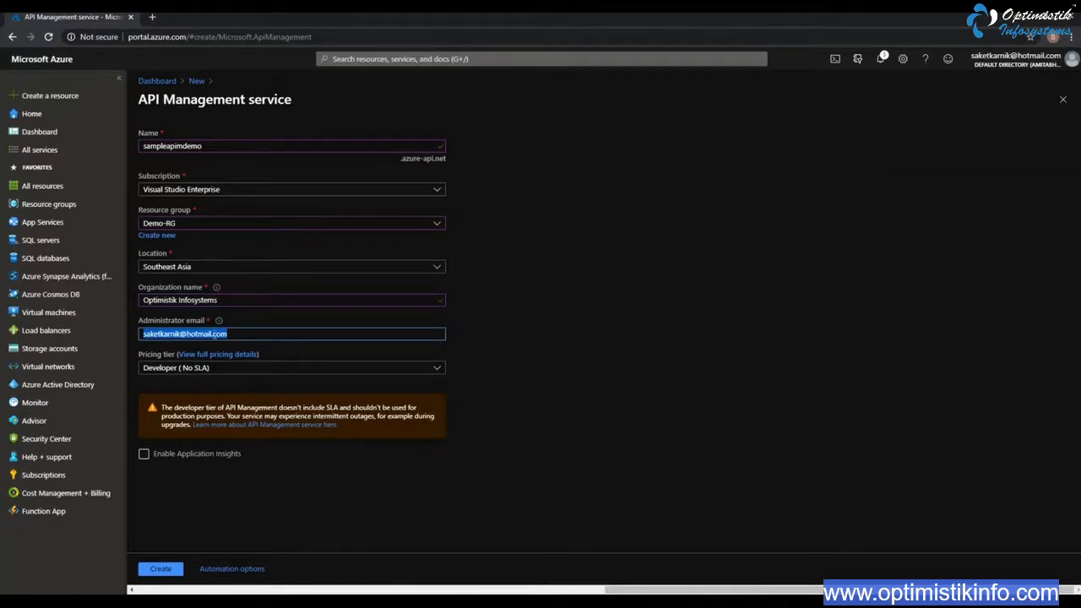
Review the available pricing tiers with their full pricing details and select the Developer tier
left_click(216, 373)
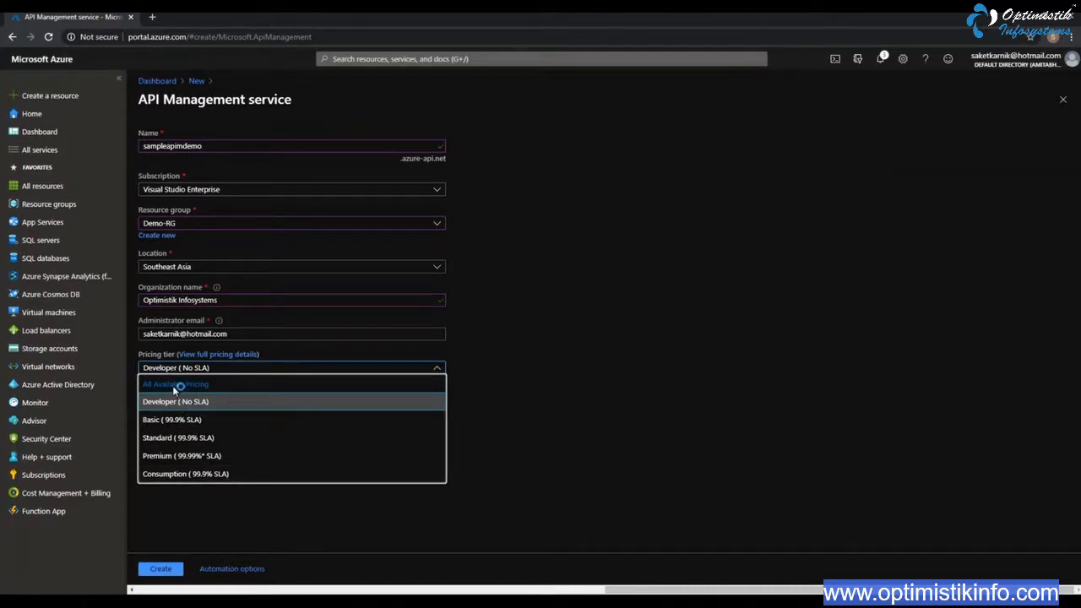
left_click(598, 391)
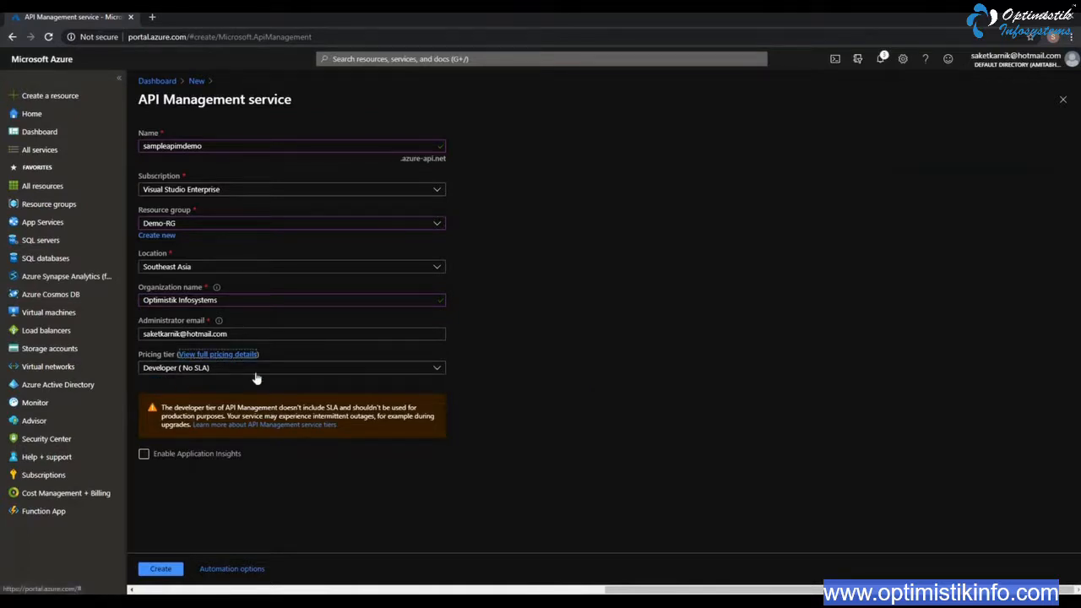
left_click(253, 354)
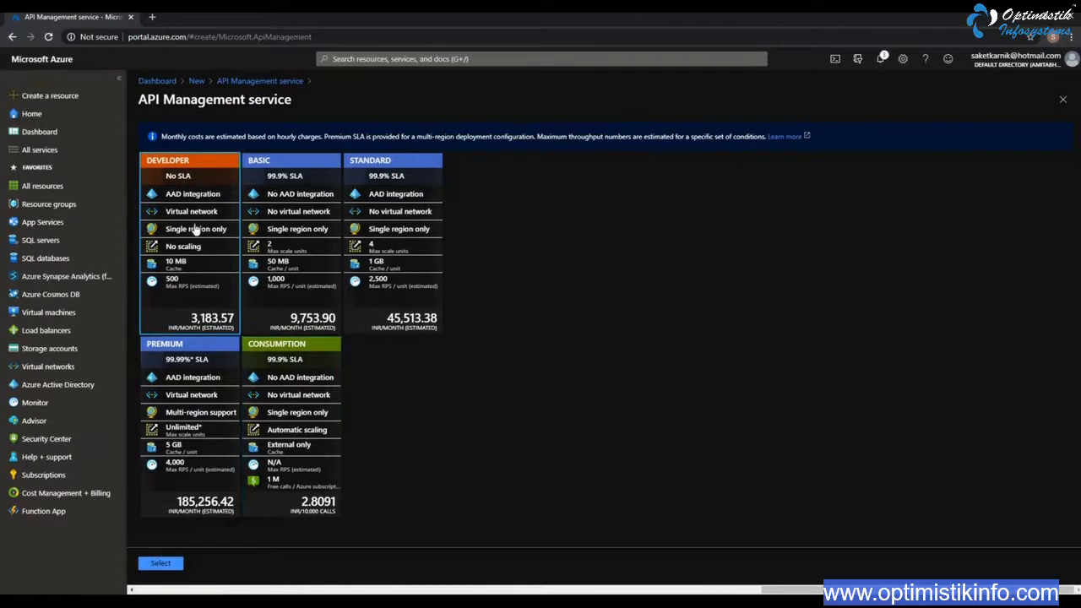
left_click(161, 566)
left_click(157, 563)
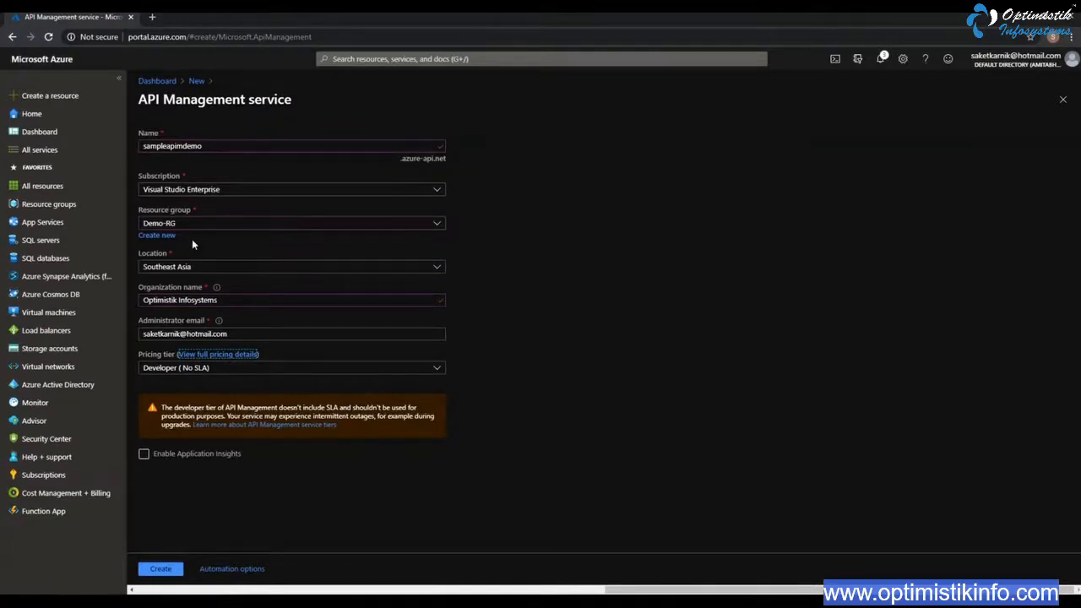
Create the API Management service and check its deployment in the portal notifications
left_click(159, 571)
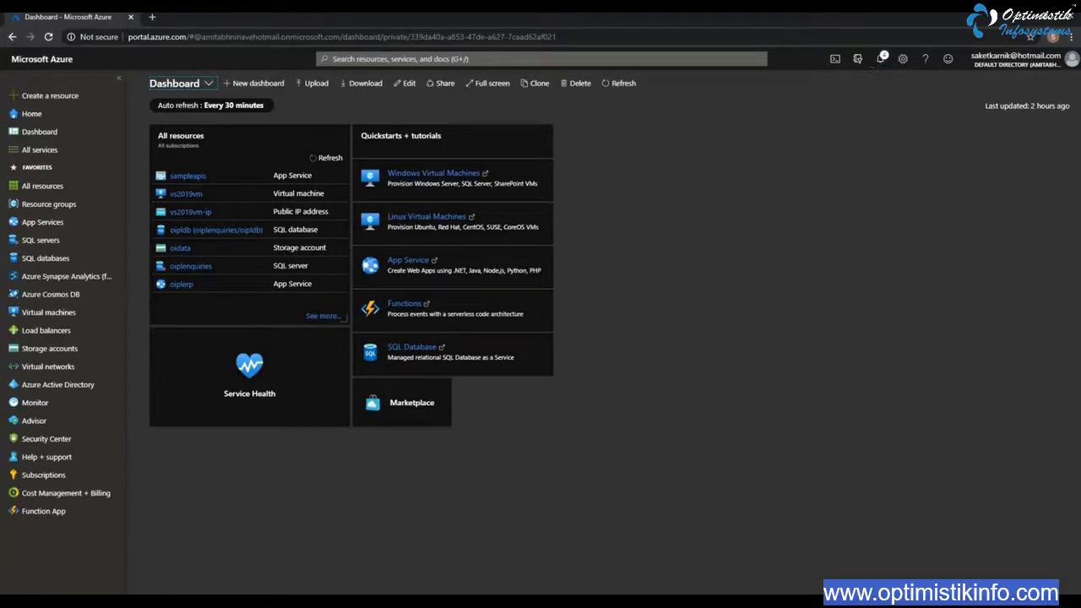
left_click(880, 59)
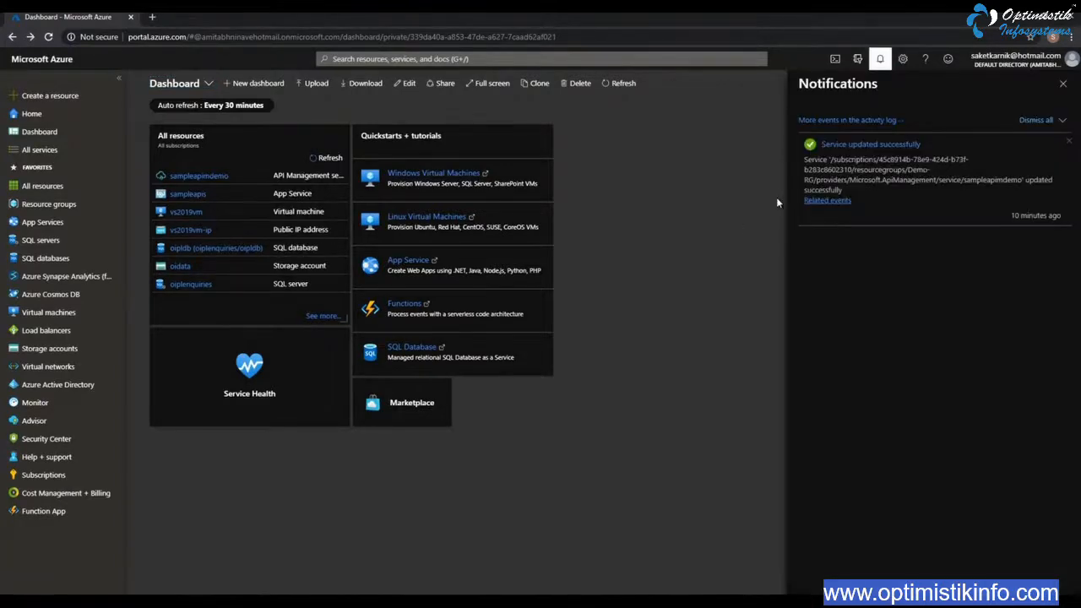
Open the APIs of the sampleapimdemo API Management service and delete the default Echo API
left_click(857, 145)
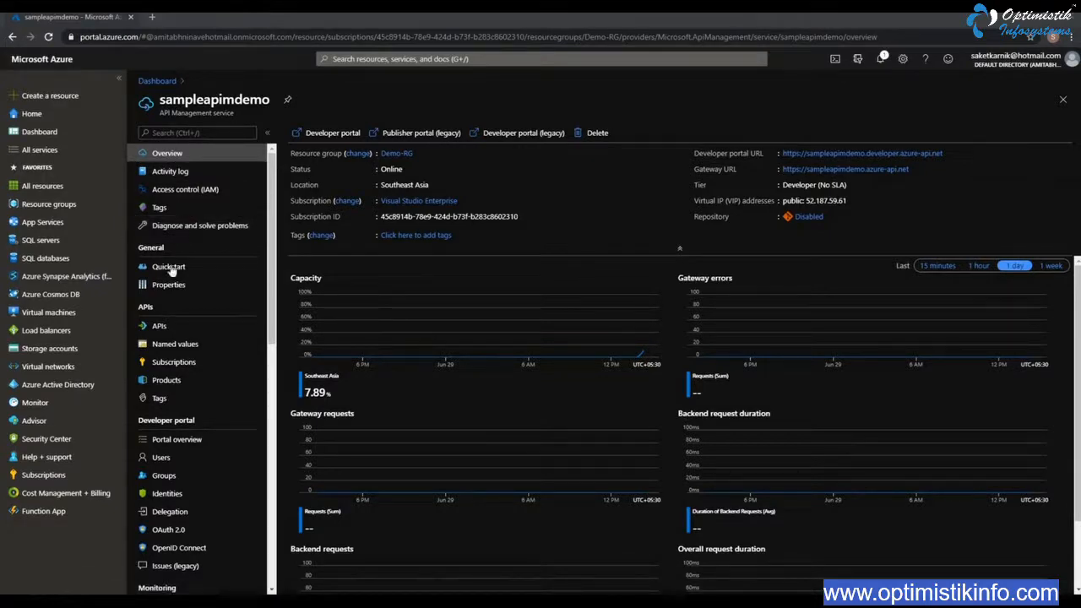
left_click(158, 327)
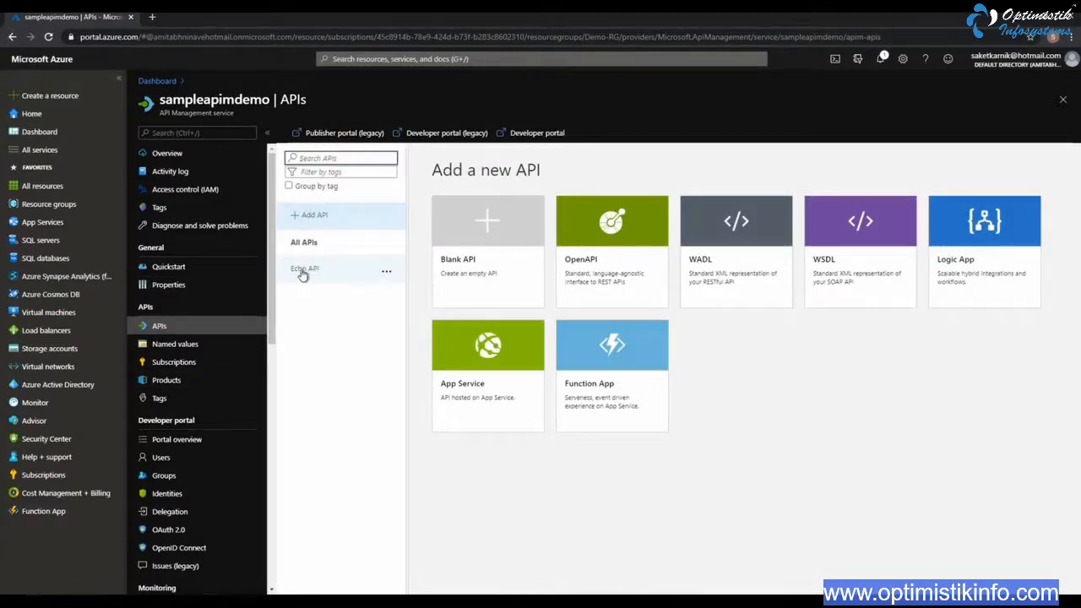
left_click(387, 273)
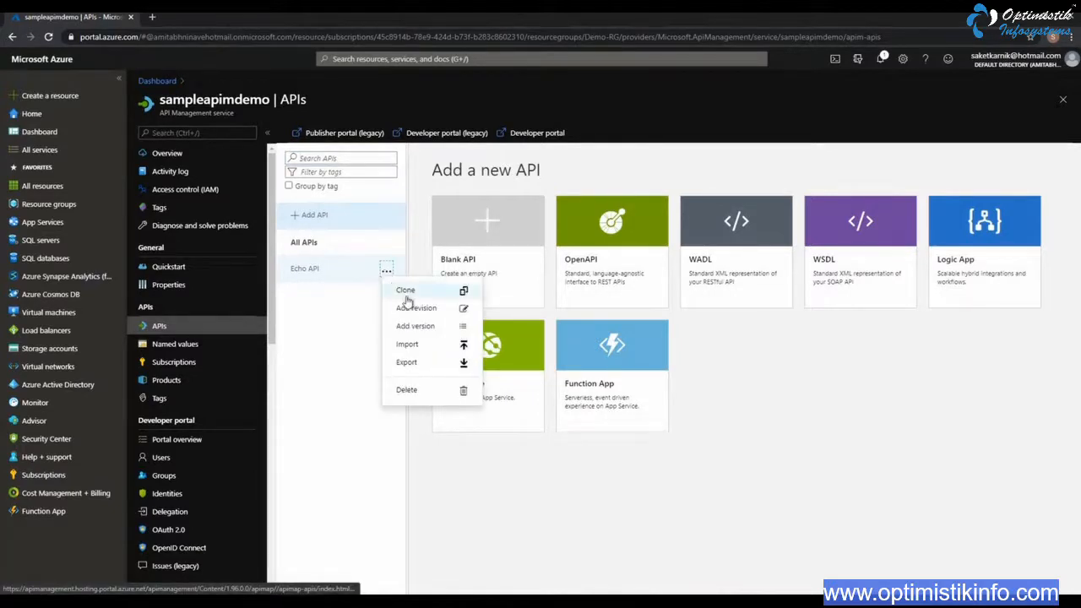
left_click(409, 390)
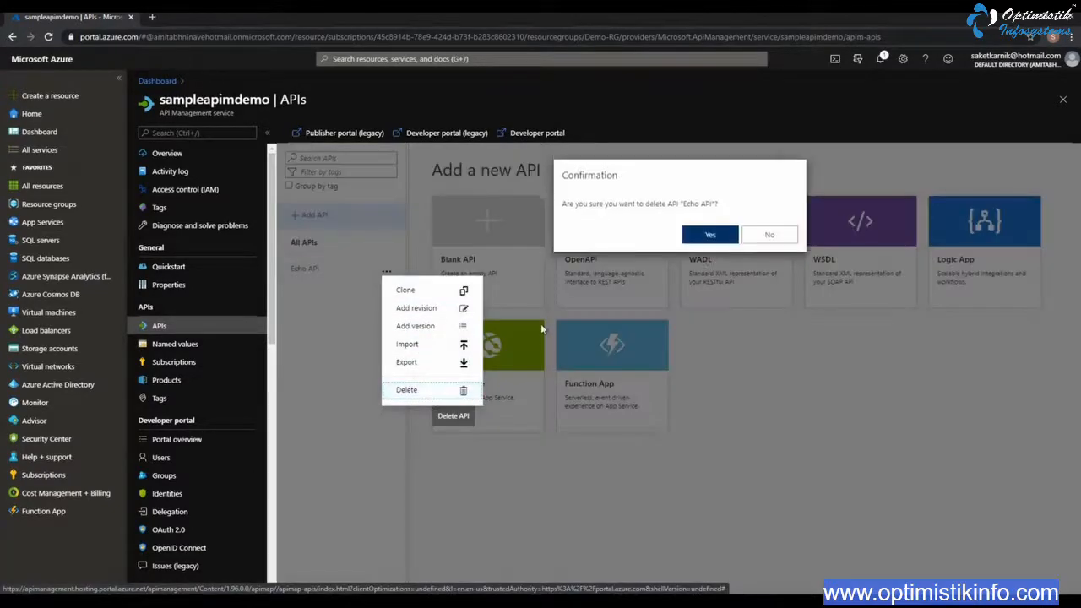
left_click(696, 241)
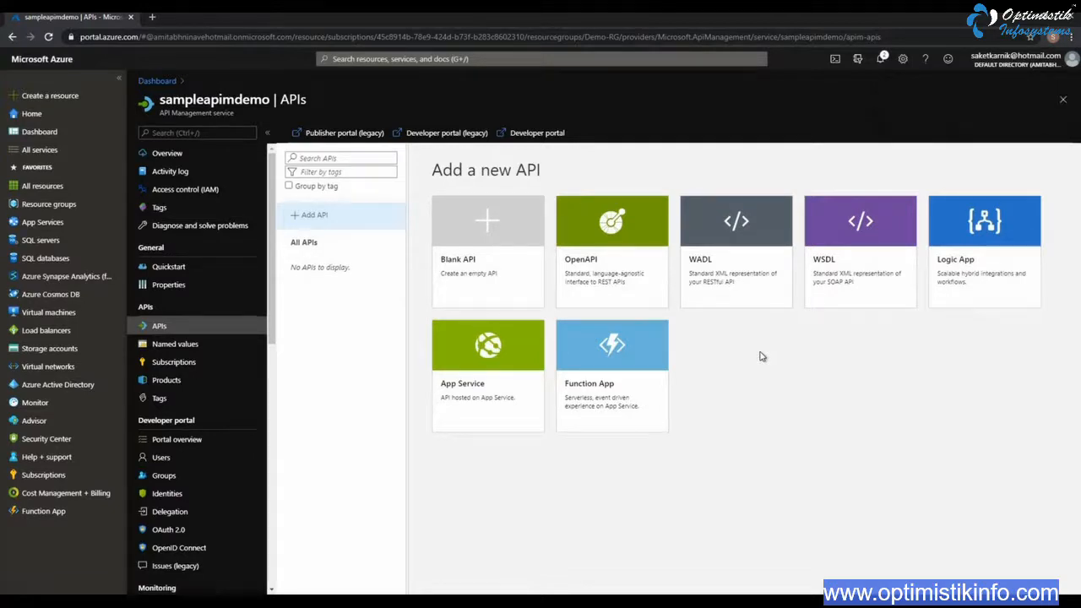
Start adding an API from an OpenAPI specification and copy the URL of the sampleapis App Service from a second portal tab
left_click(314, 215)
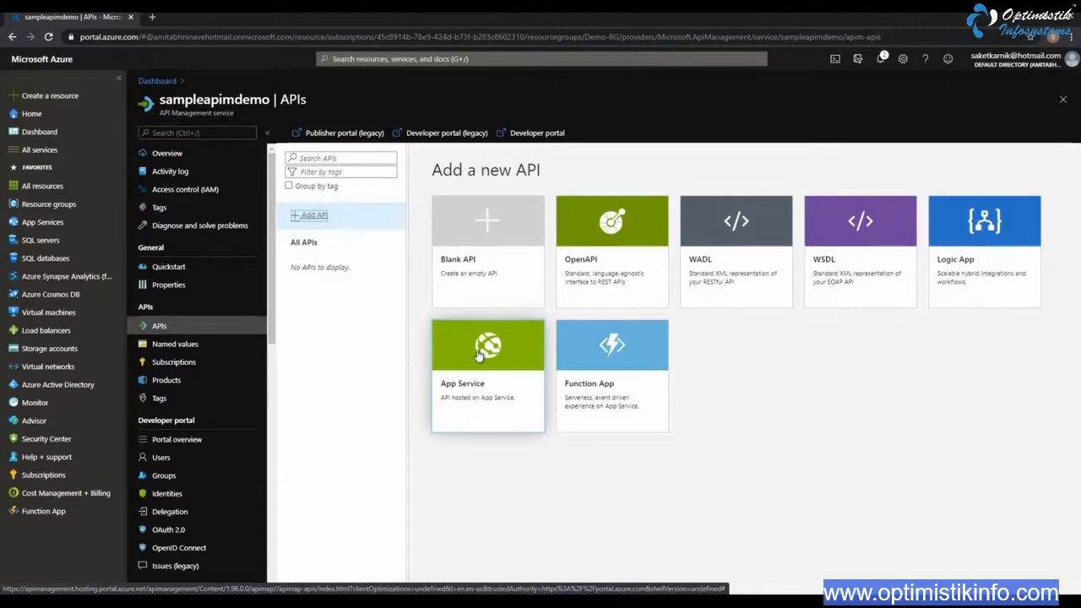
left_click(611, 234)
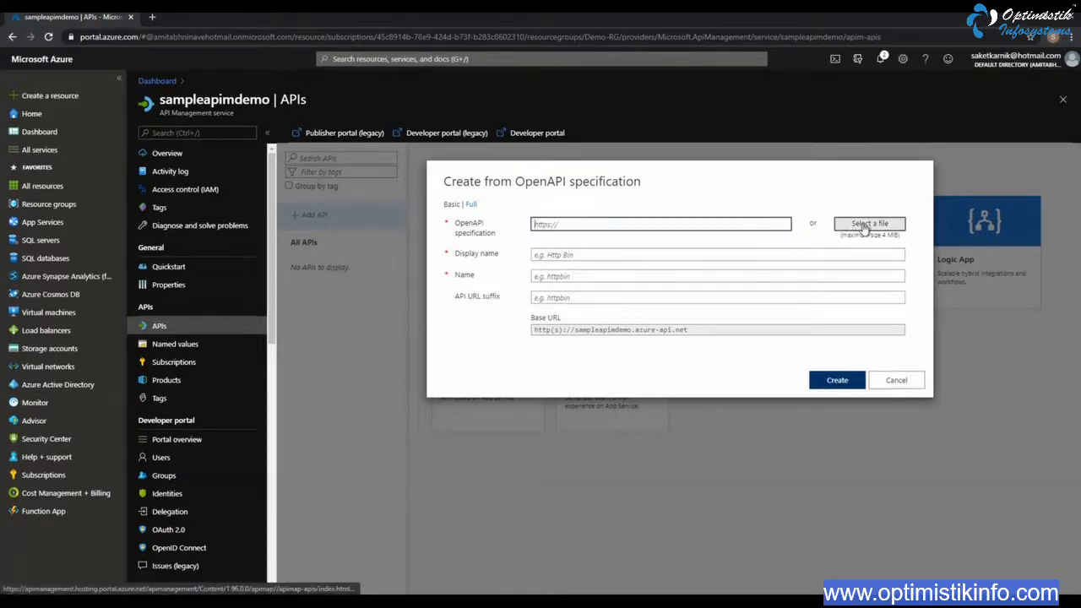
left_click(154, 18)
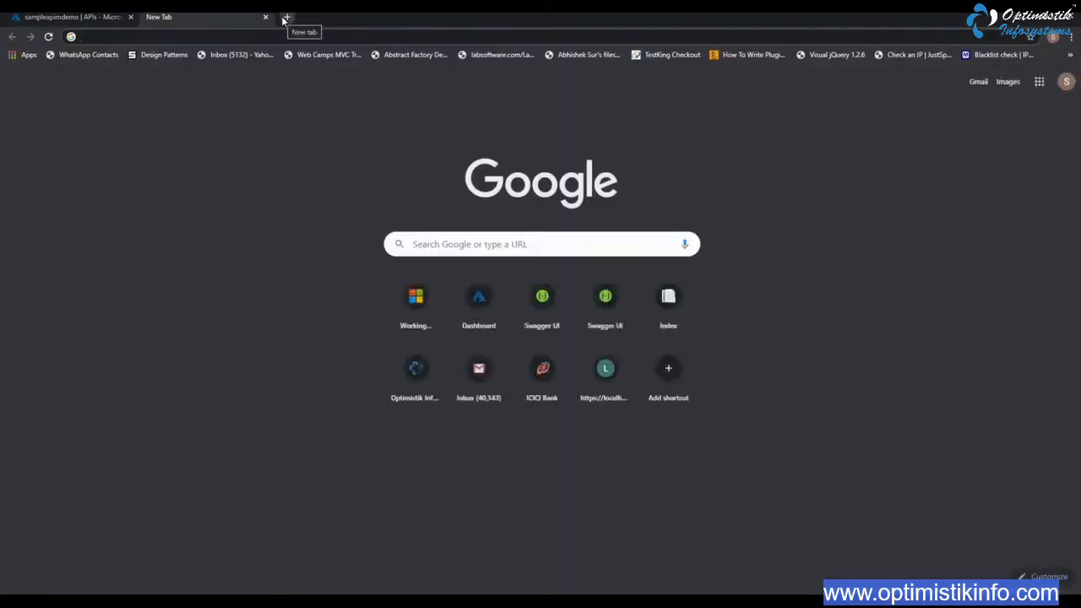
type("porta")
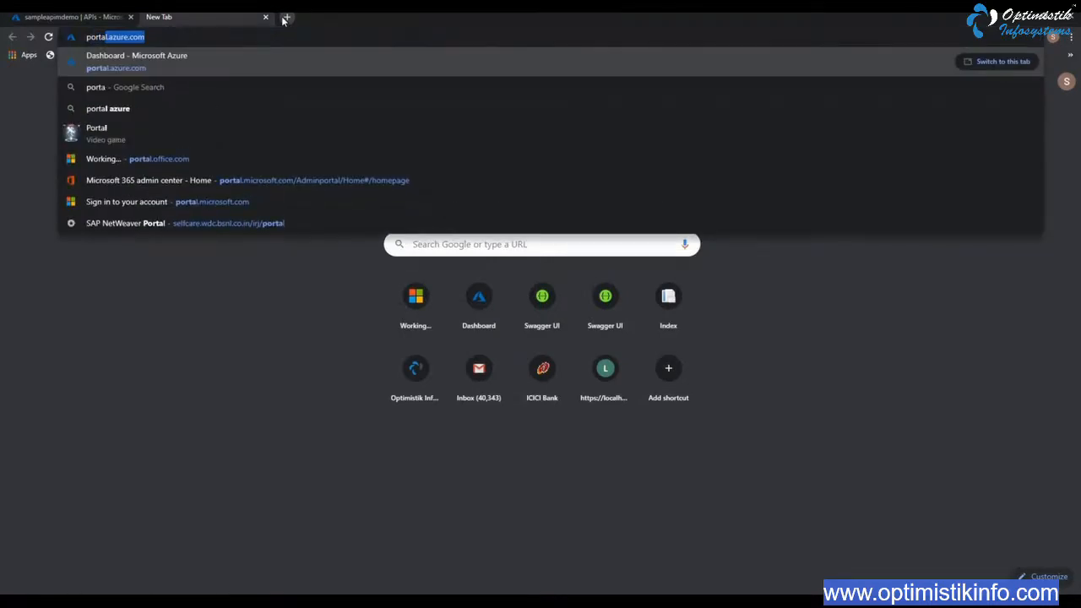
key("Return")
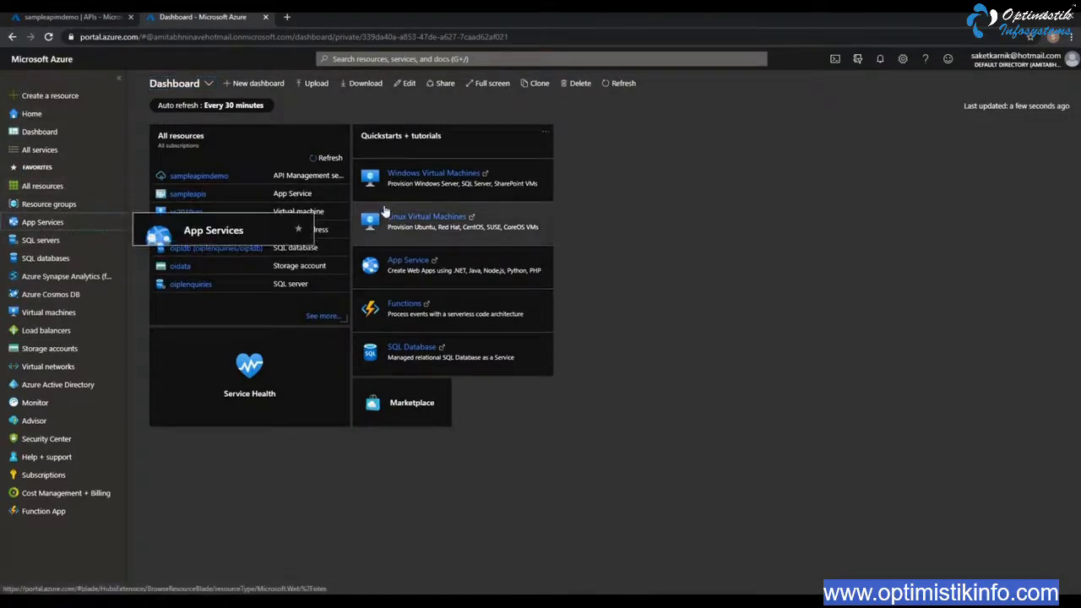
left_click(38, 223)
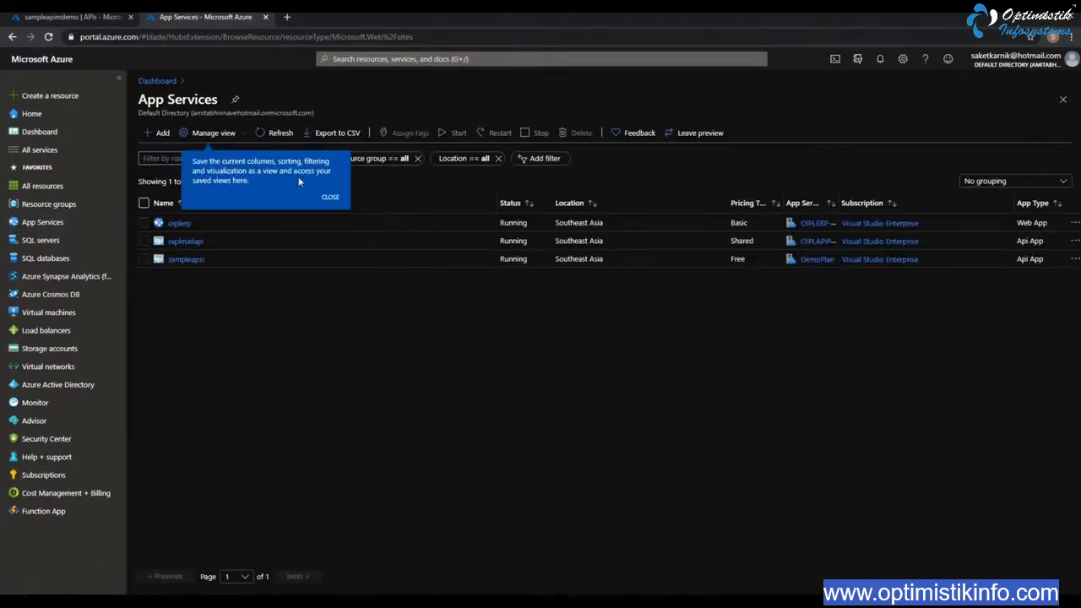
left_click(185, 259)
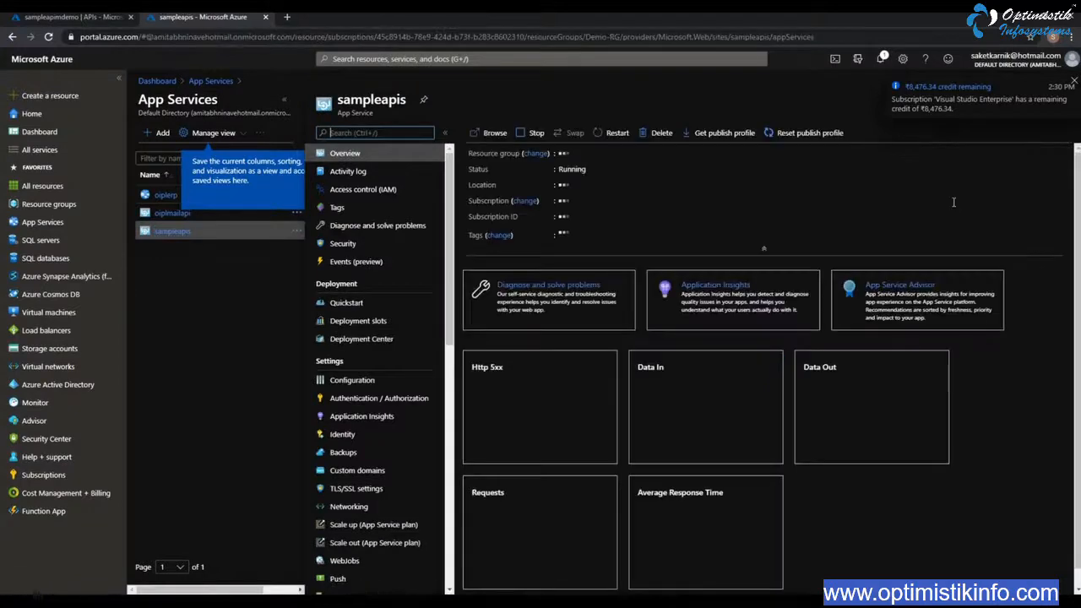
left_click(1075, 85)
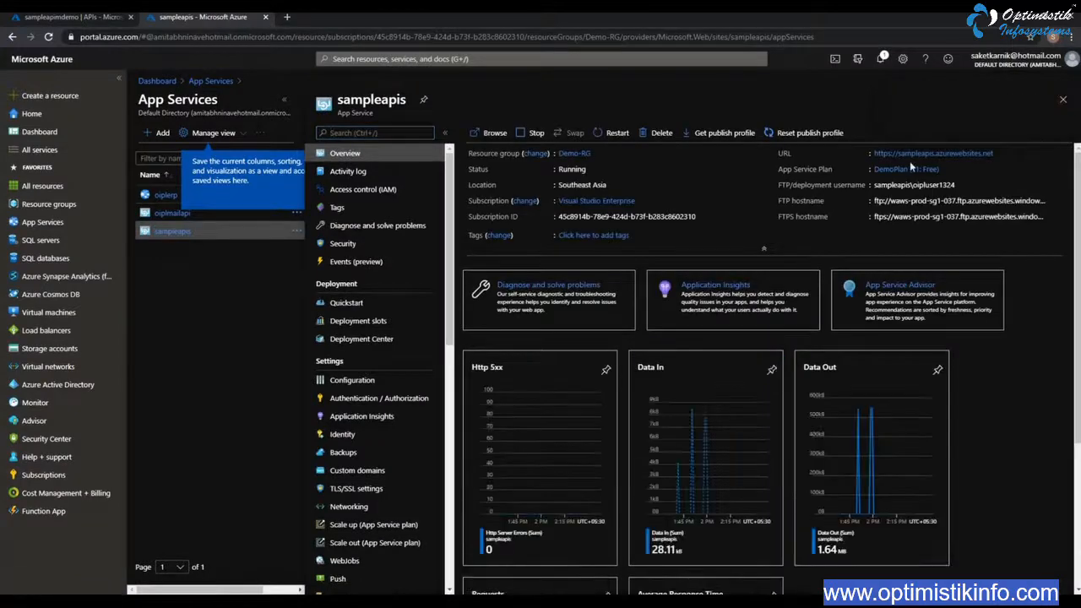
left_click(1001, 160)
left_click(58, 18)
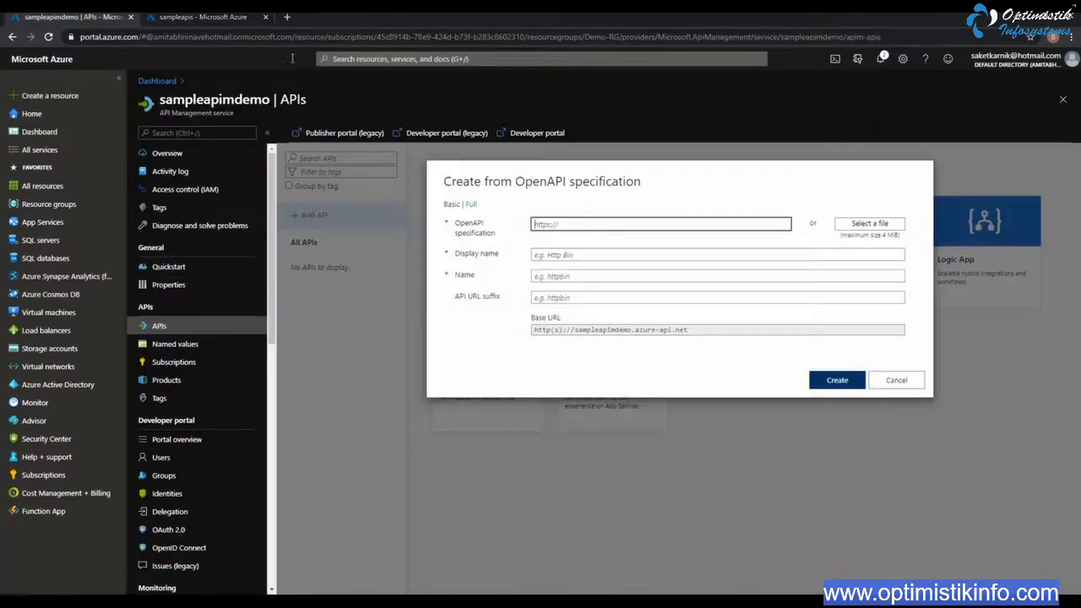
right_click(573, 228)
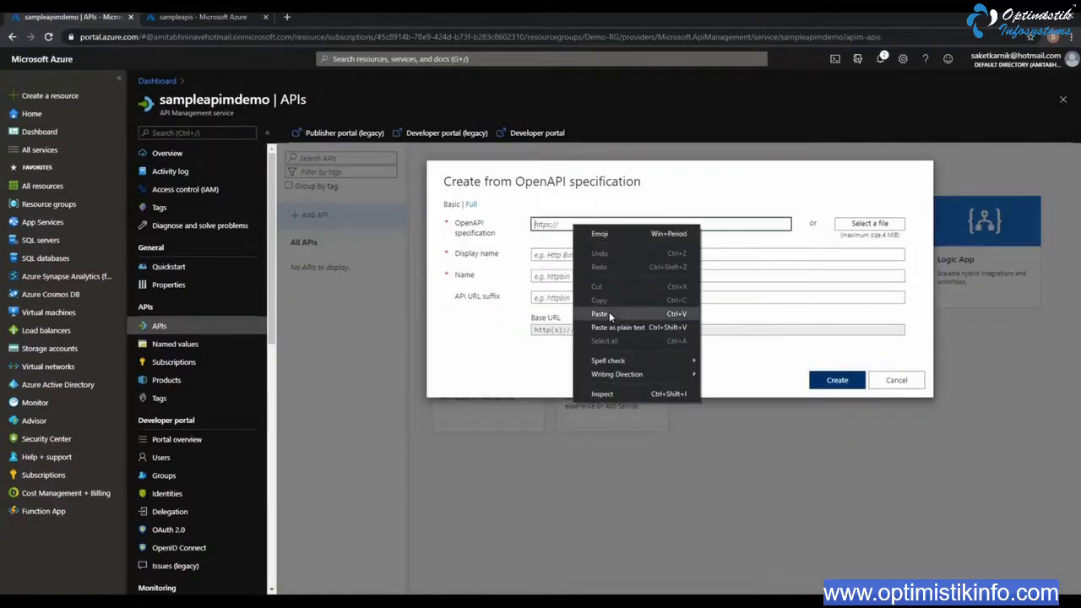
left_click(603, 314)
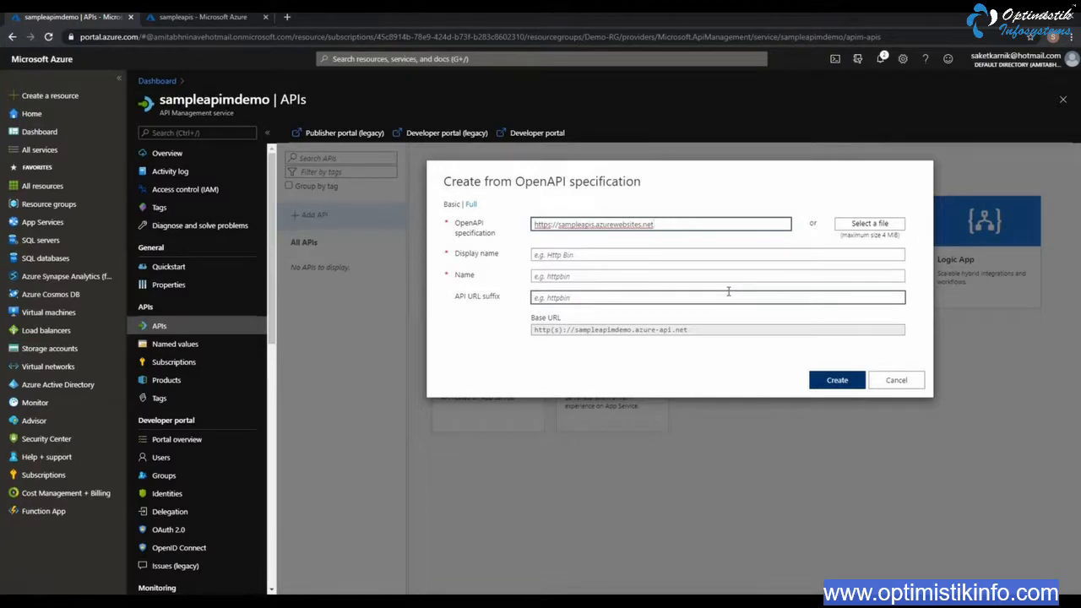
type("swagger/v1/swa")
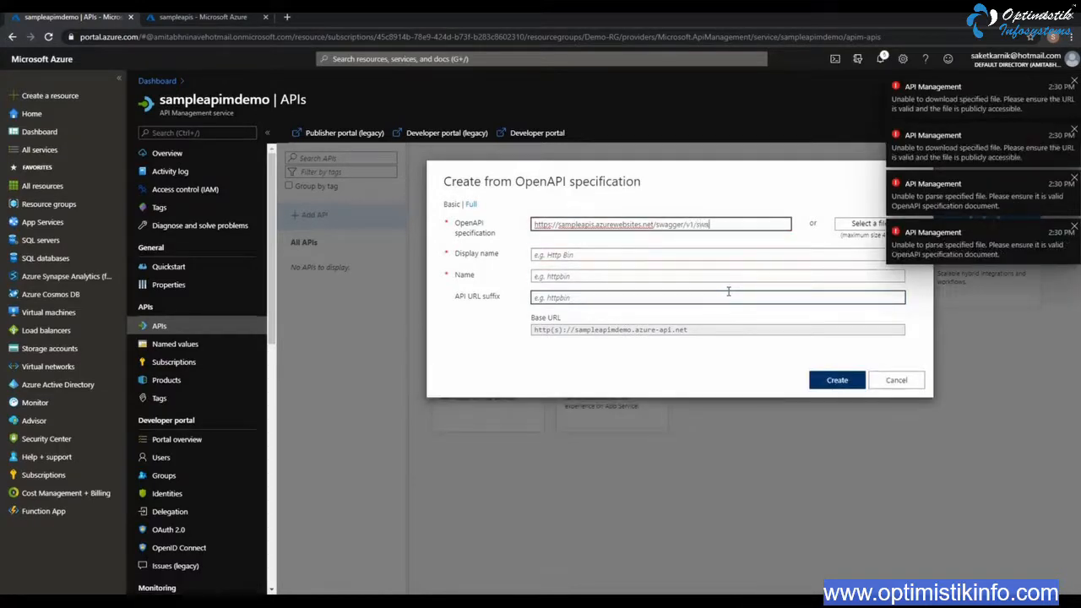
type("gger.json")
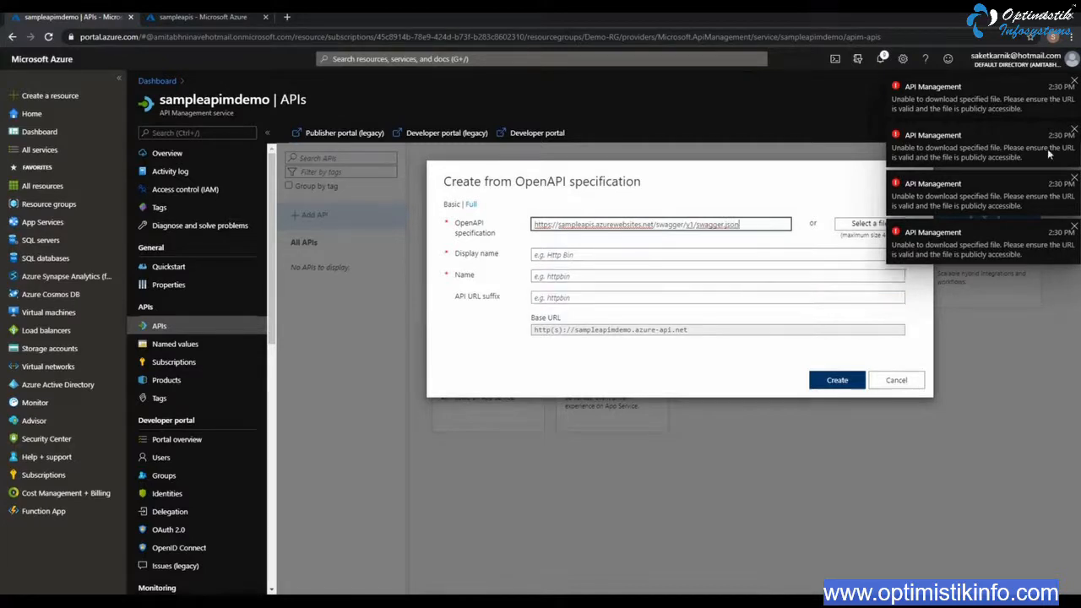
left_click(1074, 82)
left_click(1074, 82)
left_click(1074, 82)
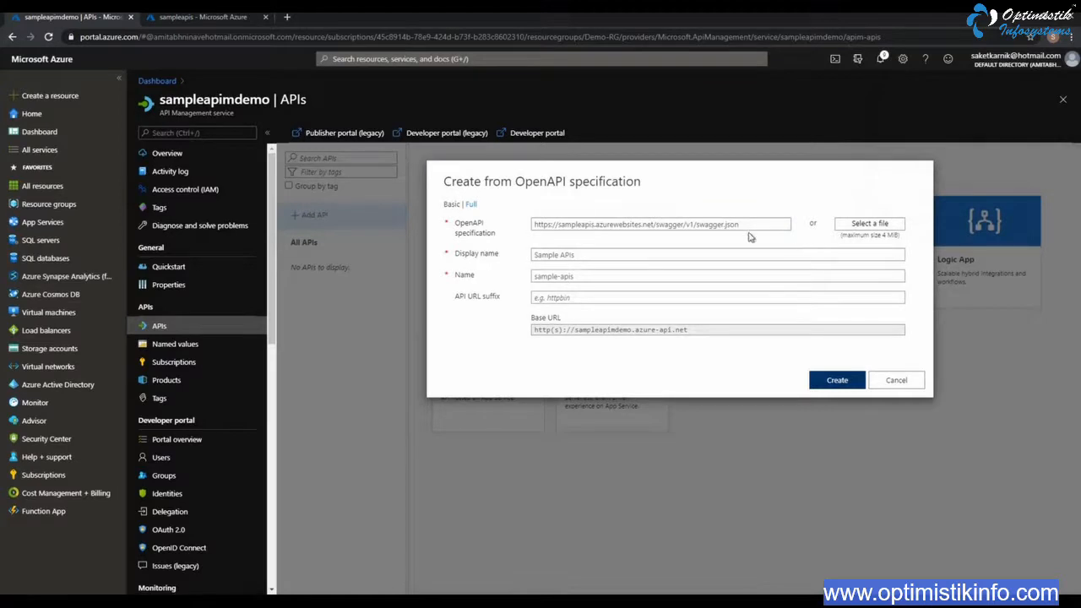
Use the SampleAPIsSpec JSON file from the Desktop as the OpenAPI specification and create the API with the name sample-apis
left_click(671, 254)
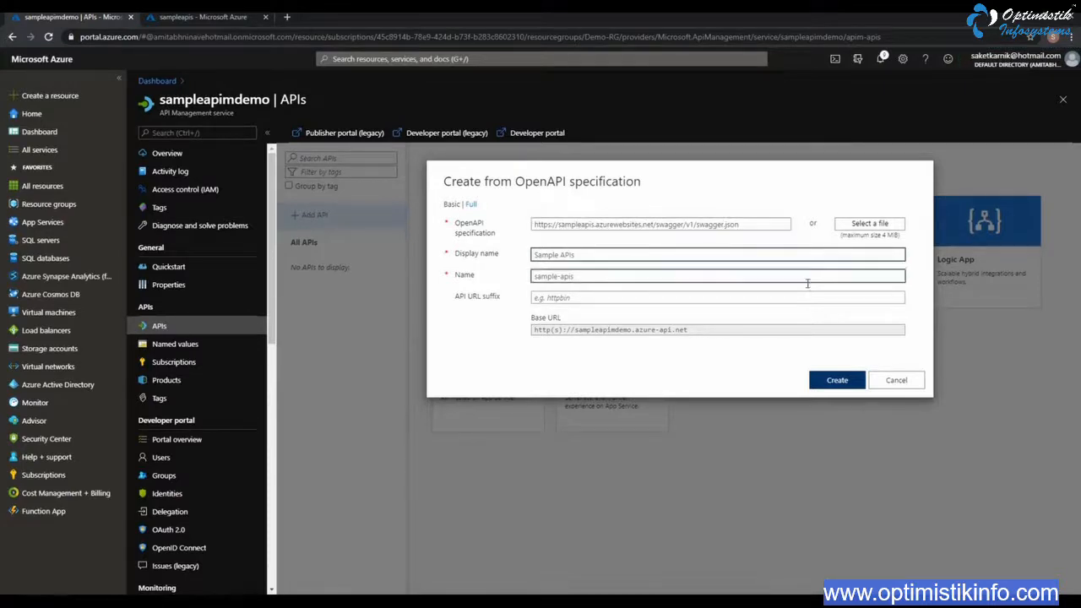
left_click(871, 225)
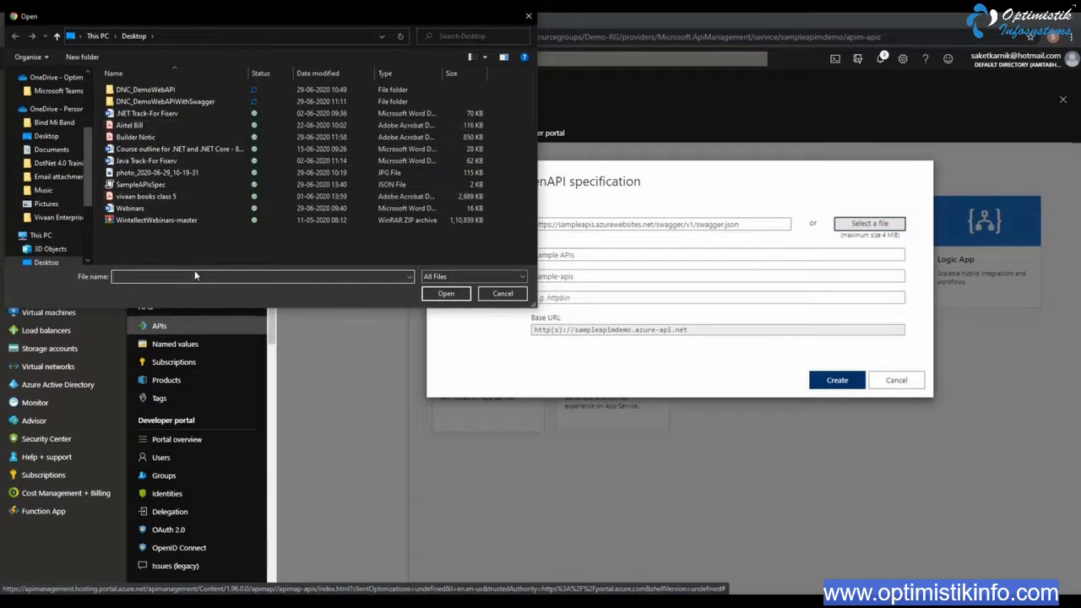
left_click(184, 184)
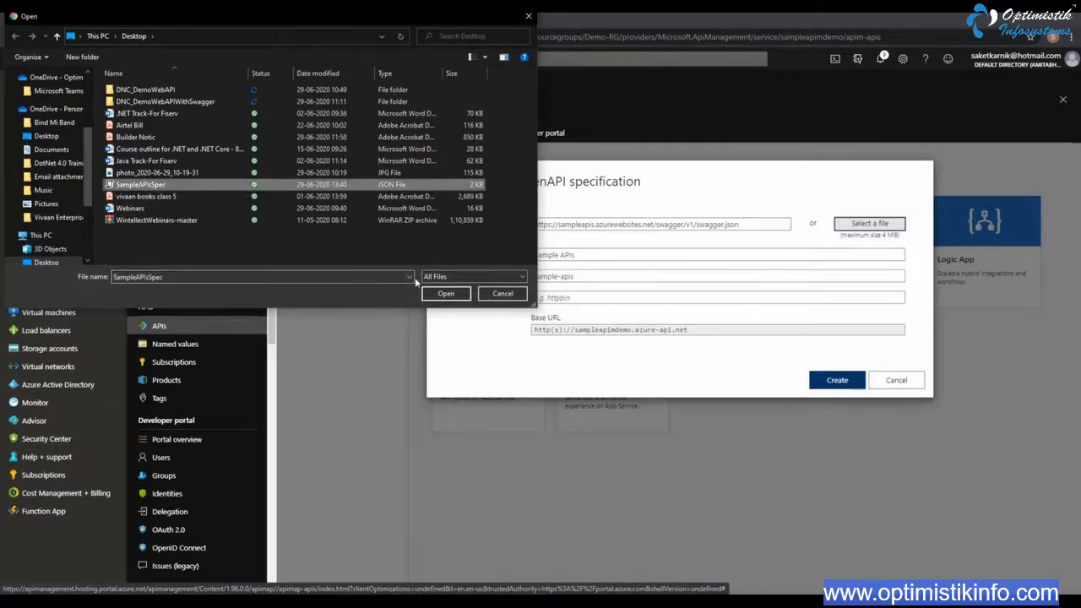
left_click(459, 296)
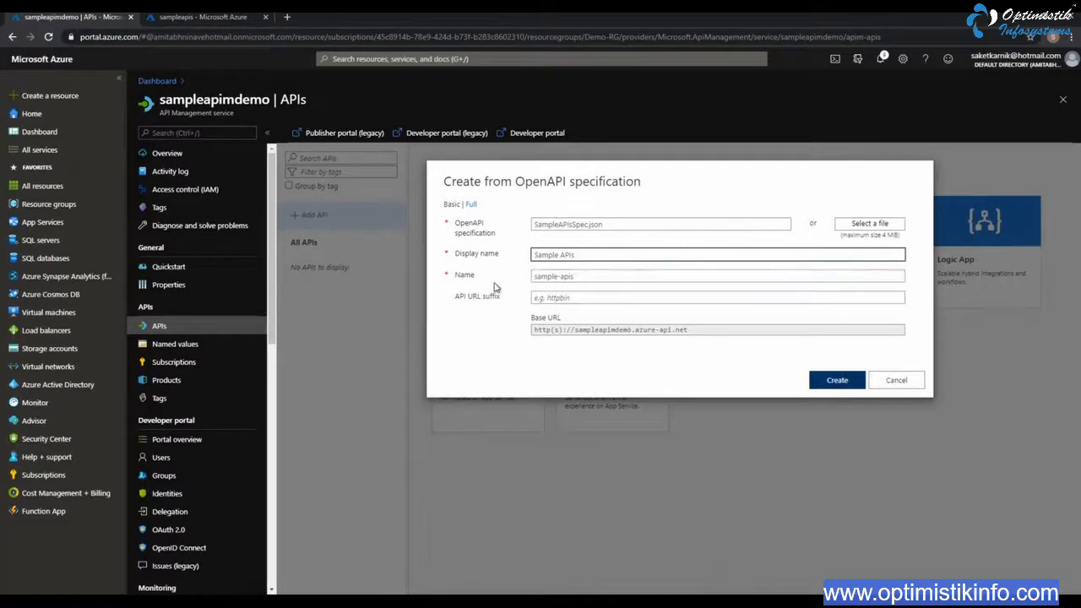
left_click(600, 277)
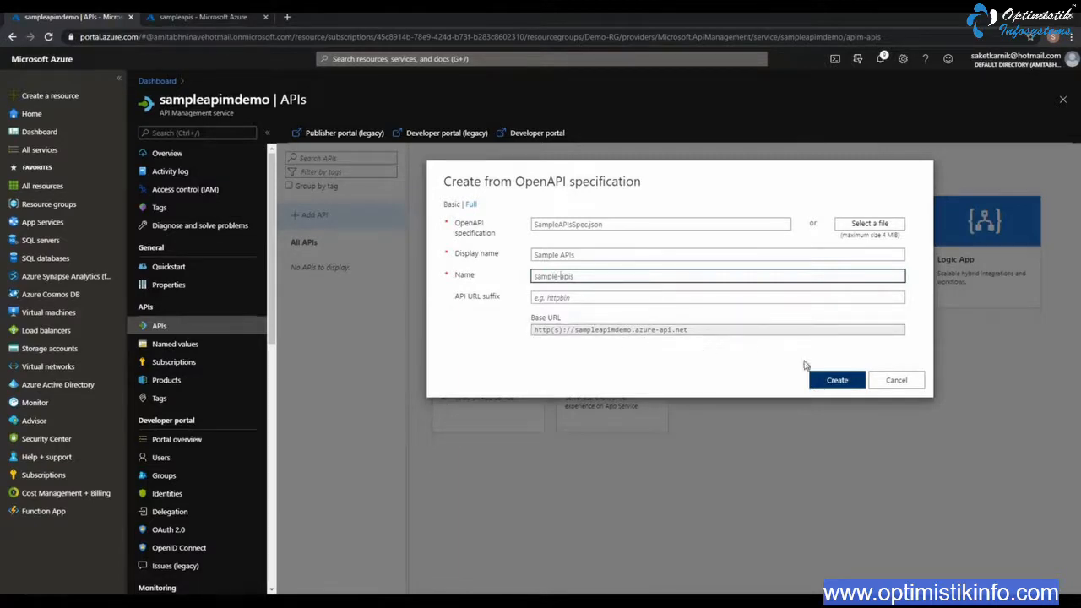
left_click(833, 381)
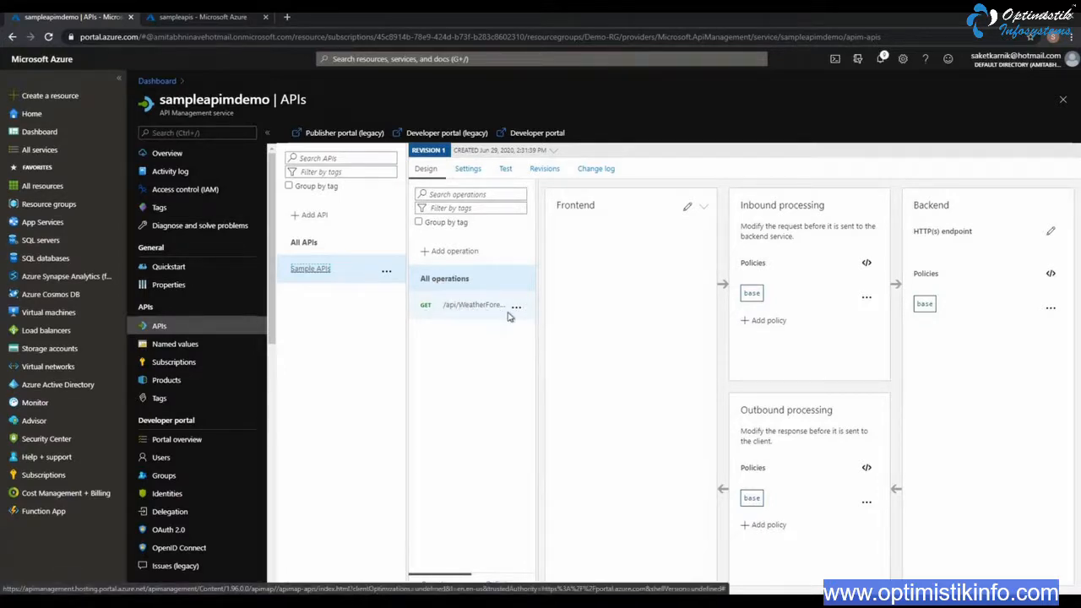
Review the GET /api/WeatherForecast operation of Sample APIs and send a test request to it
left_click(461, 303)
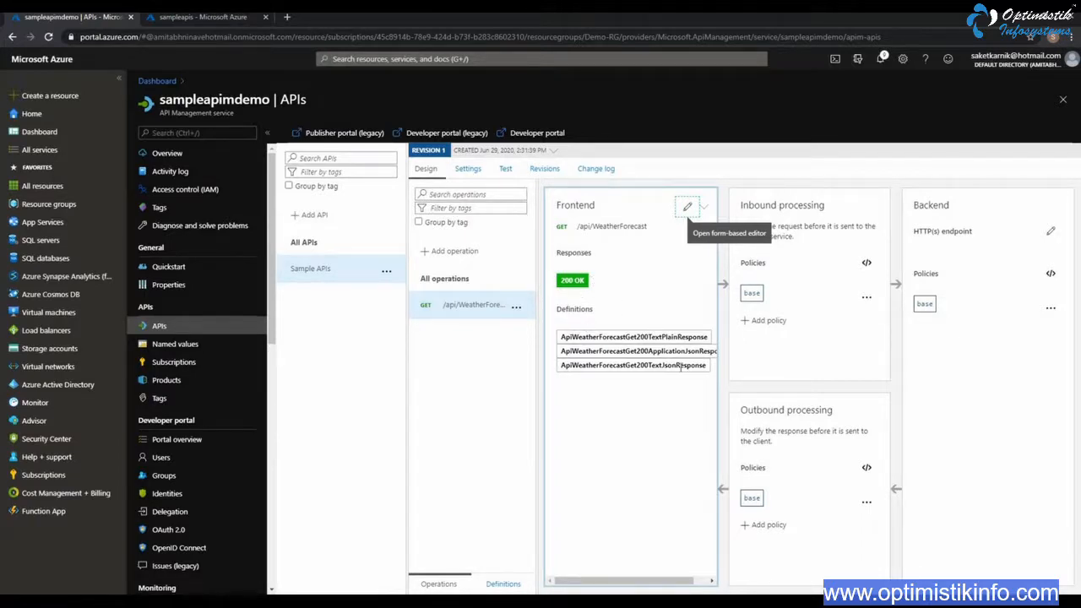
left_click(505, 171)
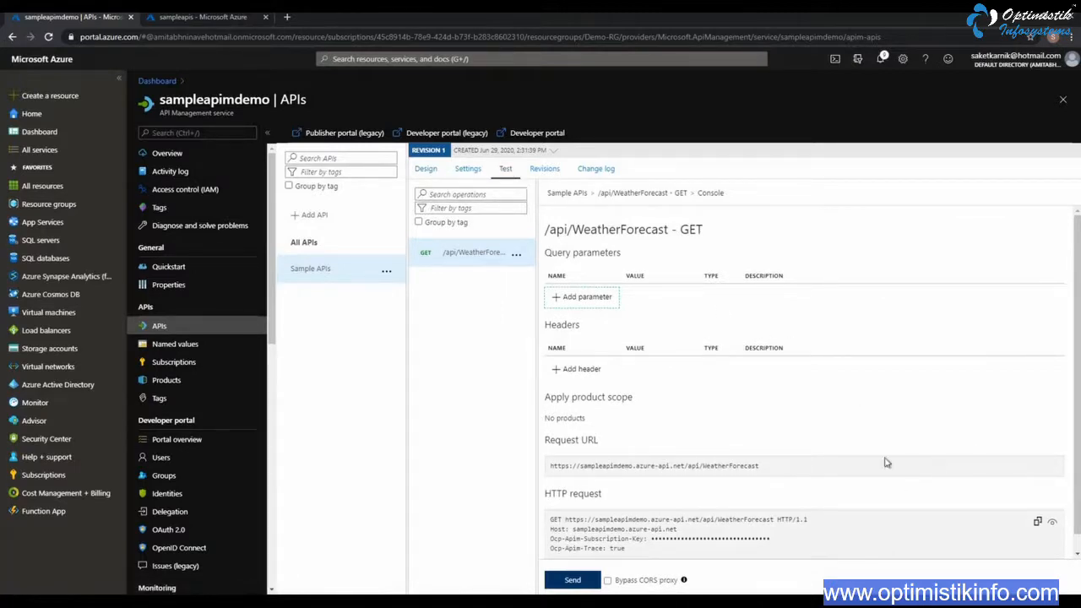
scroll(844, 462, "down", 1)
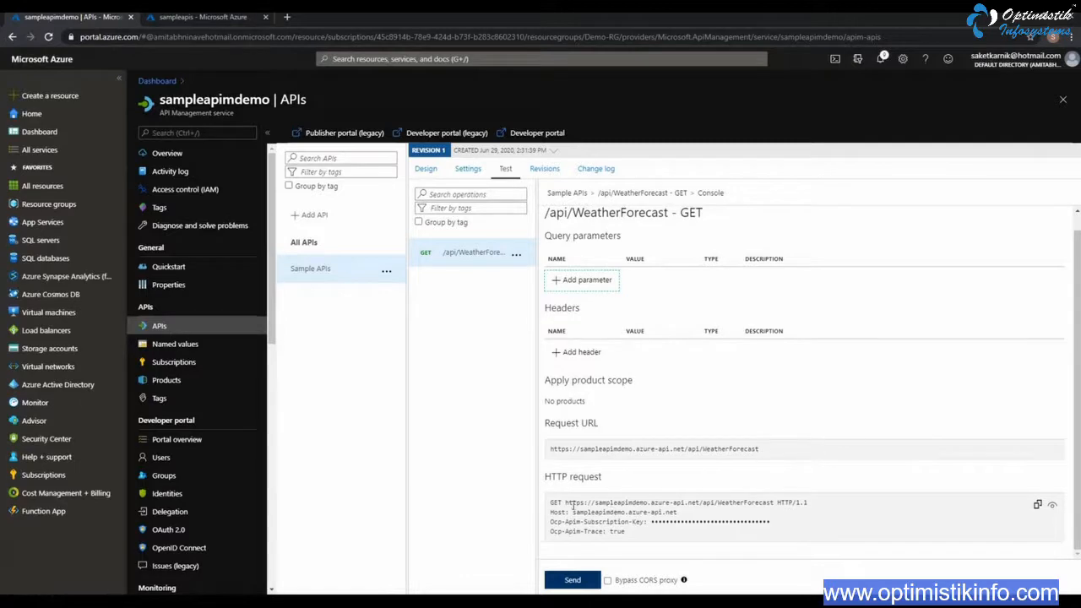
left_click_drag(554, 502, 676, 541)
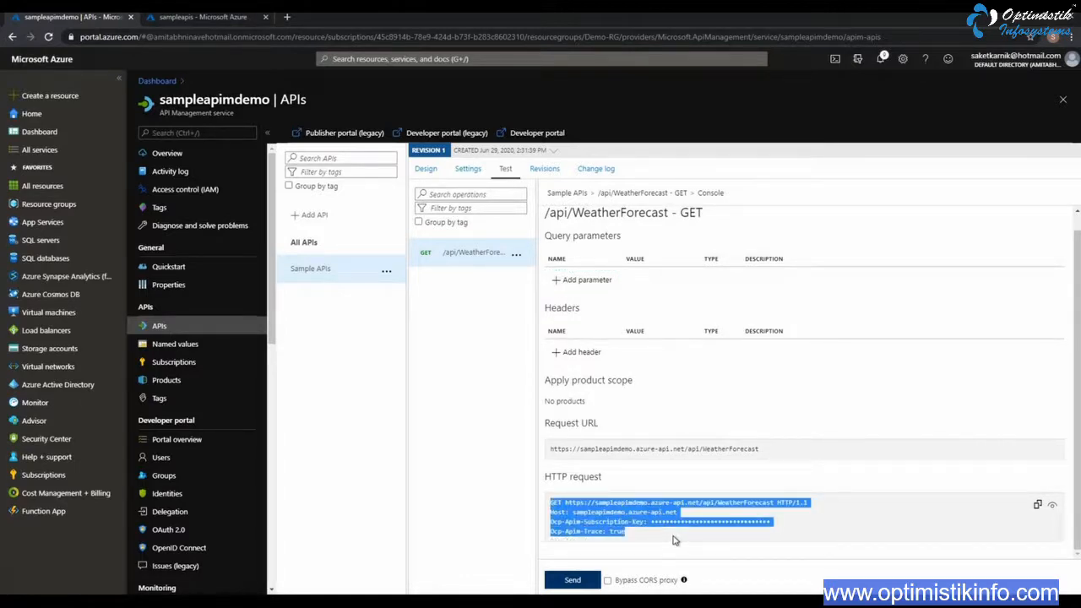
left_click(581, 583)
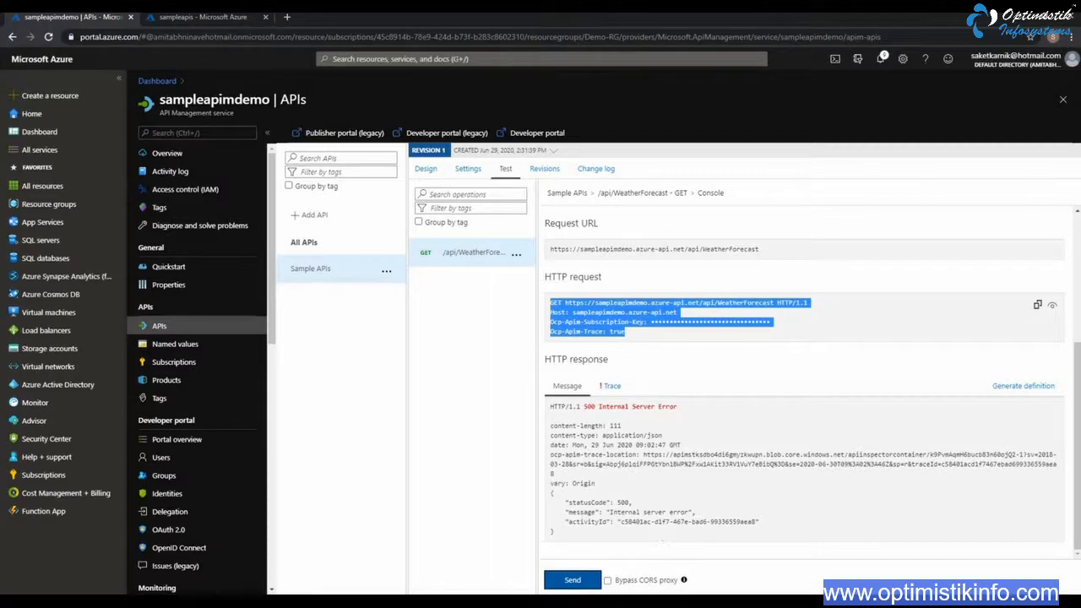
left_click(467, 169)
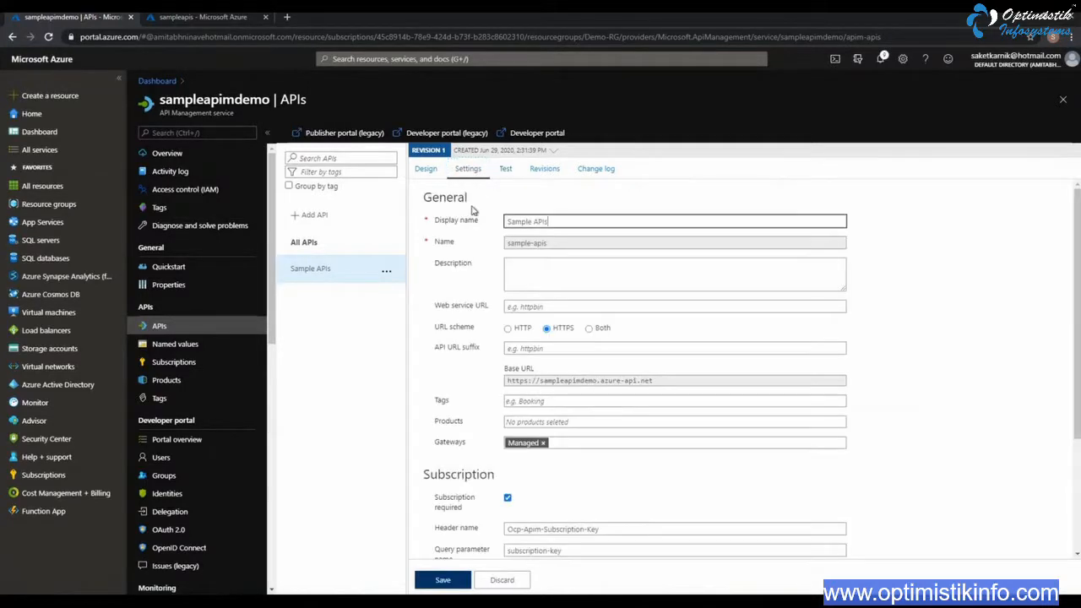
left_click(552, 307)
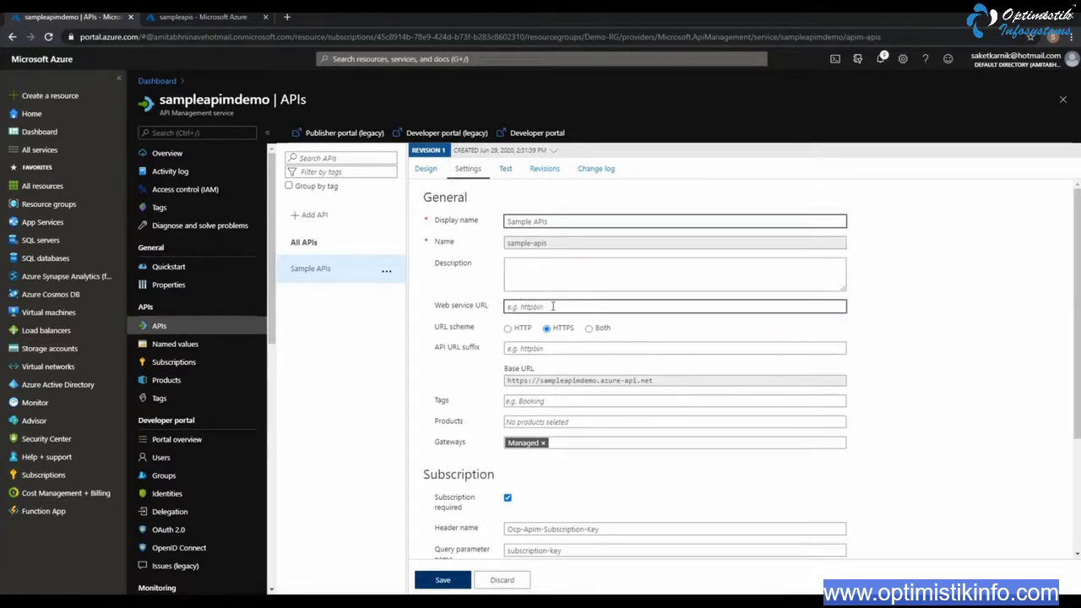
left_click(553, 307)
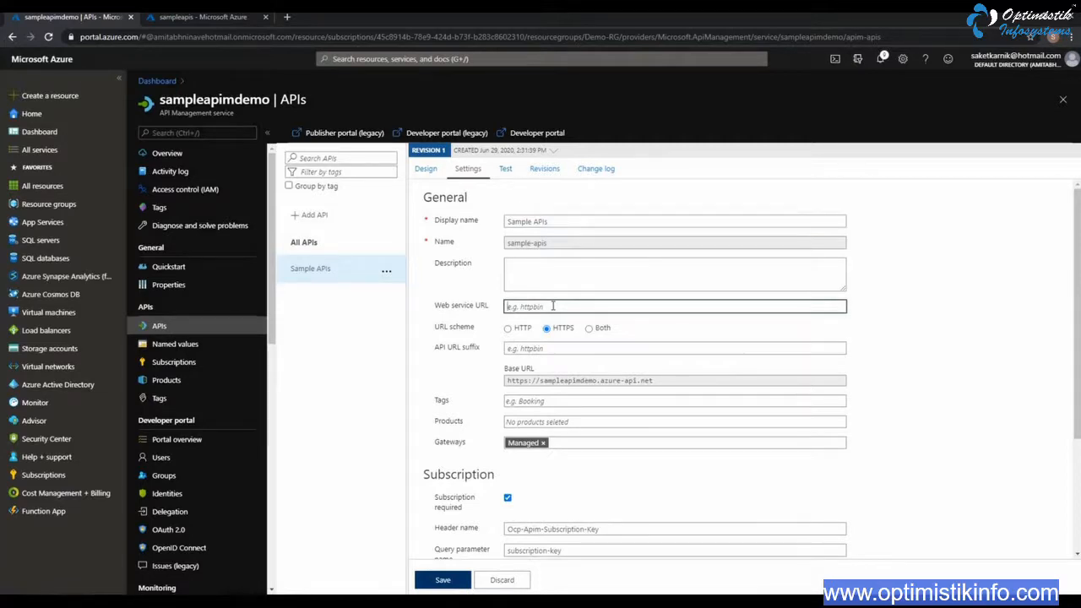
right_click(553, 306)
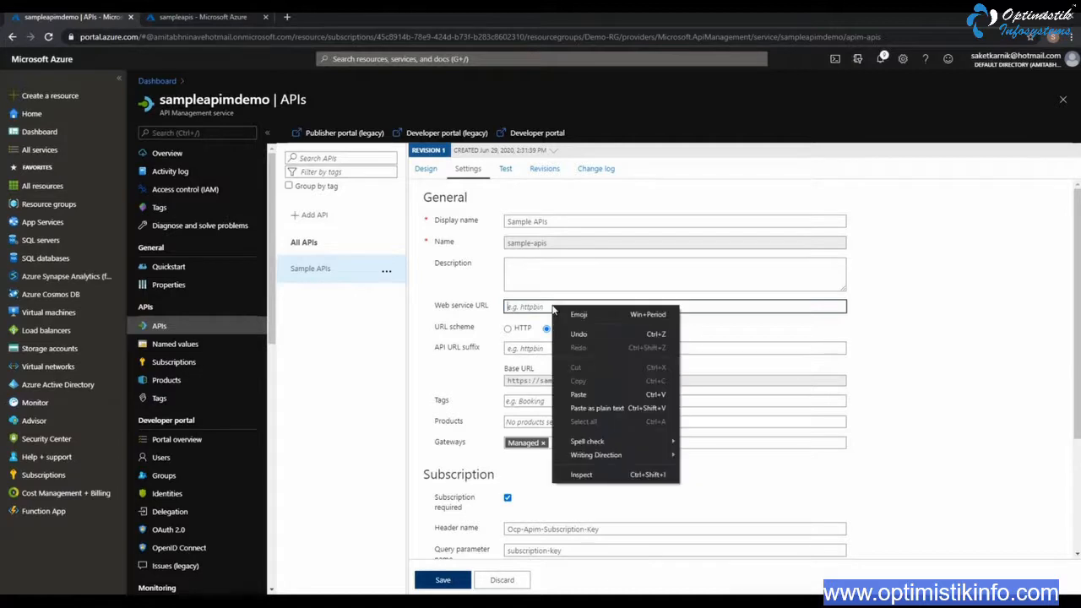
left_click(590, 392)
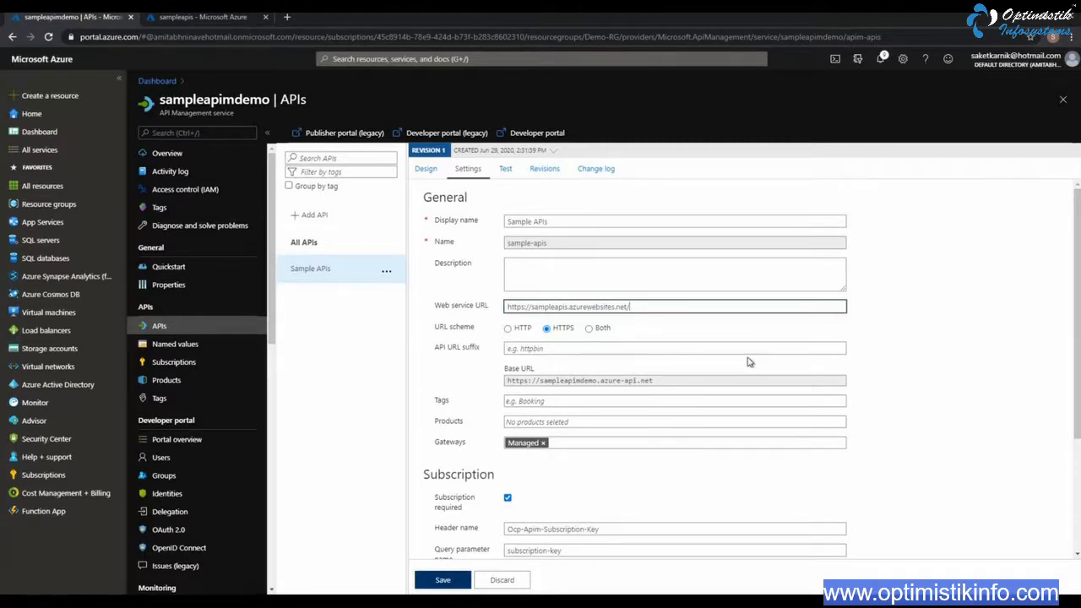
Keep HTTPS as the URL scheme of Sample APIs, review the subscription, security and diagnostics settings, and save the API
left_click(589, 328)
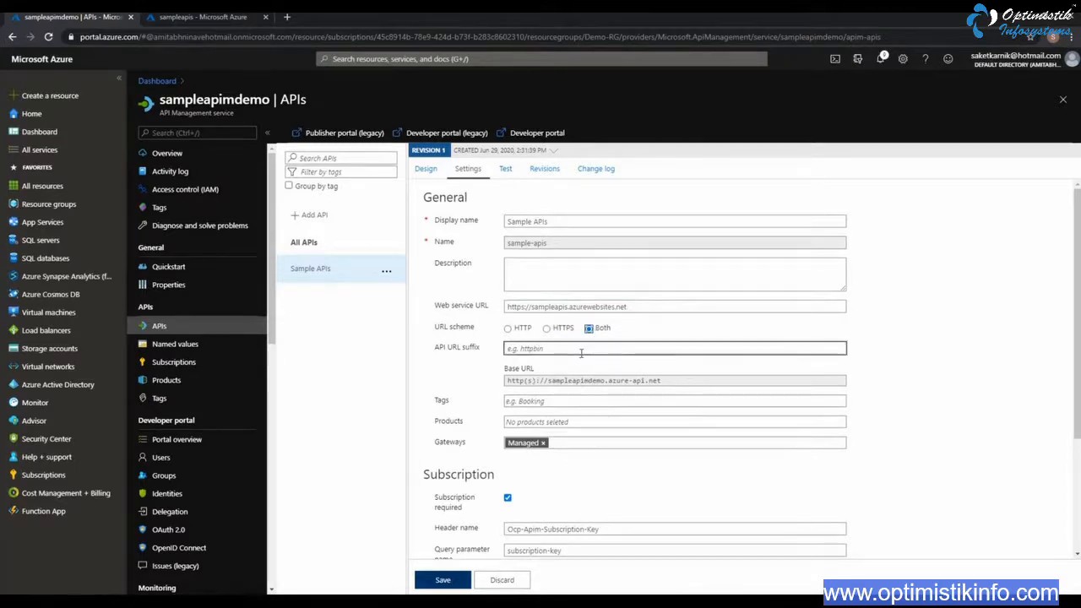
left_click(547, 329)
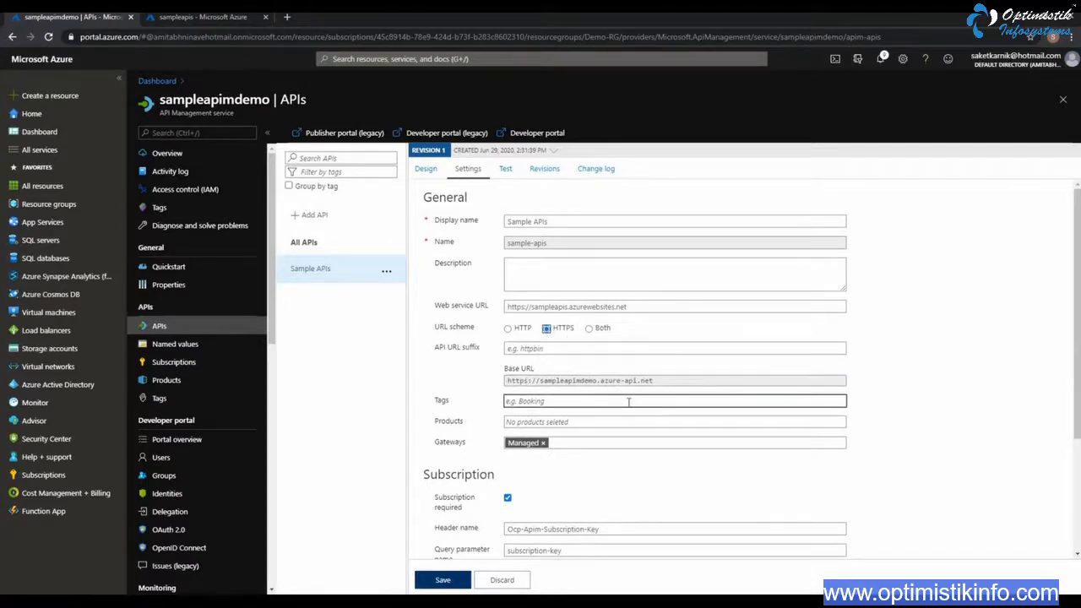
scroll(593, 394, "down", 1)
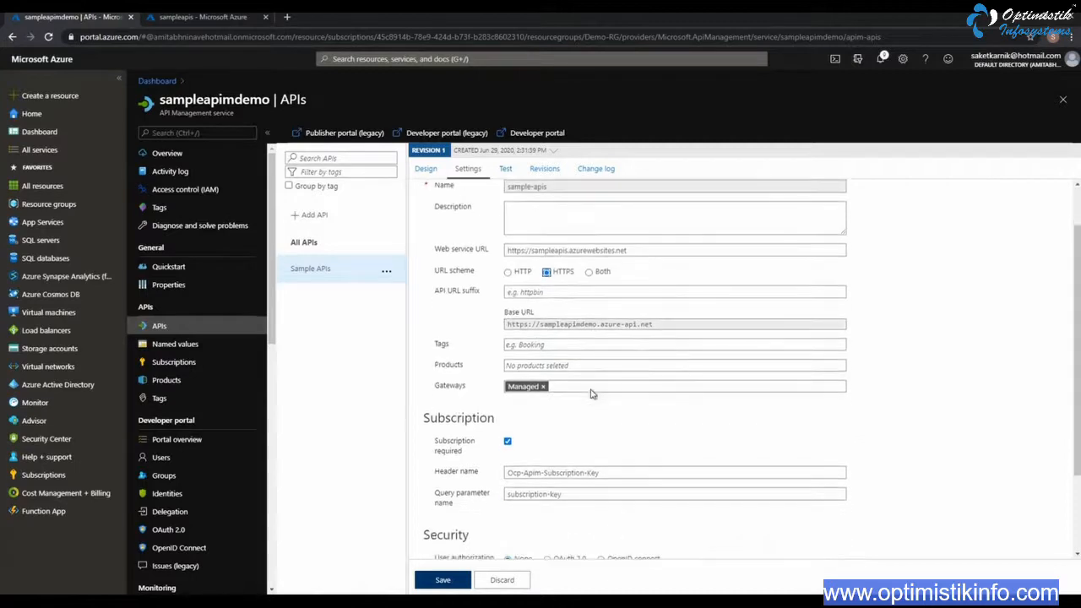
scroll(591, 393, "down", 1)
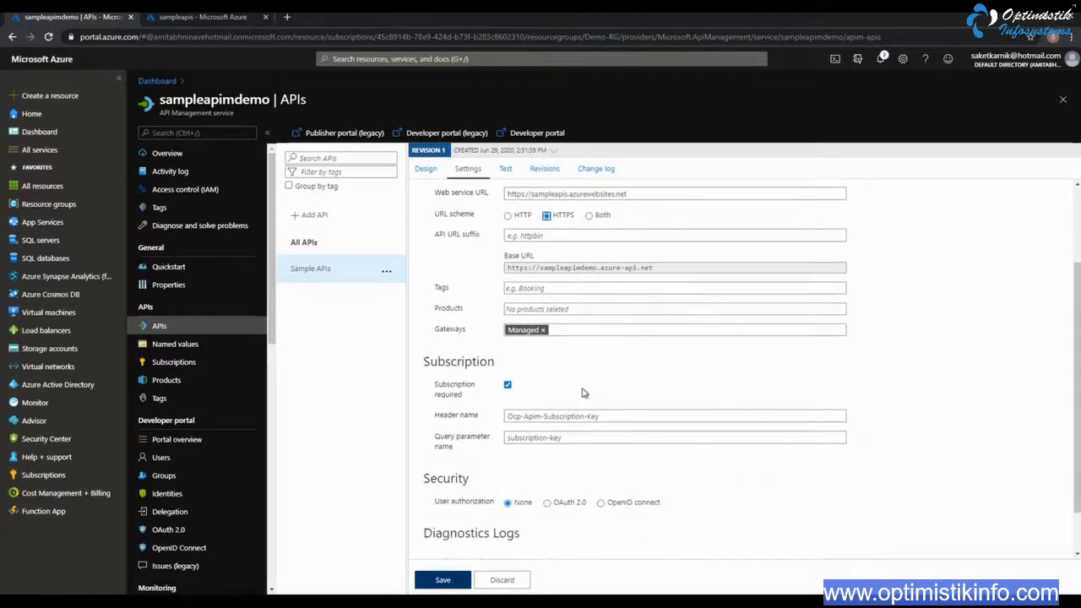
scroll(569, 388, "down", 1)
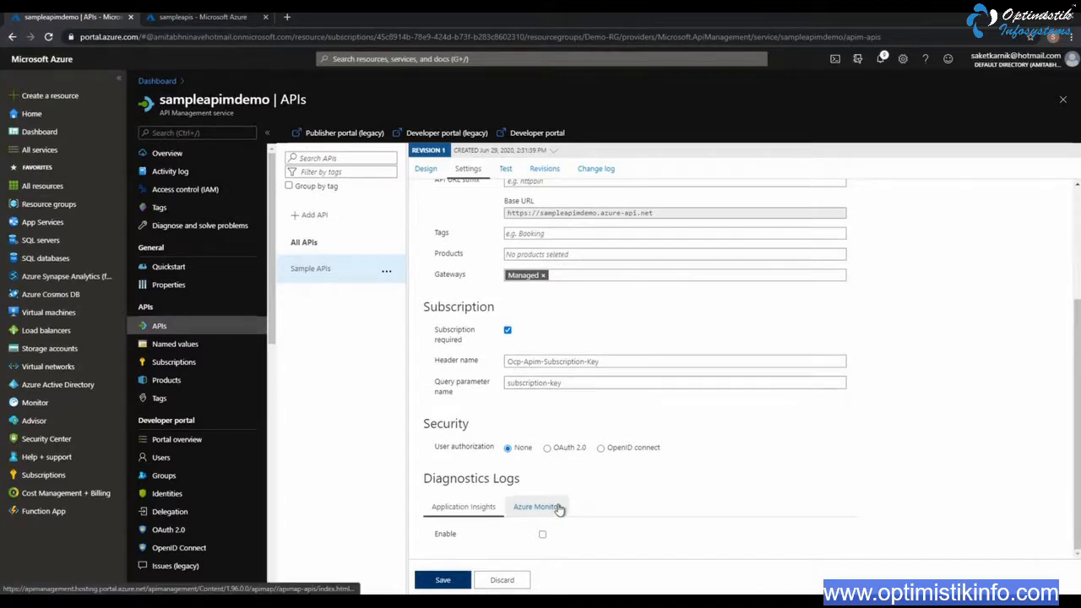
left_click(443, 580)
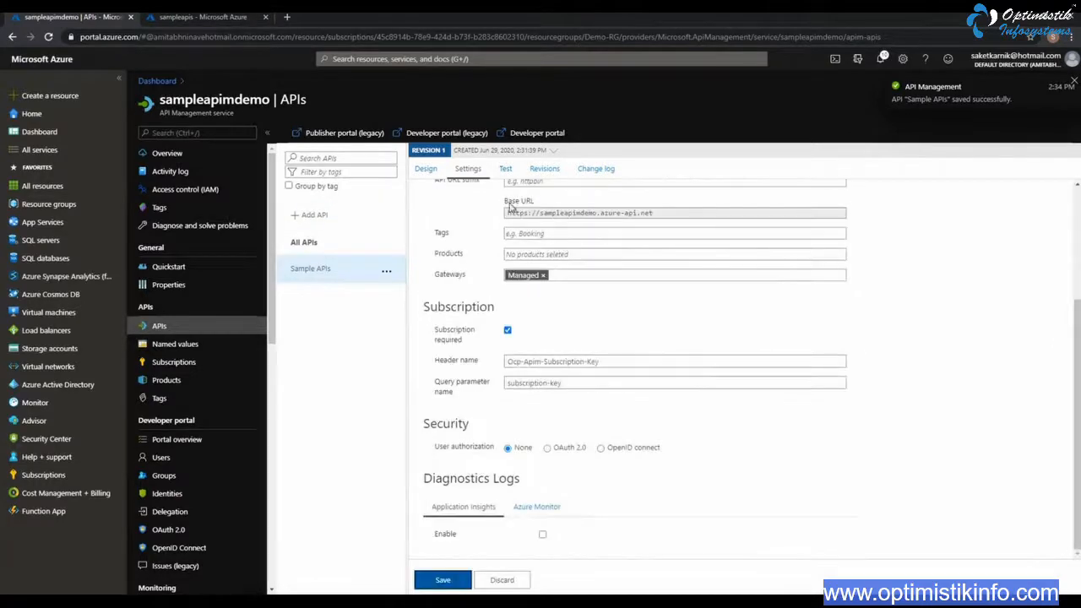
Send a test request to the GET /api/WeatherForecast operation of Sample APIs and examine the returned response
left_click(426, 171)
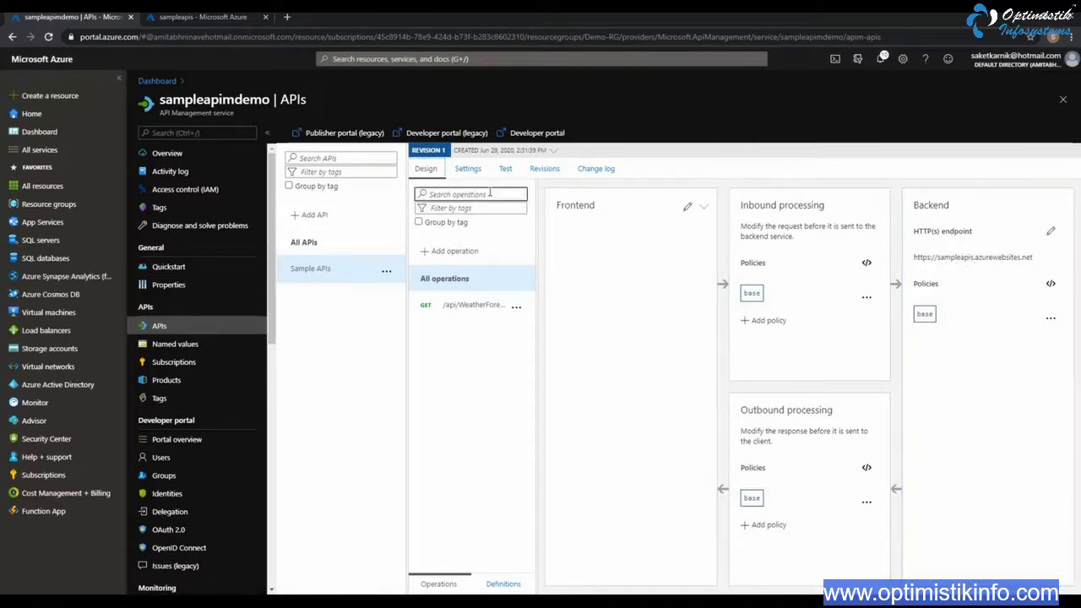
left_click(505, 170)
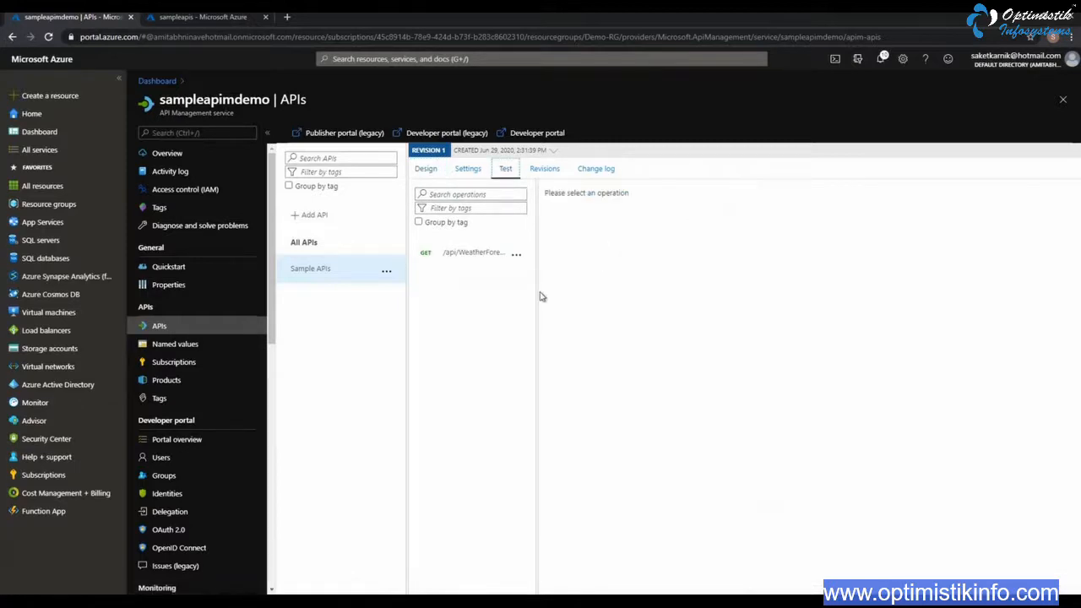
left_click(466, 256)
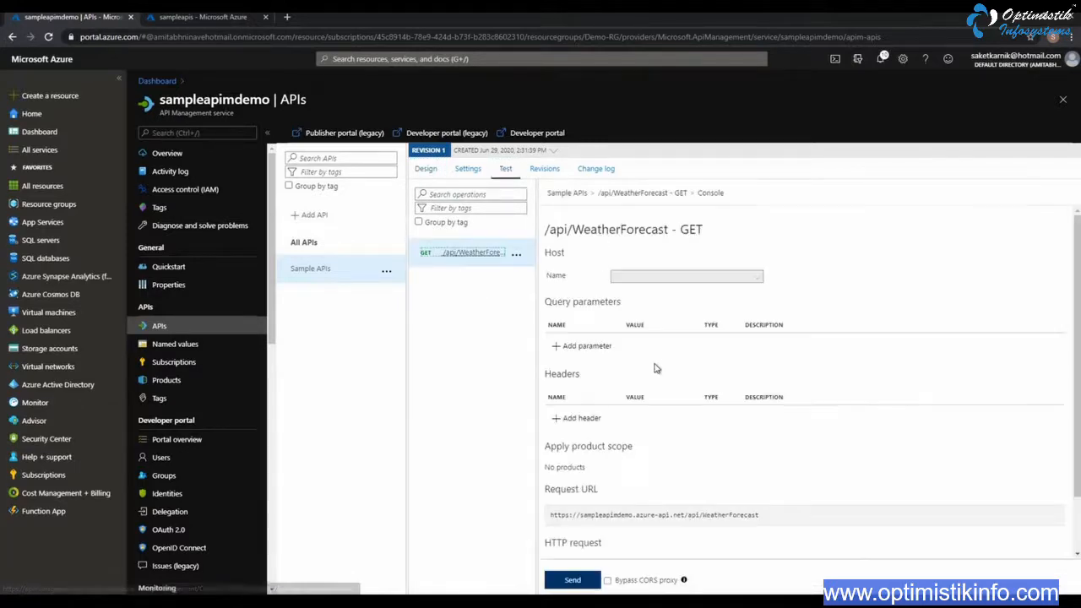
scroll(680, 401, "down", 1)
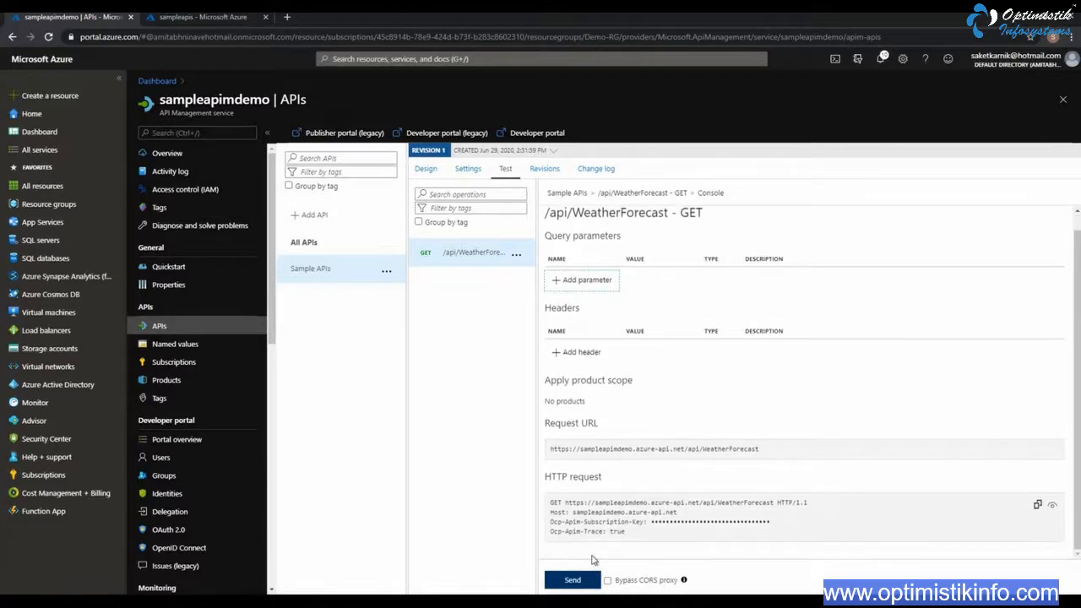
left_click(579, 581)
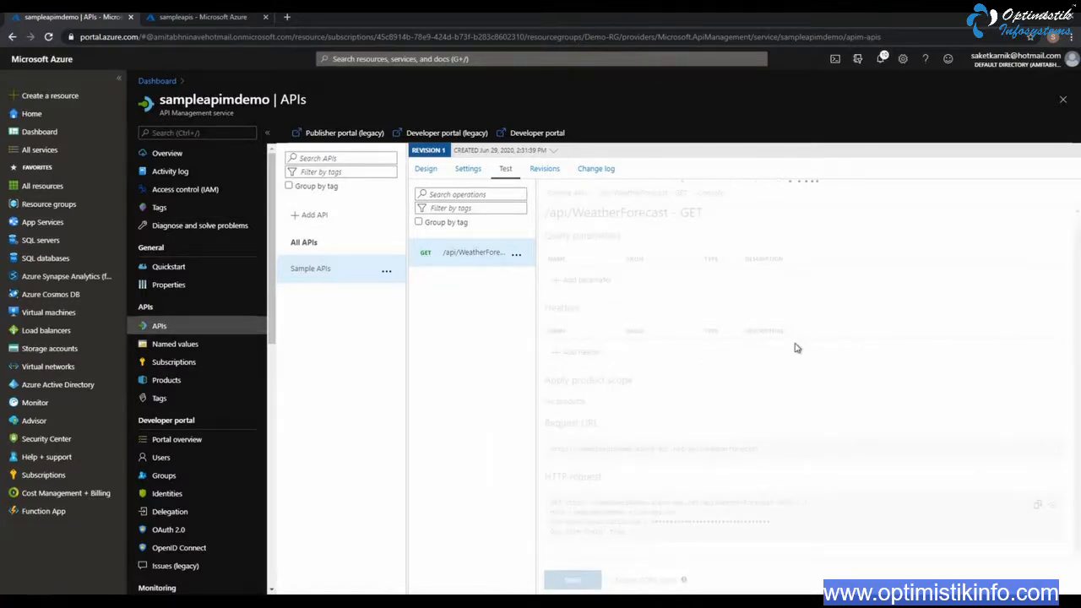
scroll(659, 353, "down", 2)
scroll(656, 321, "up", 3)
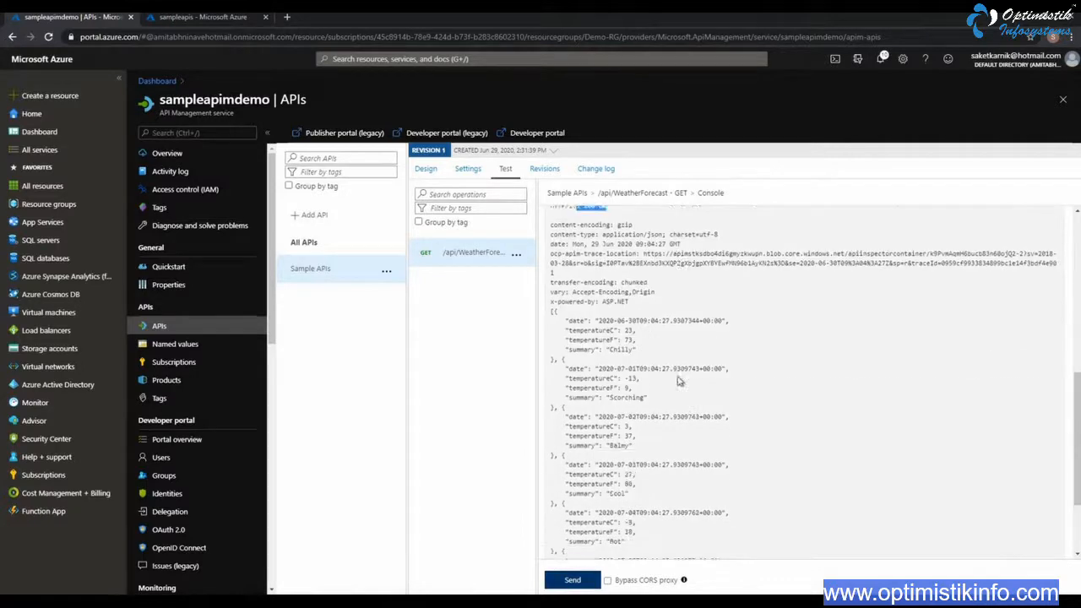
scroll(645, 331, "down", 3)
left_click_drag(554, 252, 765, 472)
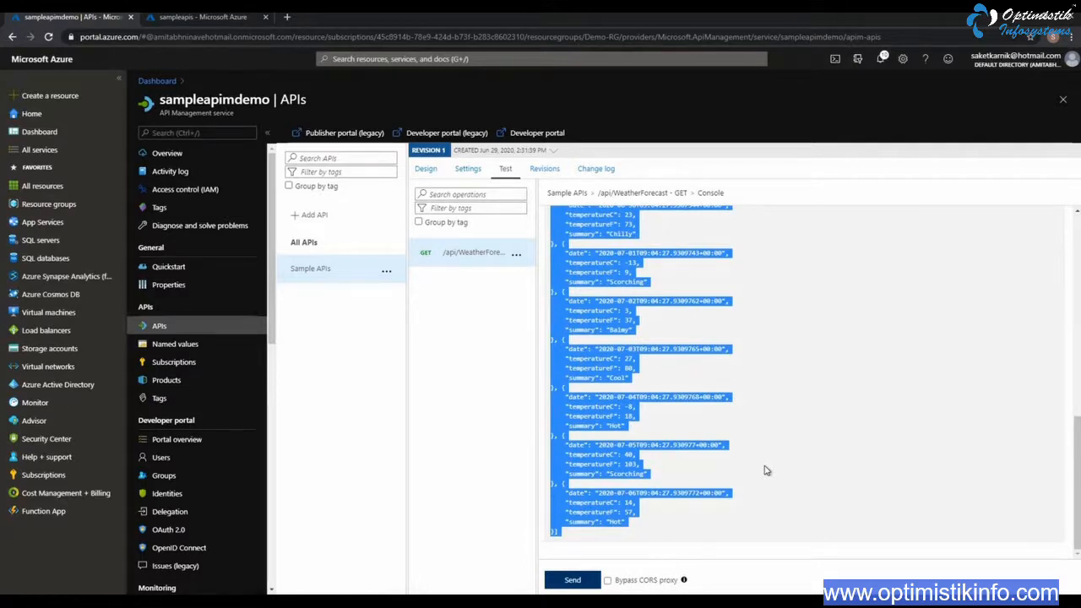
Start a new product in the API Management service with the display name Optimistik Infosystems APIs
left_click(426, 170)
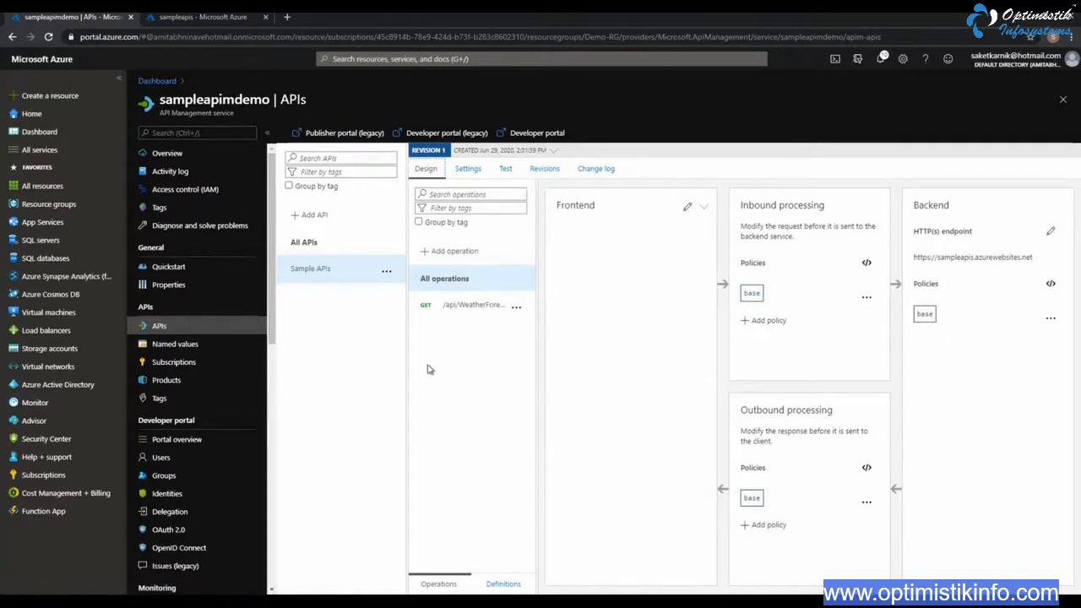
left_click(168, 381)
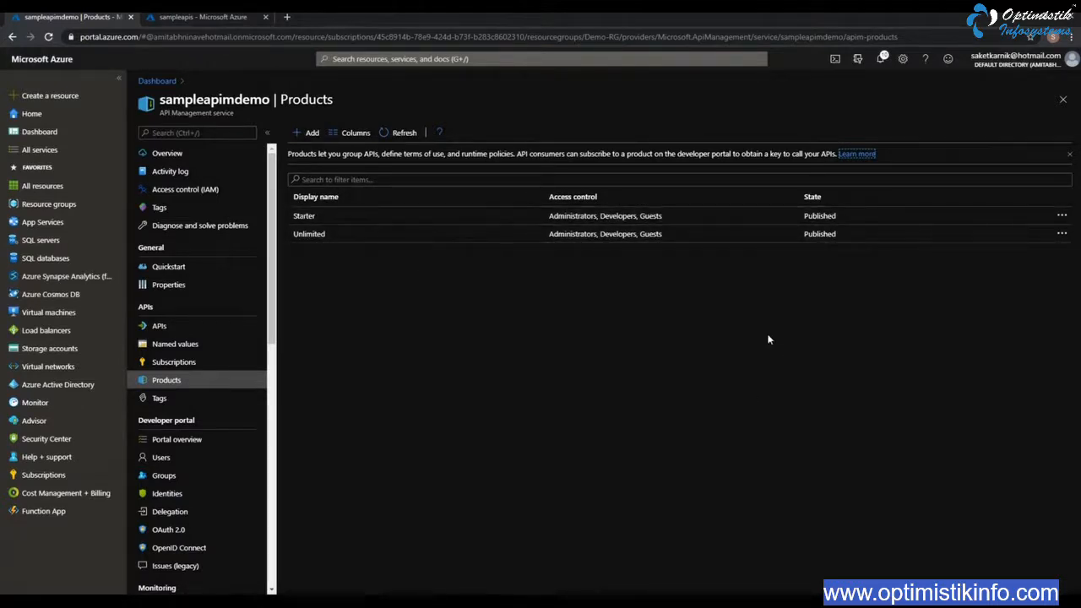
left_click(311, 133)
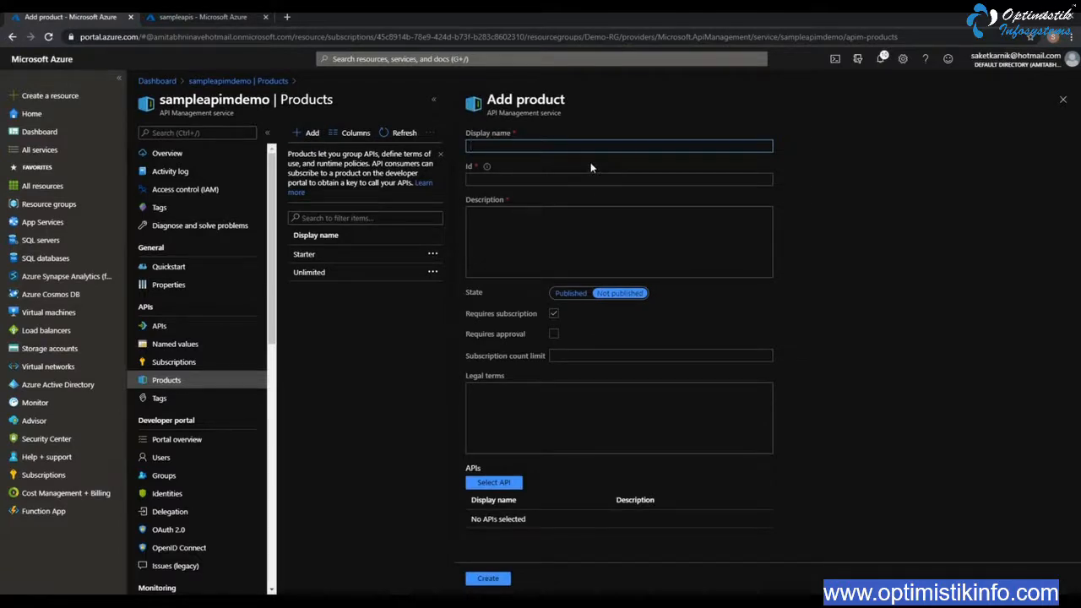
type("Sampl")
key("BackSpace")
key("BackSpace")
key("BackSpace")
key("BackSpace")
key("BackSpace")
type("O")
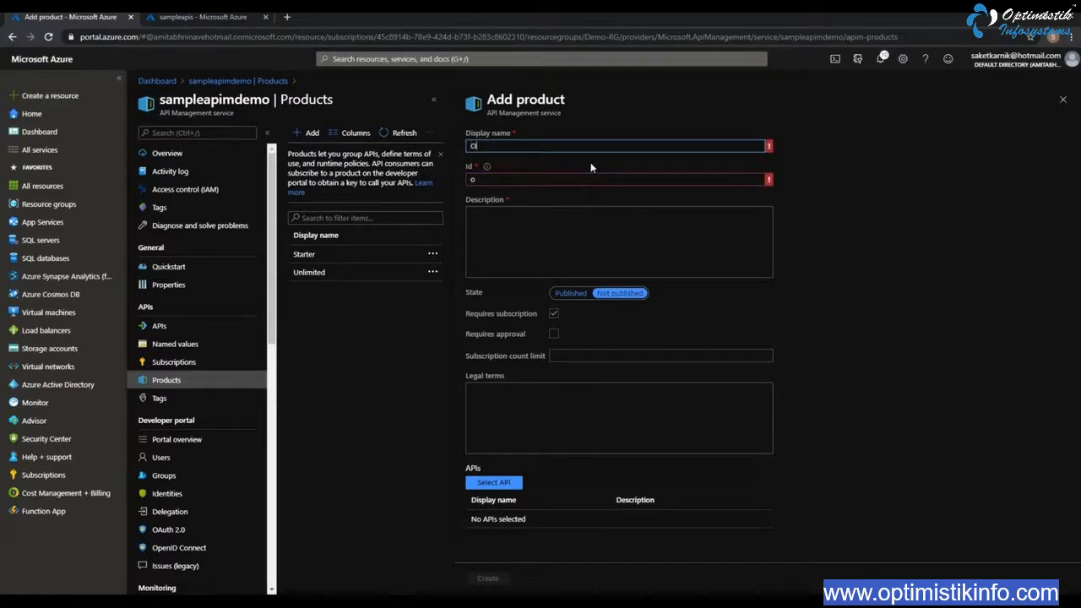
type("ptimistik Infosyste")
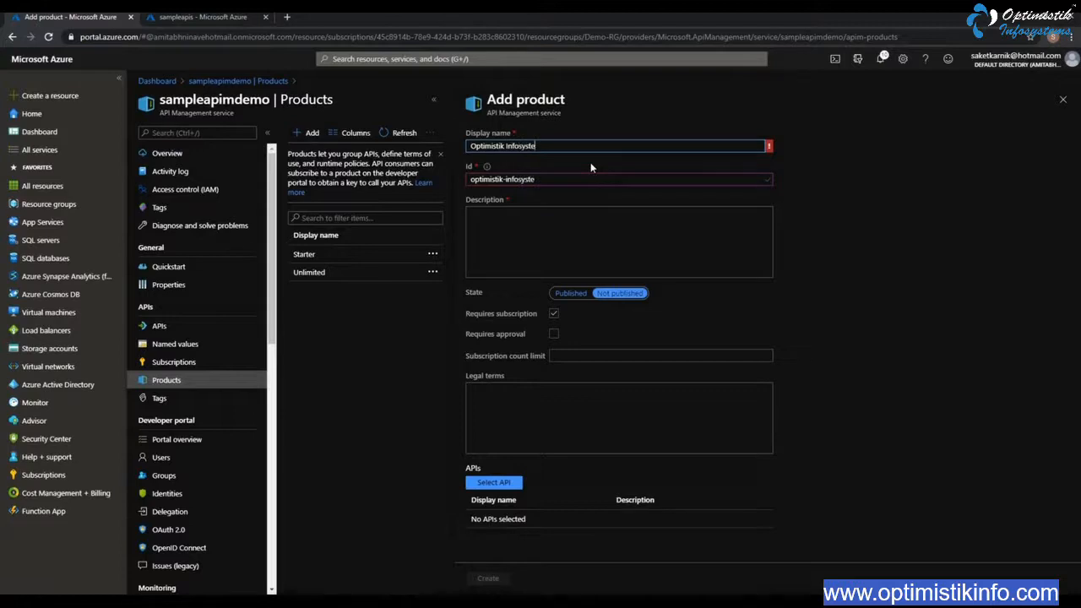
type("ms APIs")
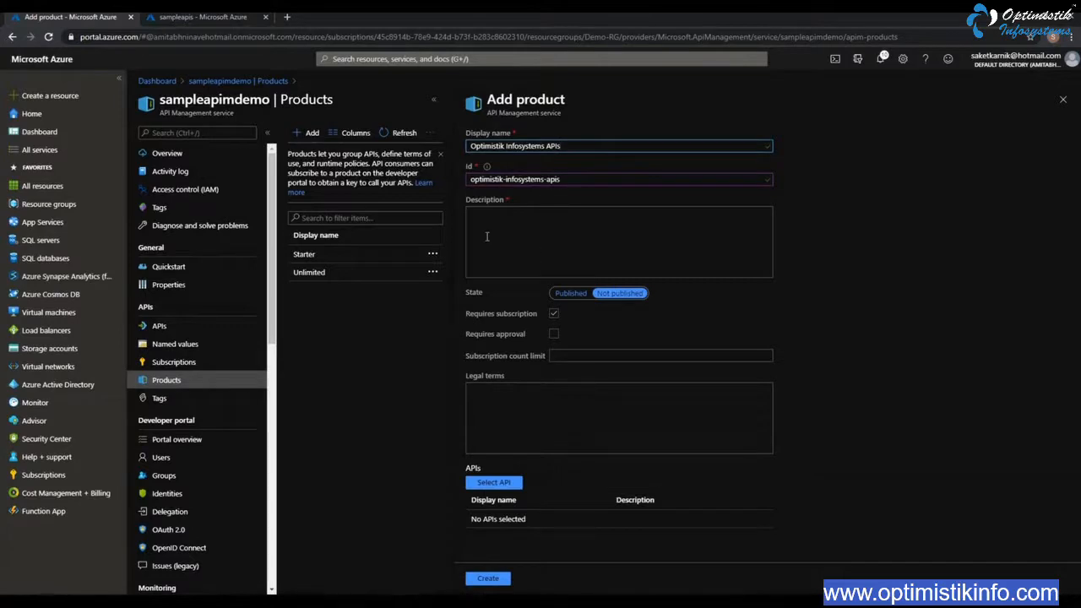
Copy the product's display name into its description so that it reads Optimistik Infosystems APIs
left_click(561, 236)
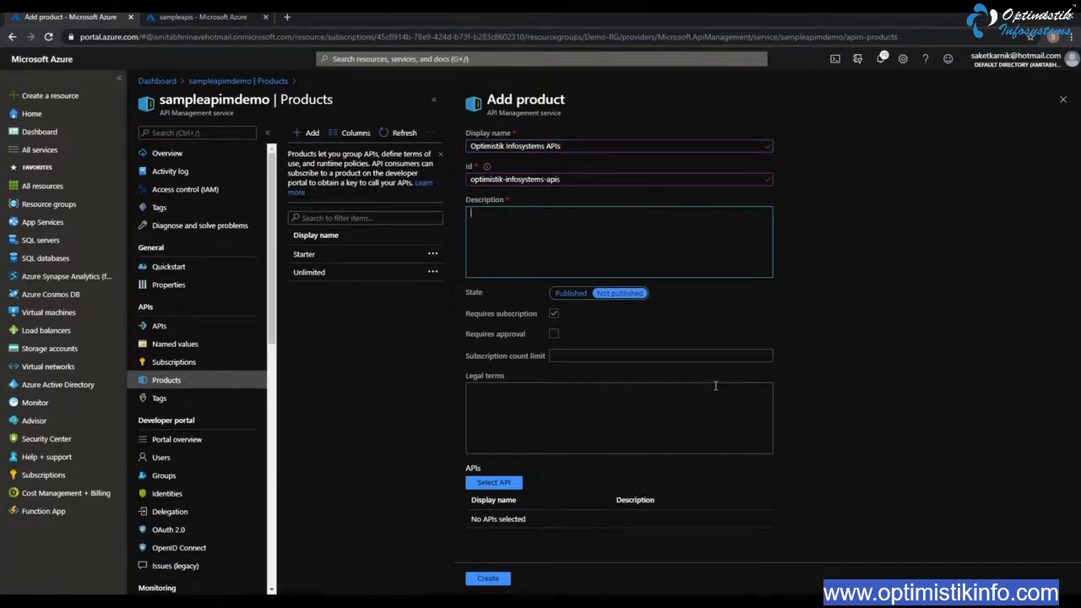
left_click_drag(578, 147, 337, 153)
key("ctrl+c")
left_click(534, 230)
key("ctrl+v")
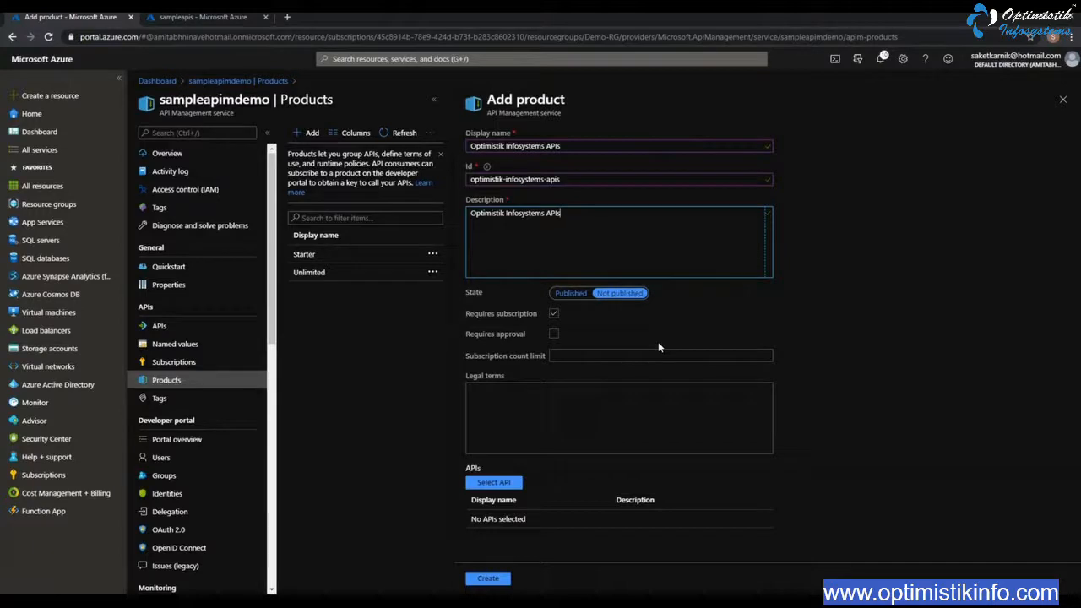
Require approval for the new product and set its subscription count limit to 1, leaving the legal terms empty
left_click(553, 334)
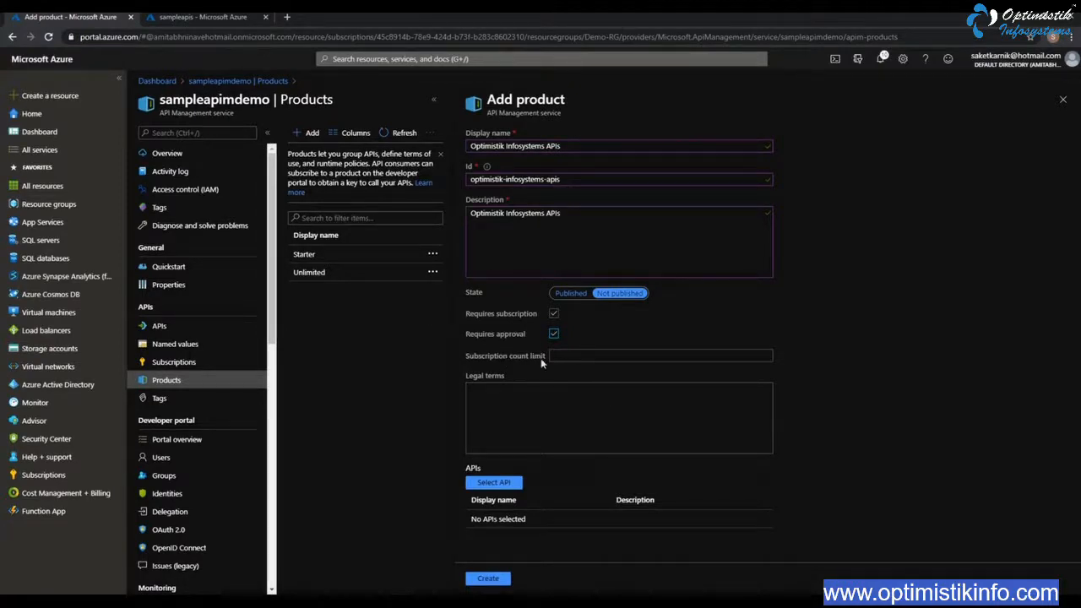
left_click(606, 362)
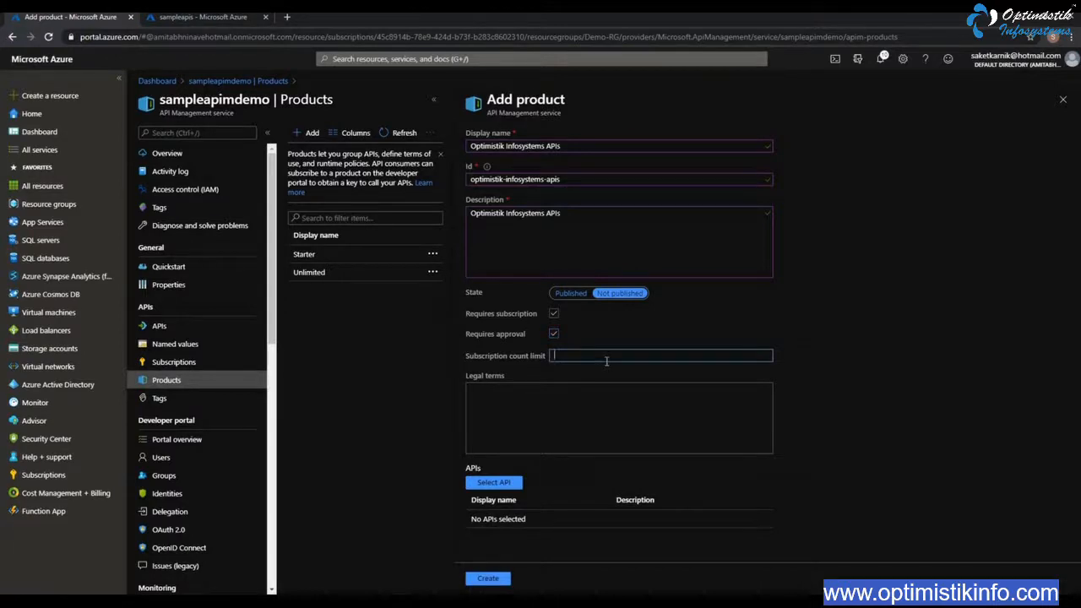
type("1")
left_click(627, 403)
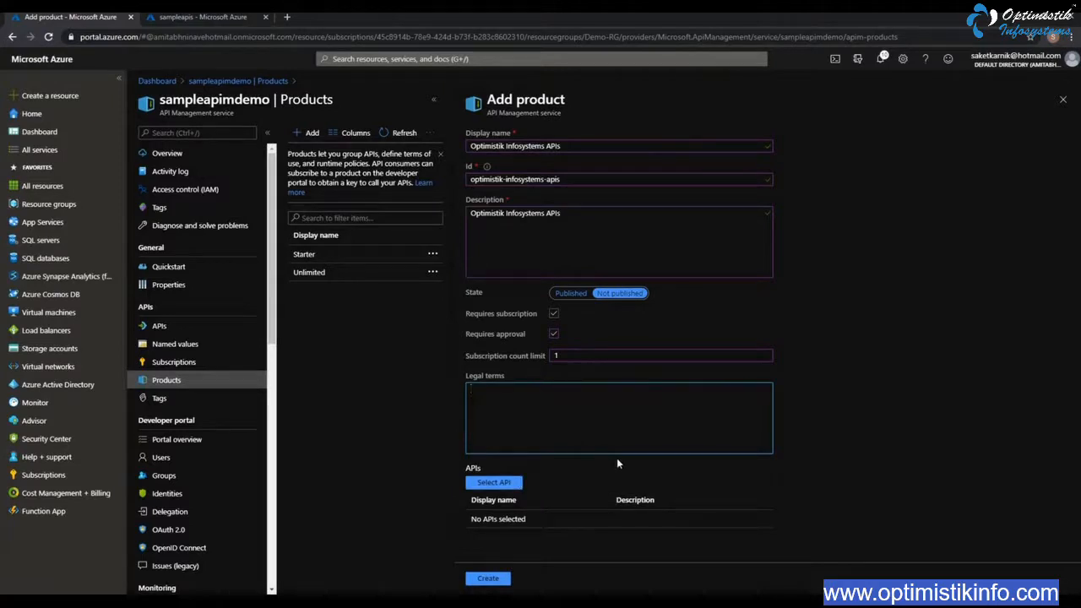
Add Sample APIs to the new product and create the product
left_click(495, 485)
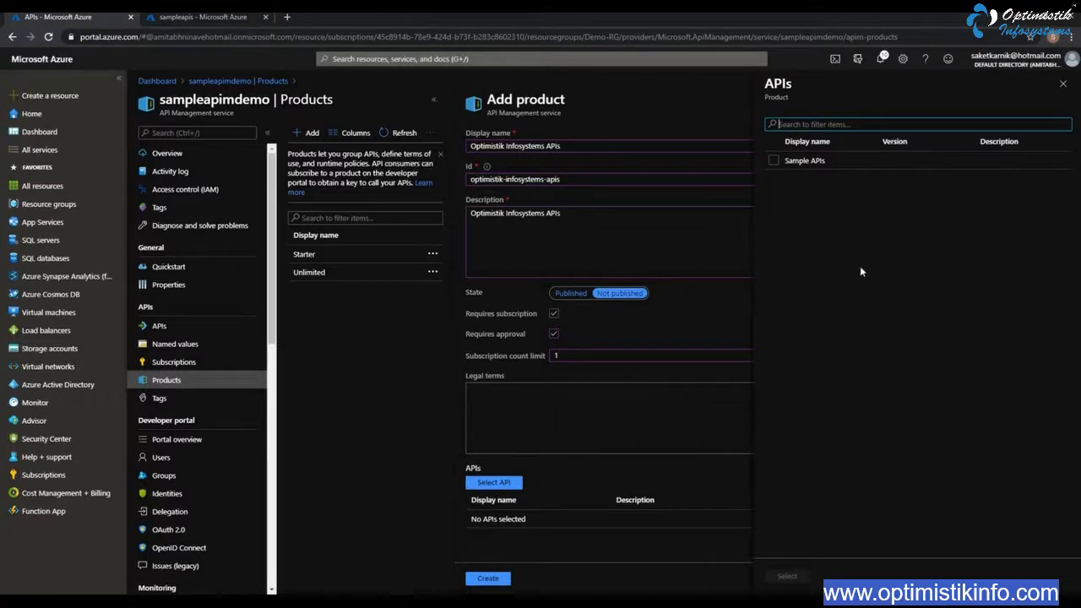
left_click(774, 162)
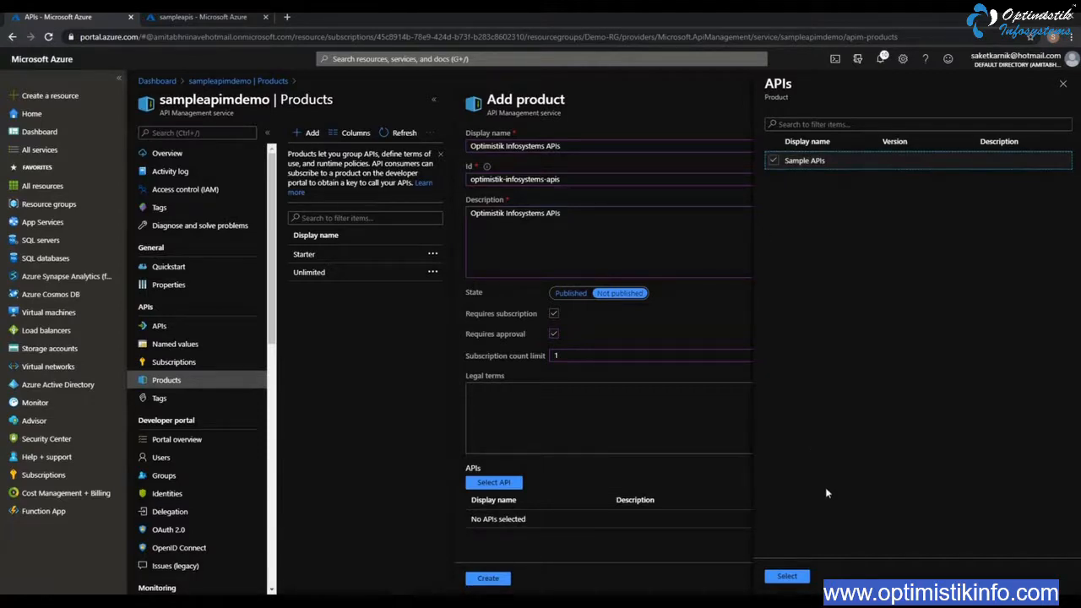
left_click(786, 576)
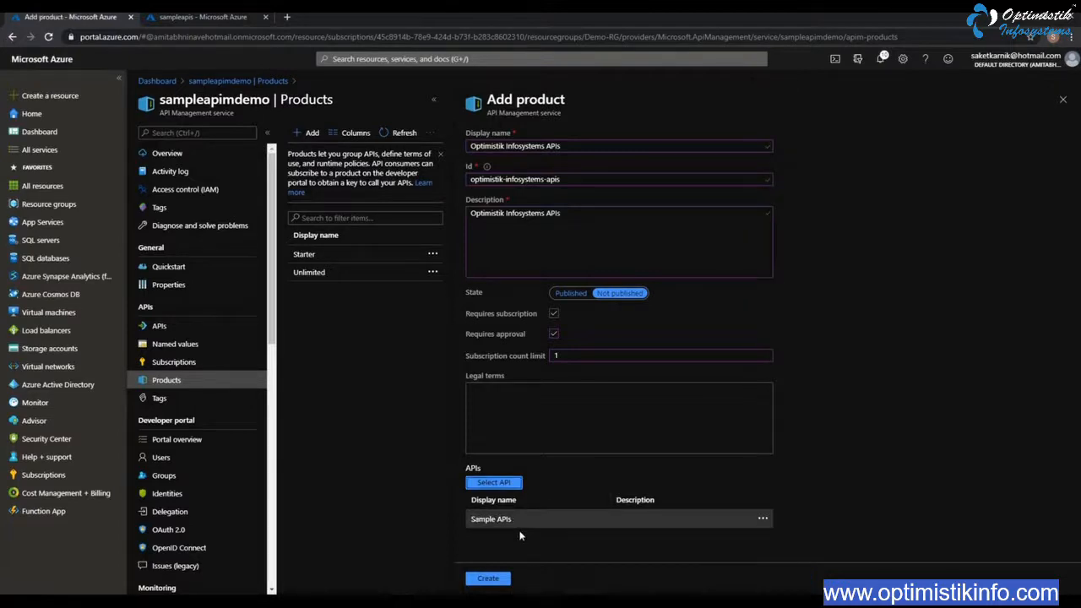
left_click(490, 580)
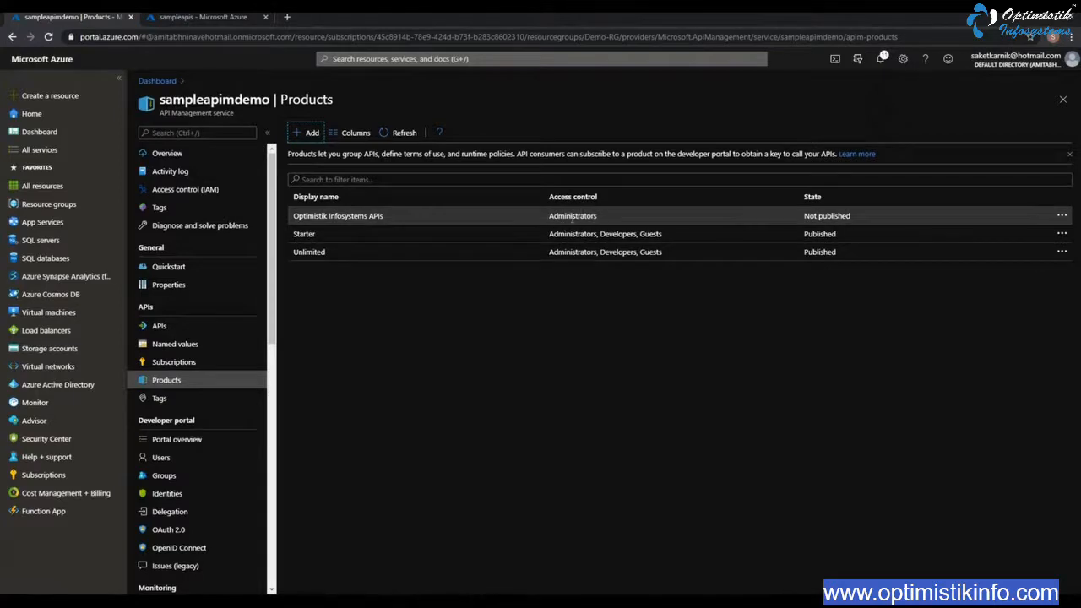
Give the Developers and Guests groups access to the Optimistik Infosystems APIs product through its access control
left_click(1063, 218)
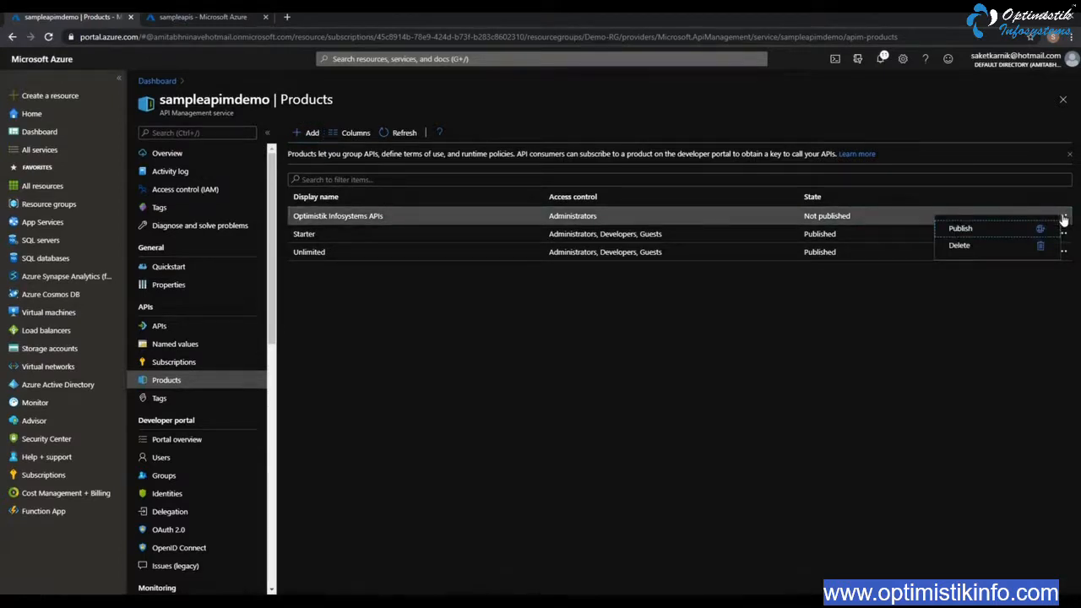
left_click(579, 221)
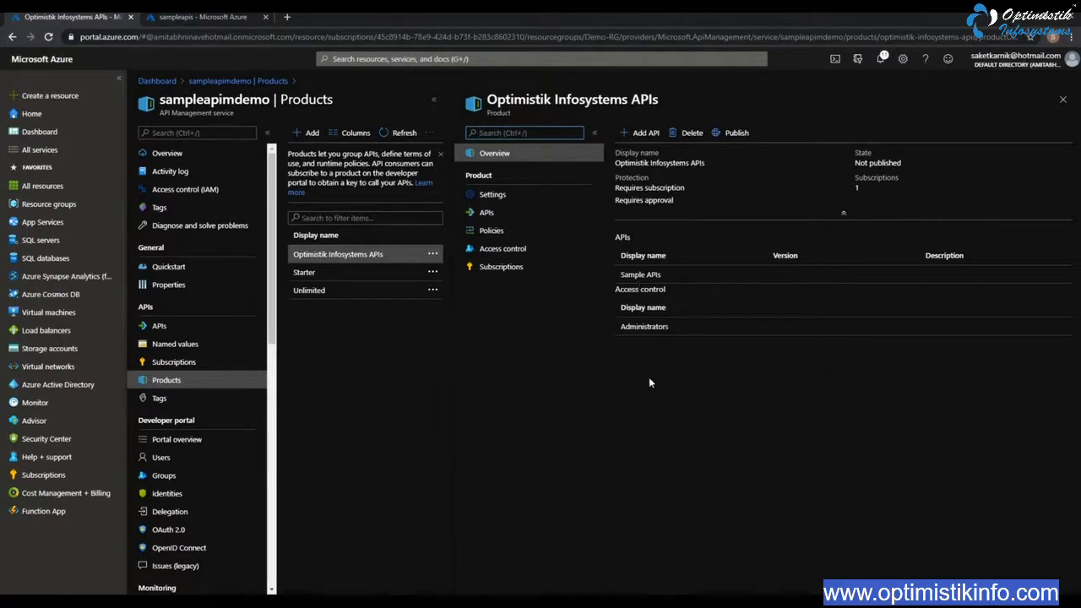
left_click(505, 251)
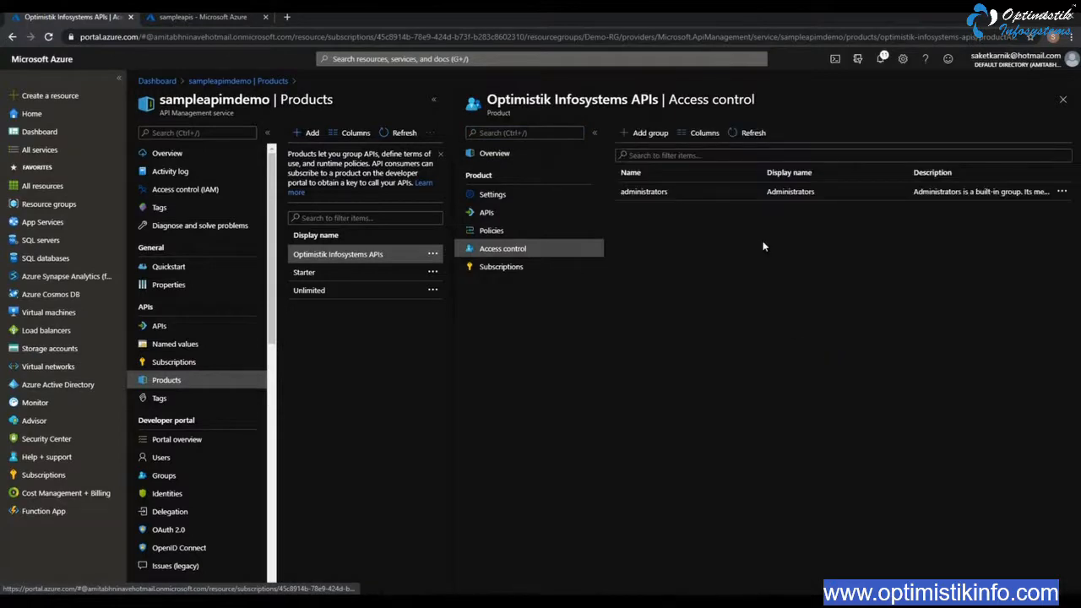
left_click(647, 132)
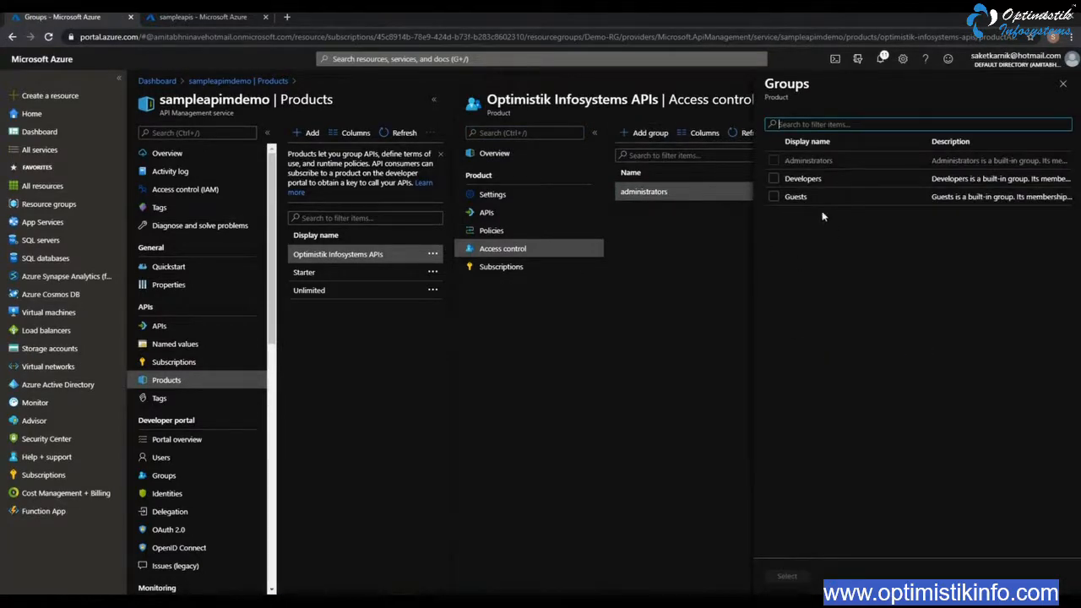
left_click(774, 178)
left_click(774, 195)
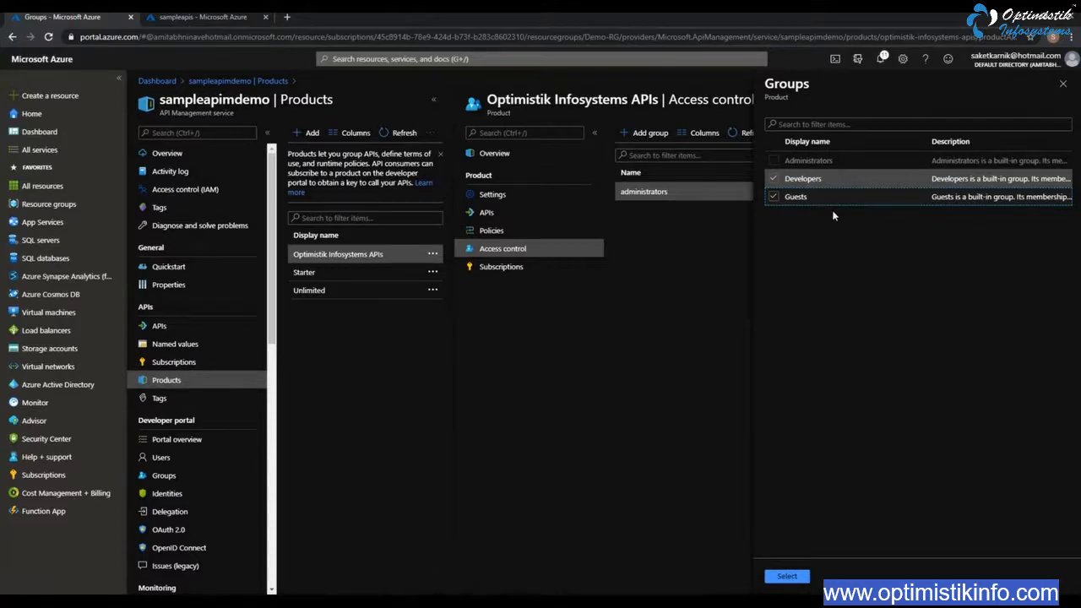
left_click(773, 197)
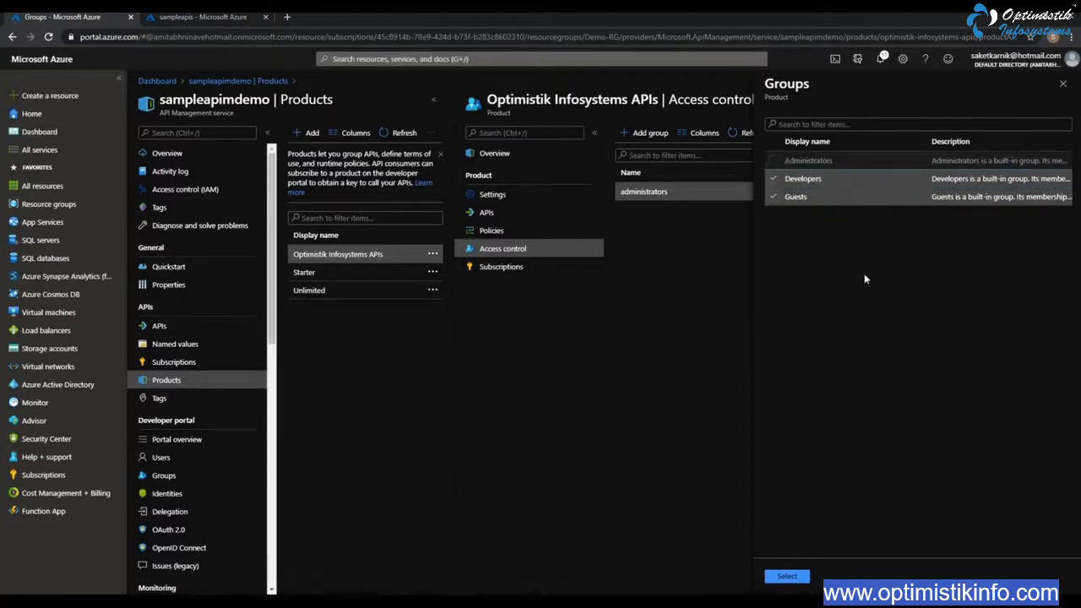
left_click(788, 576)
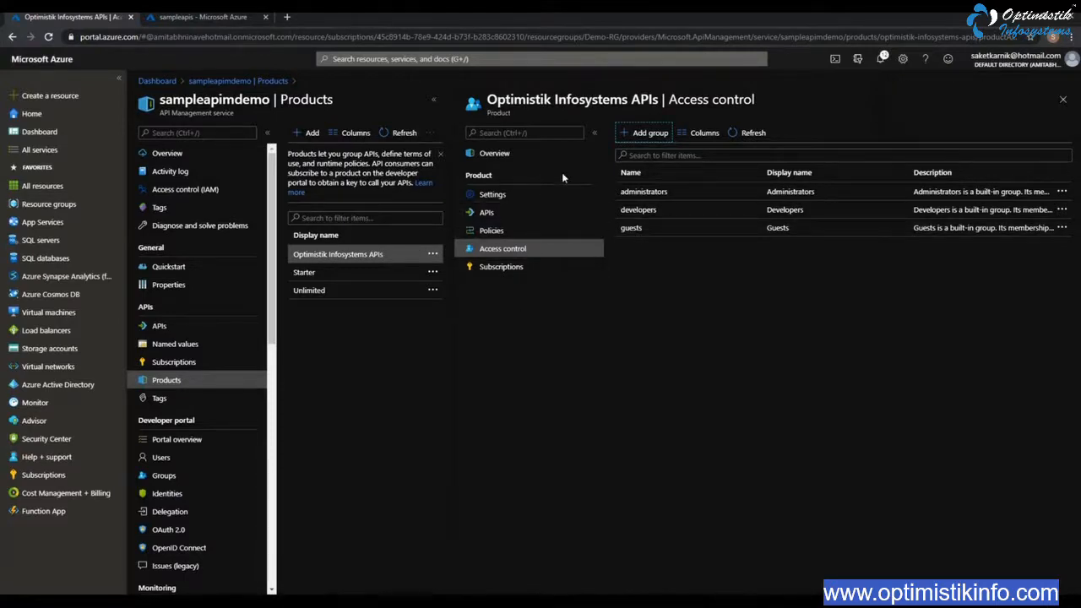
Refresh the products list after leaving access control and publish the Optimistik Infosystems APIs product
left_click(1062, 98)
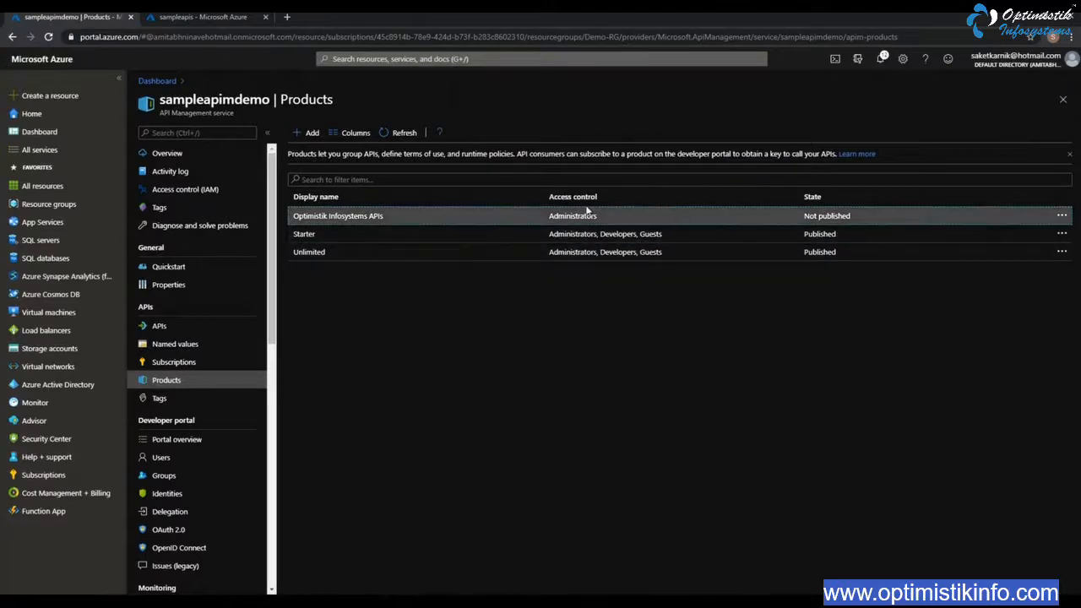
left_click(403, 133)
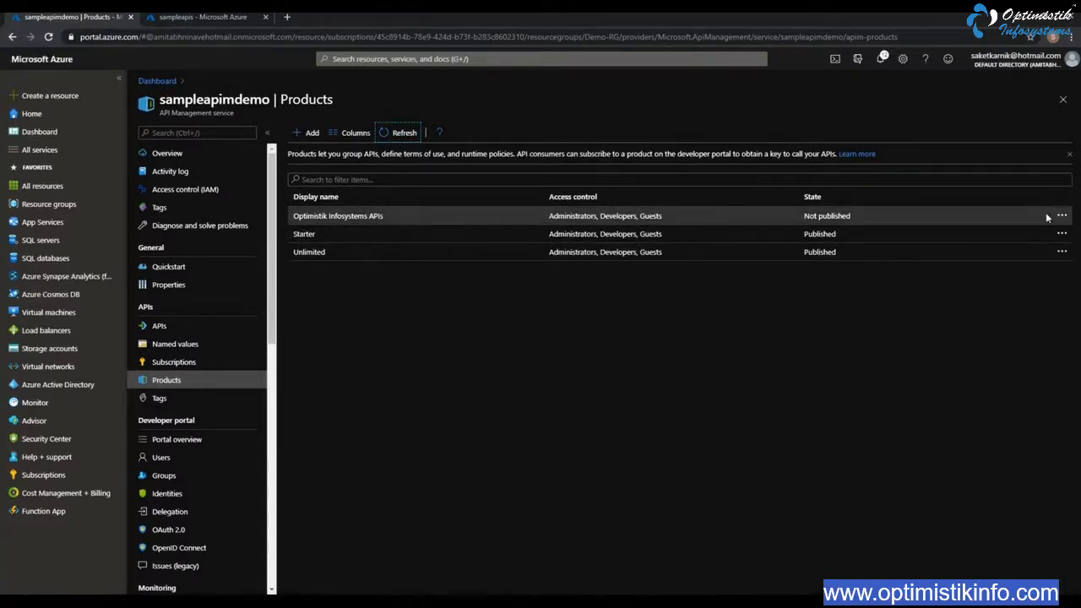
left_click(820, 219)
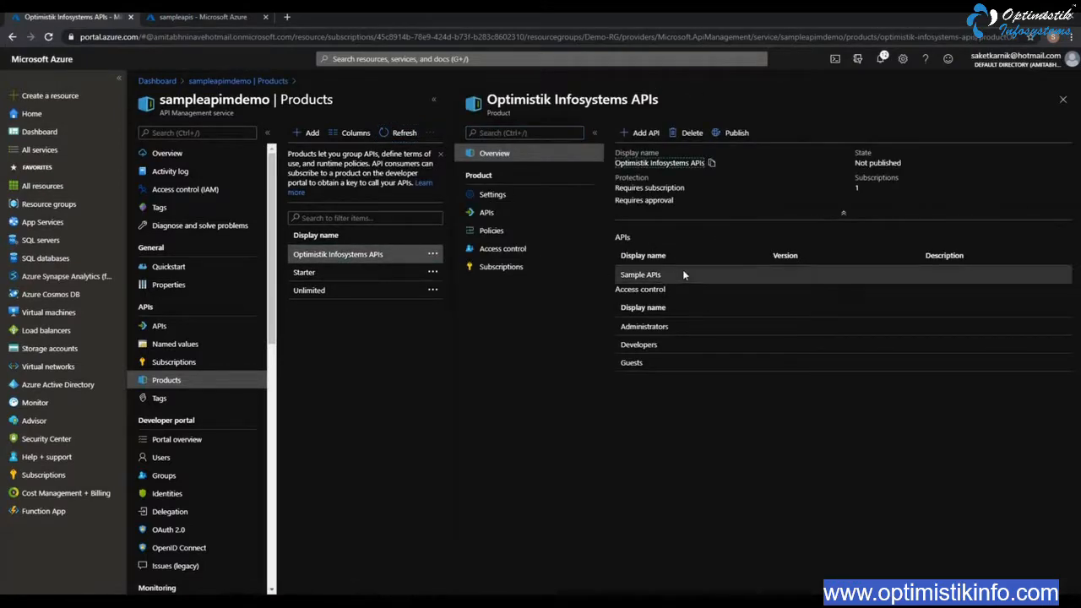
left_click(731, 133)
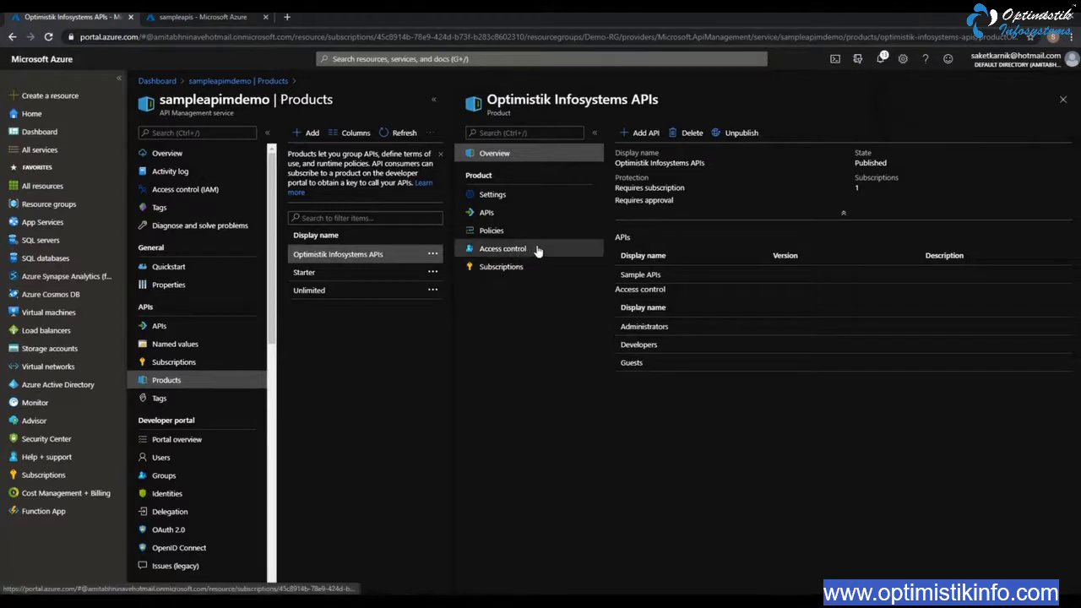
Review the subscriptions and settings of the Optimistik Infosystems APIs product, and return to the products list
left_click(514, 268)
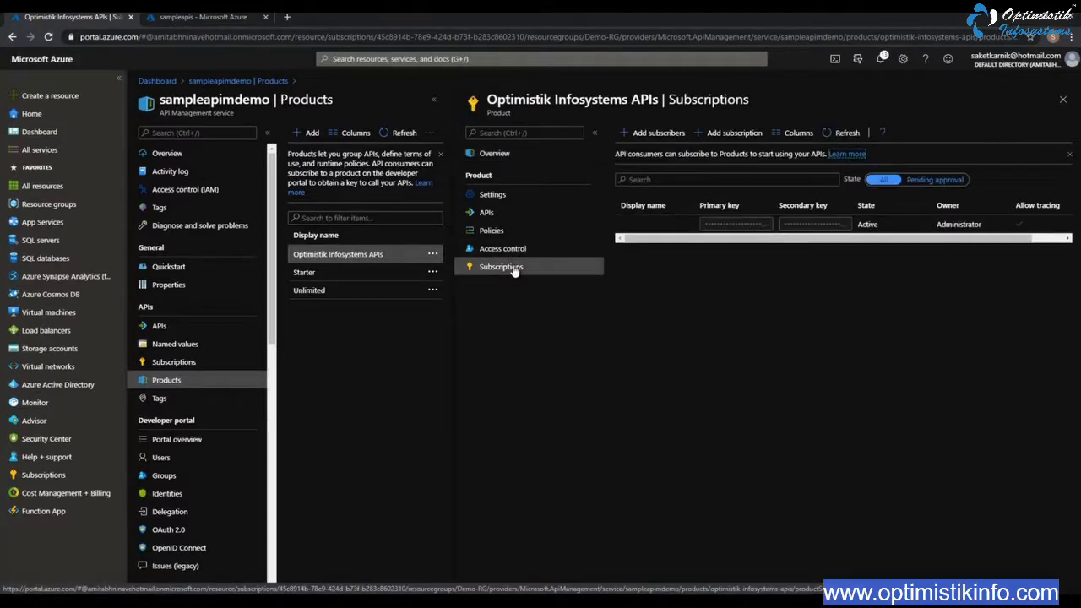
left_click(494, 196)
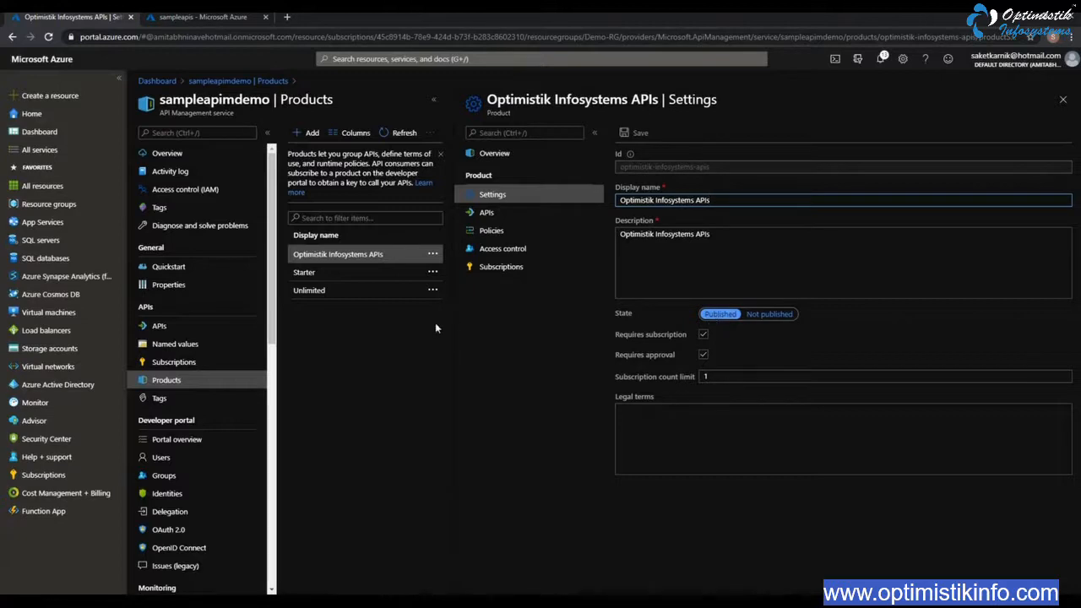
left_click(1062, 99)
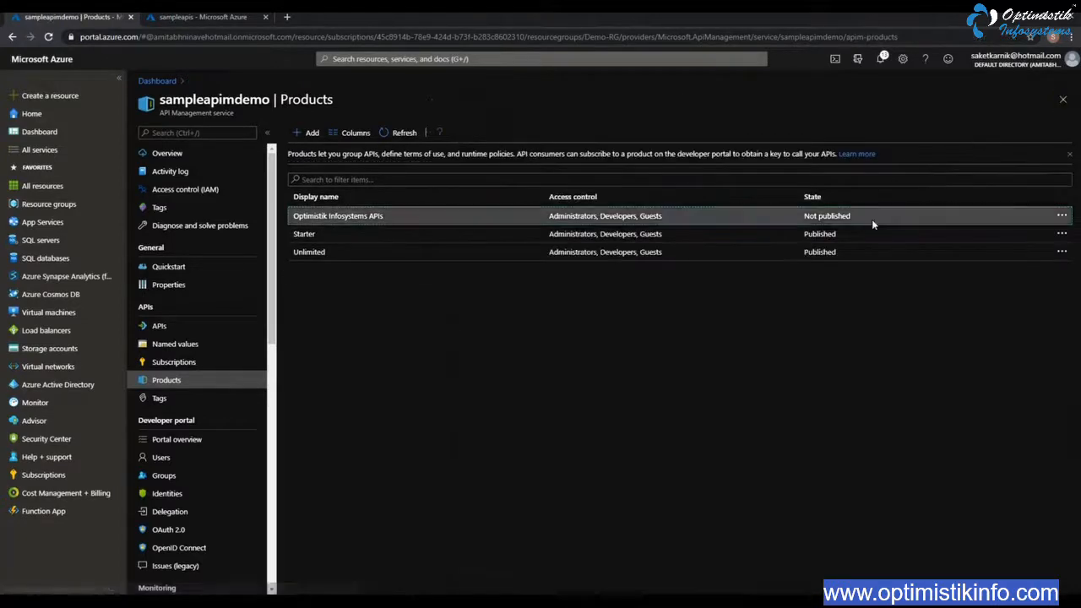
Delete the default Starter and Unlimited products from the API Management service
left_click(1062, 235)
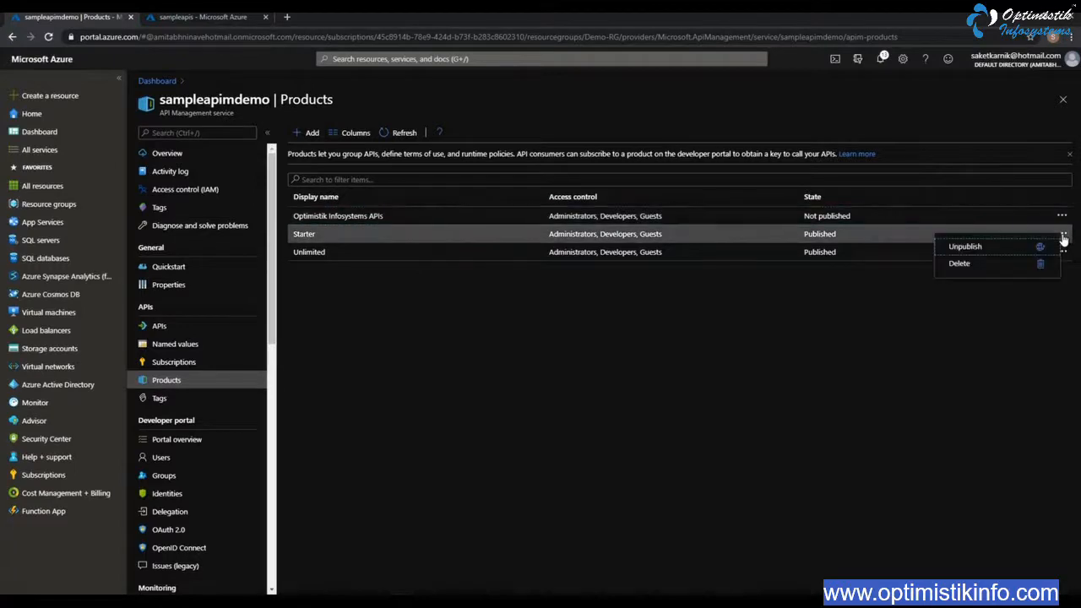
left_click(967, 264)
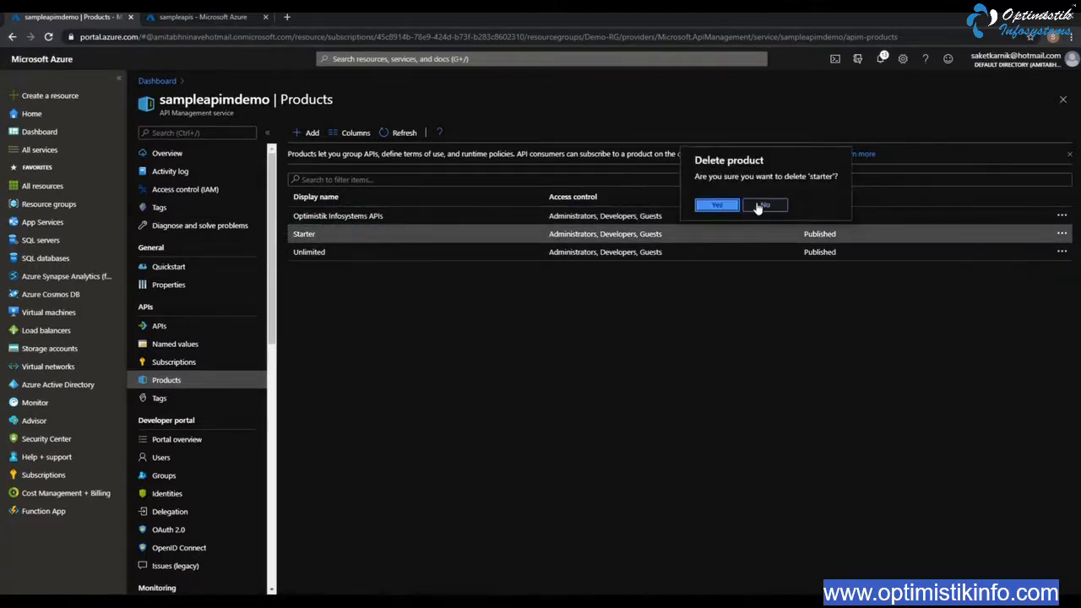
left_click(718, 211)
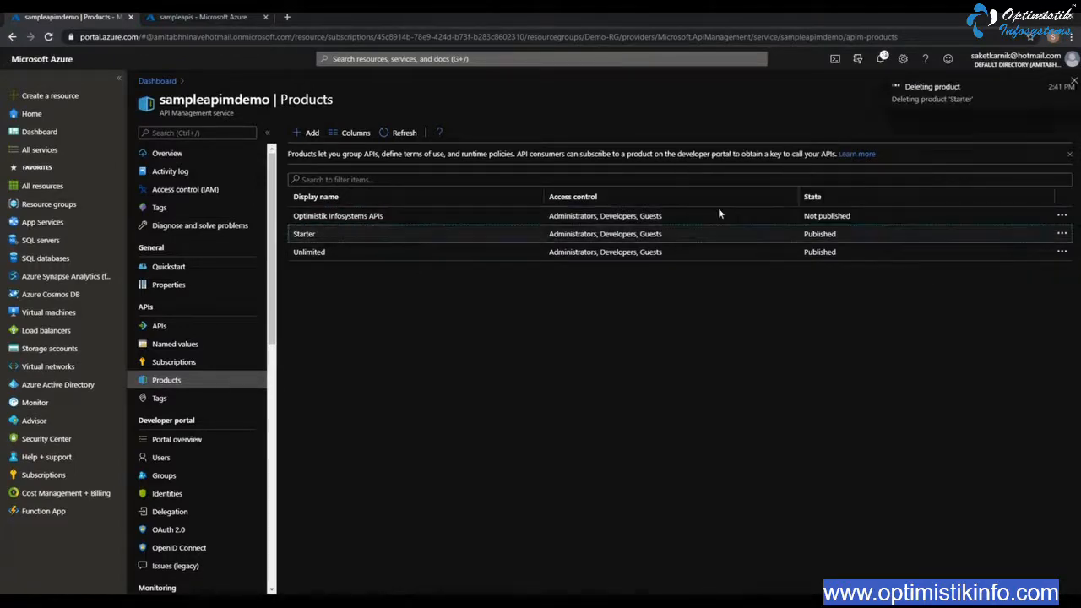
left_click(1061, 236)
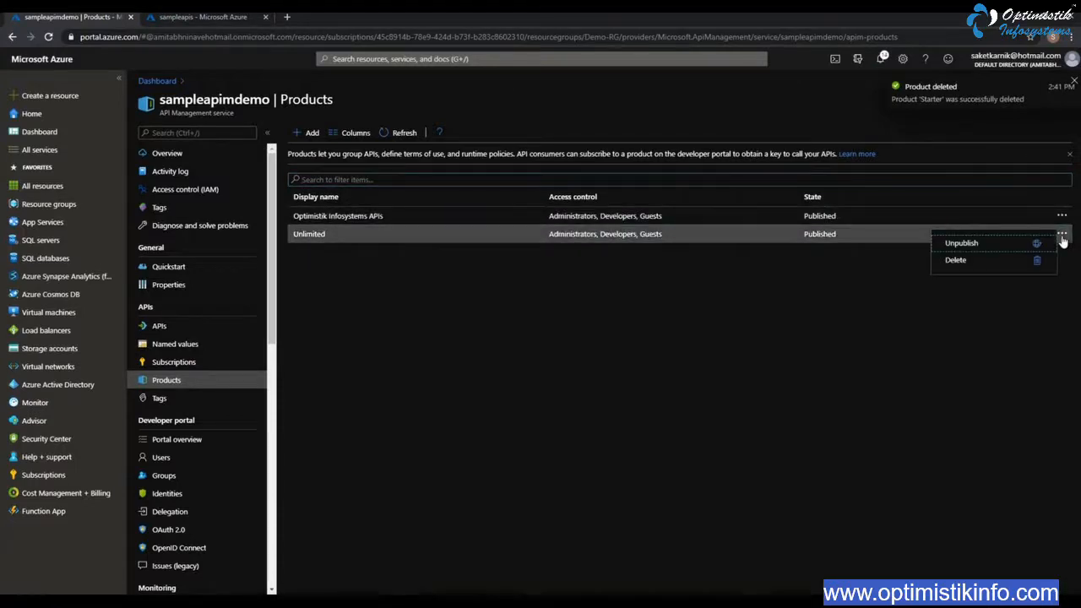
left_click(962, 261)
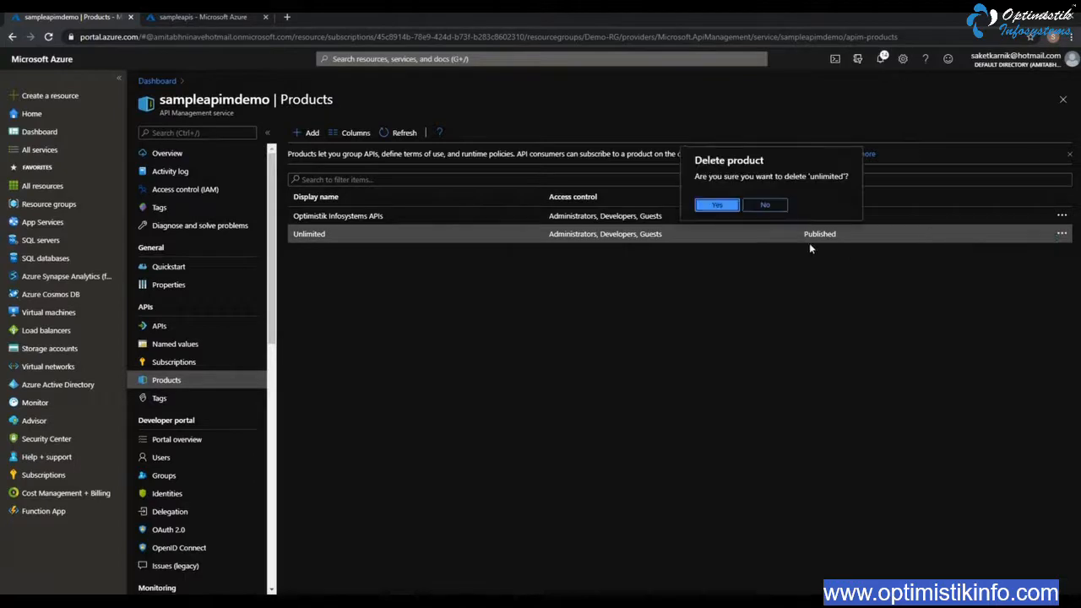
left_click(717, 208)
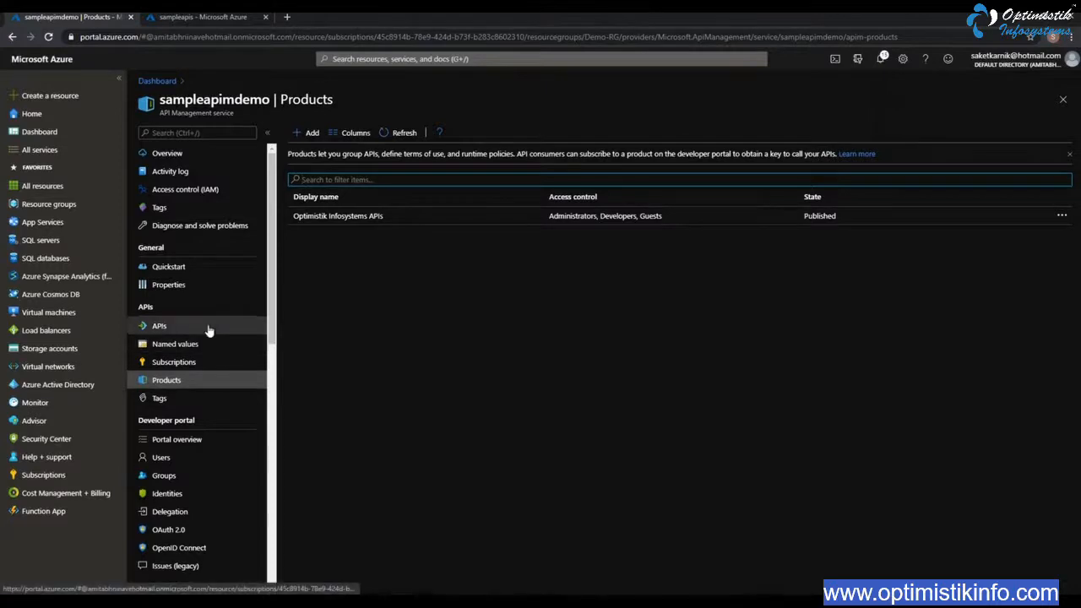
Enable CORS on the global level for the developer portal domain of sampleapimdemo
left_click(165, 441)
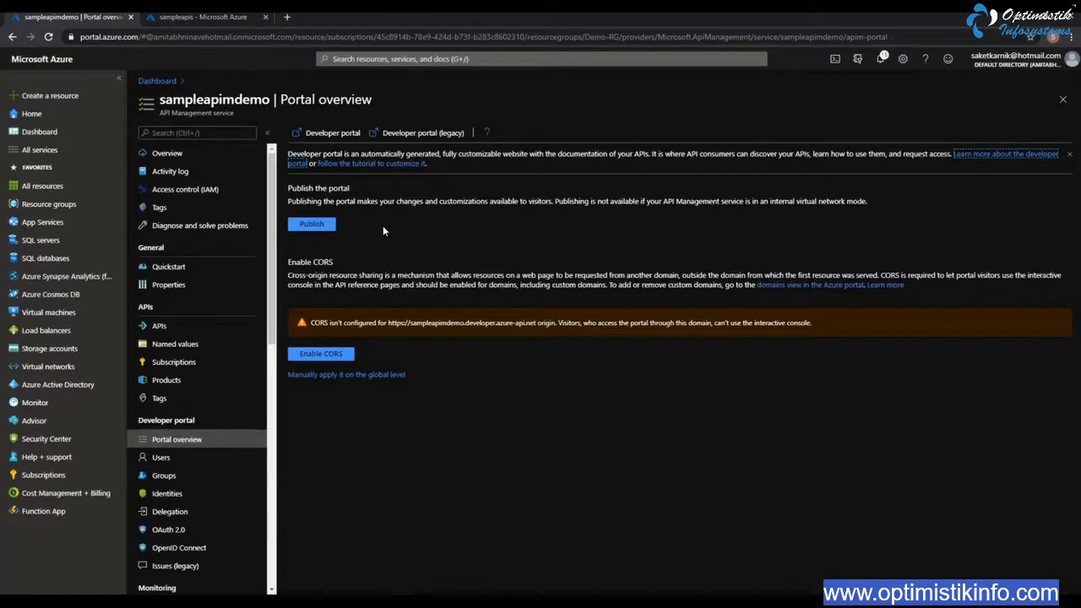
left_click(346, 356)
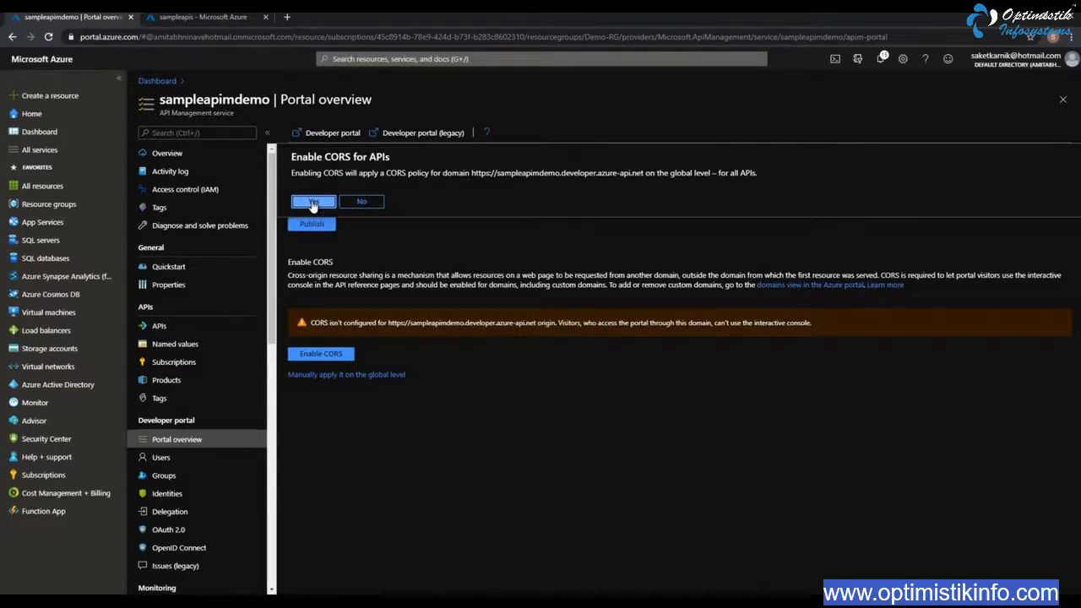
left_click(312, 205)
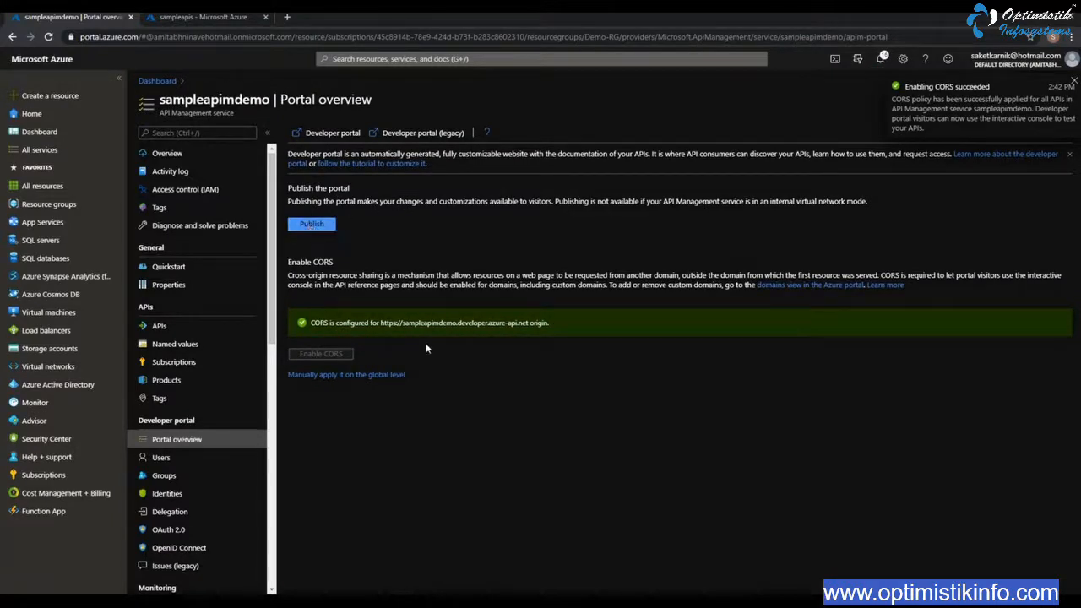
Publish the developer portal and open it from the sampleapimdemo service overview
left_click(311, 224)
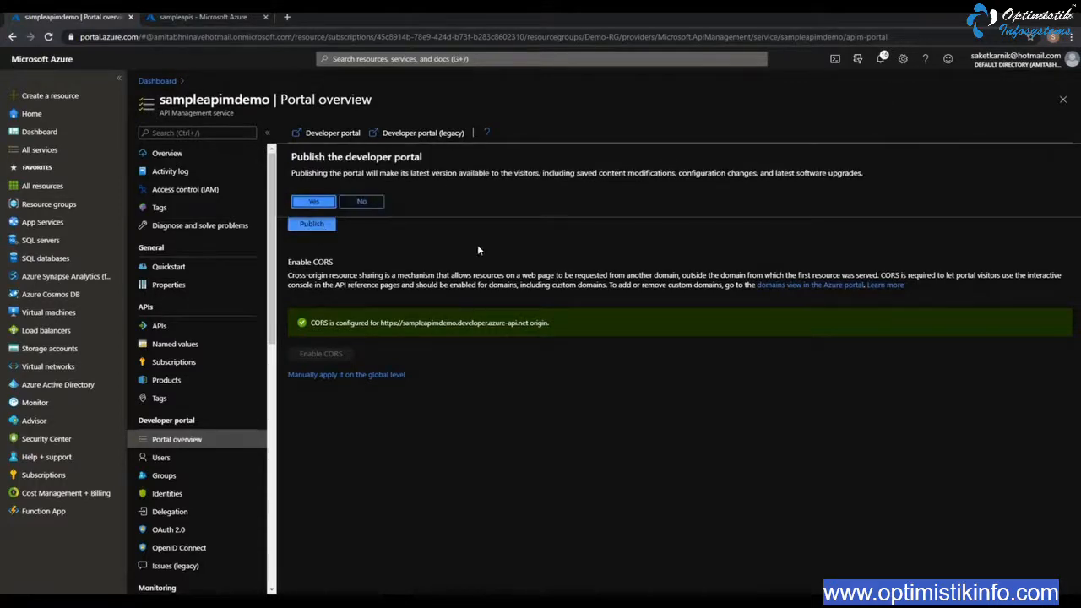
left_click(313, 201)
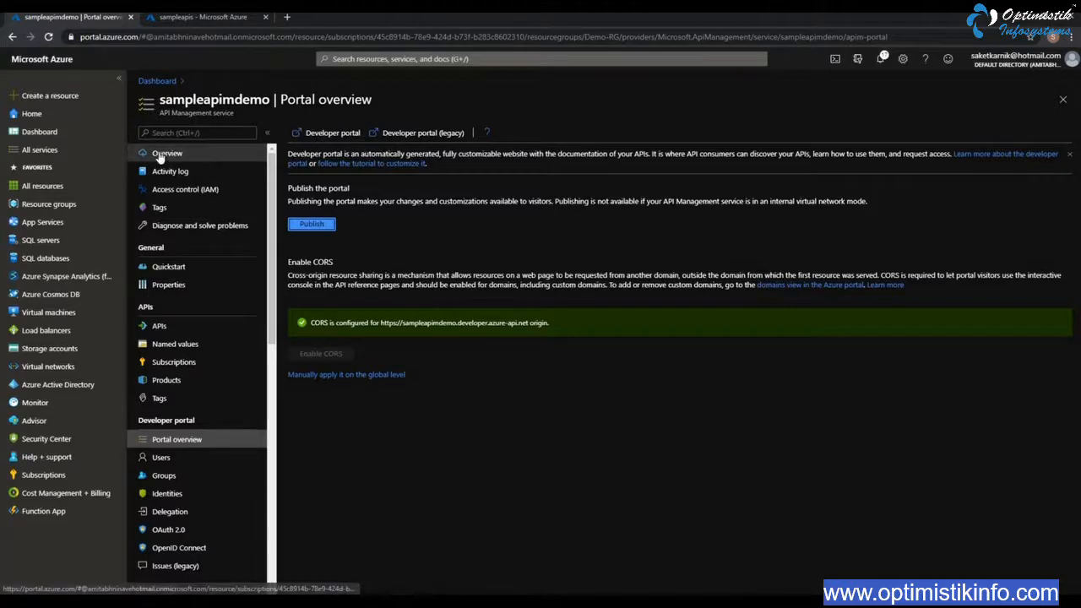
left_click(209, 156)
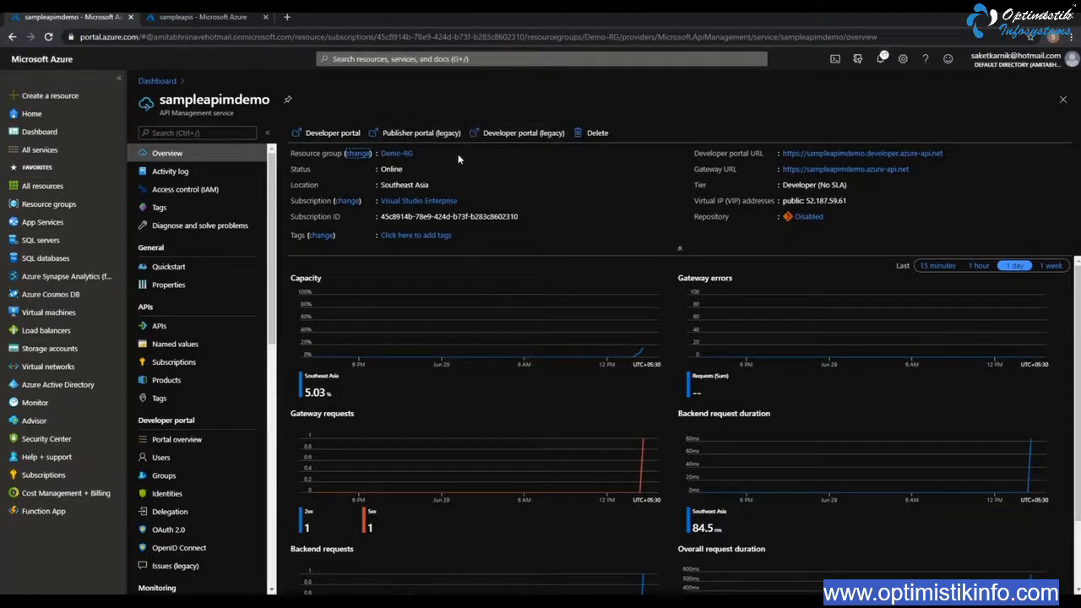
left_click(334, 134)
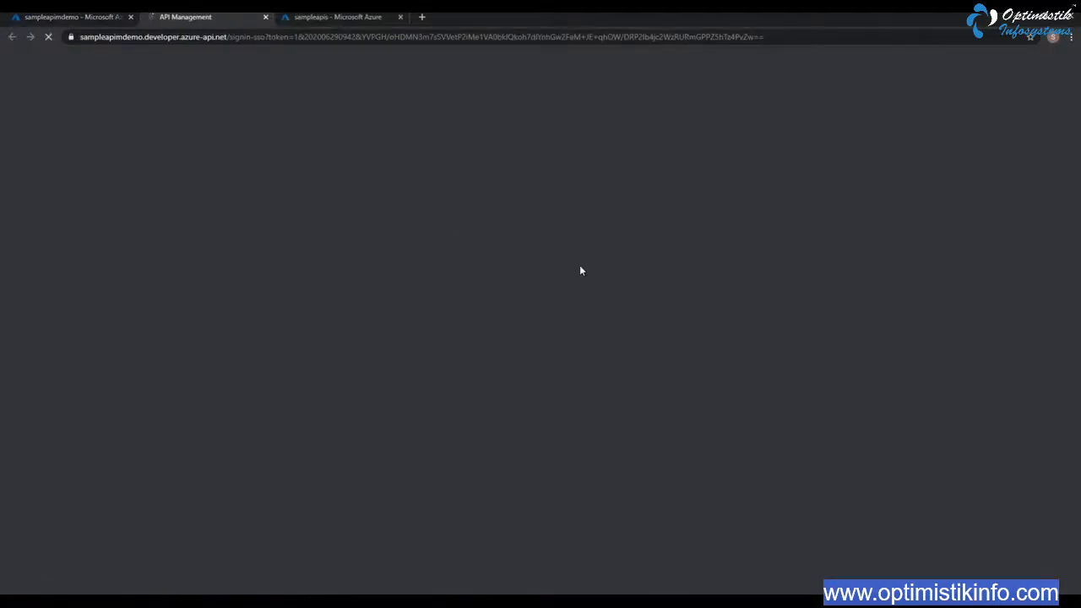
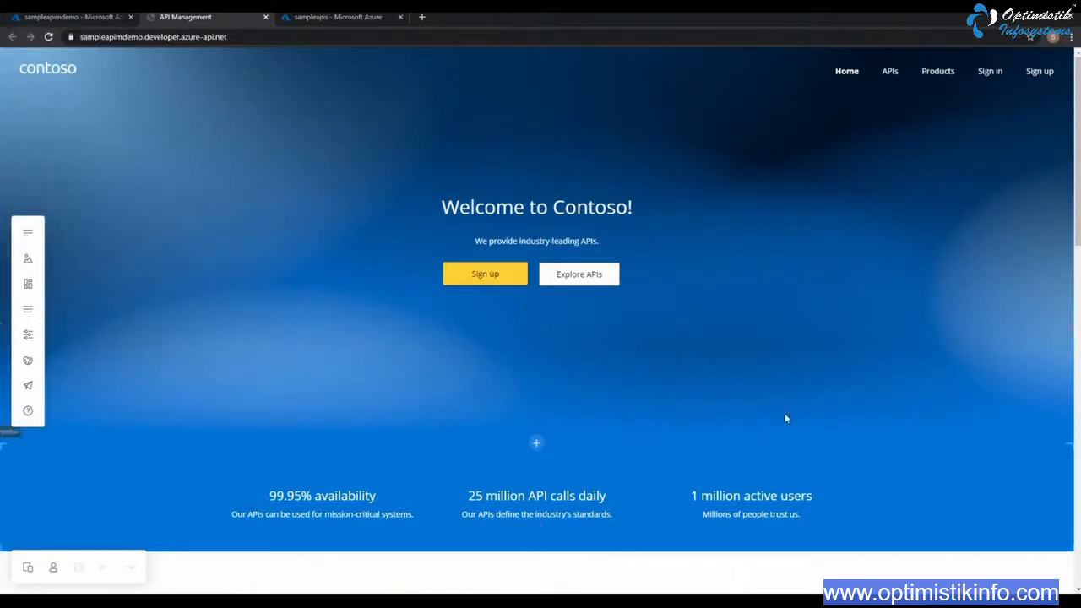
Examine the developer portal's home page sections, its editable text blocks and the navigation menu
scroll(630, 379, "down", 5)
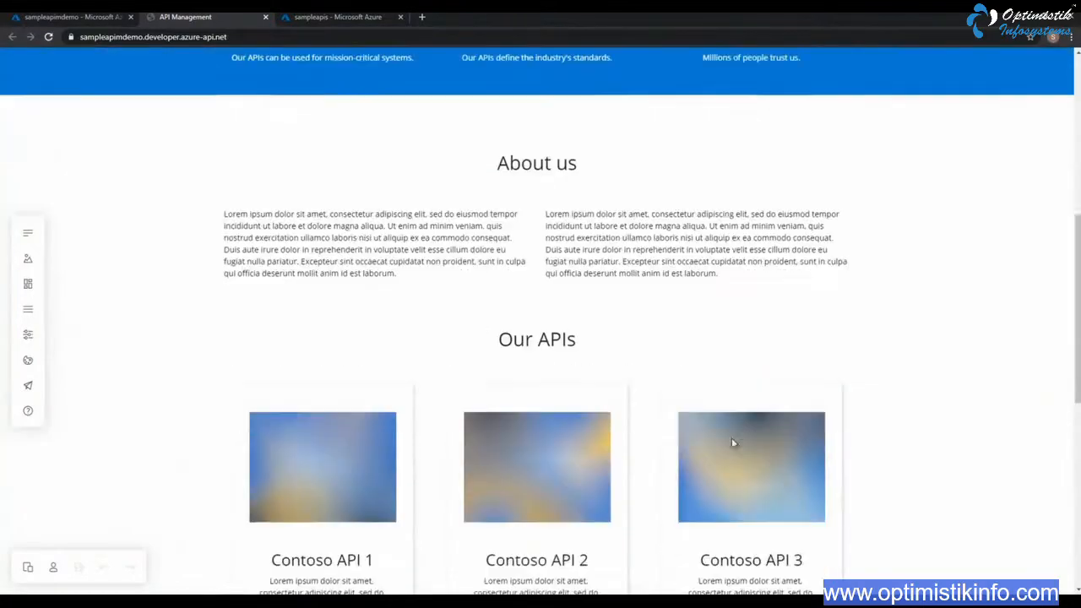
scroll(733, 442, "down", 5)
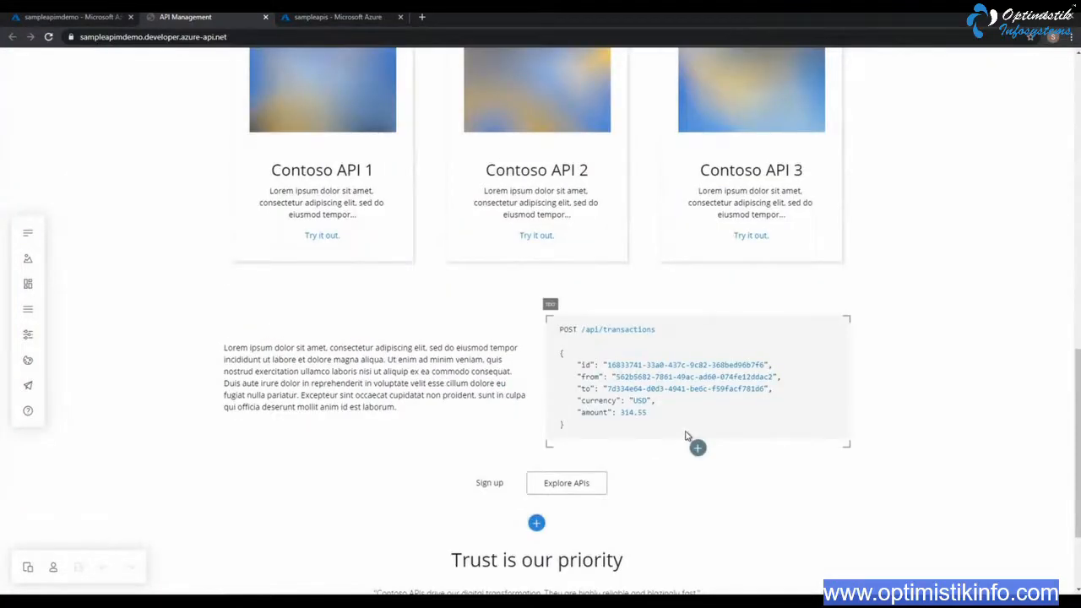
scroll(686, 436, "down", 2)
scroll(560, 417, "up", 8)
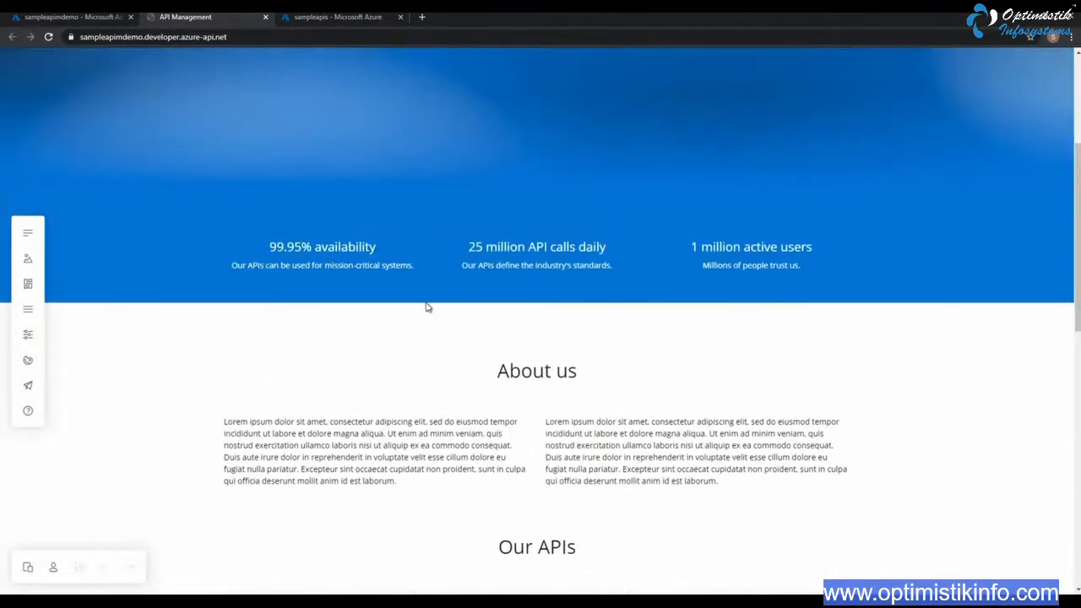
scroll(426, 307, "up", 1)
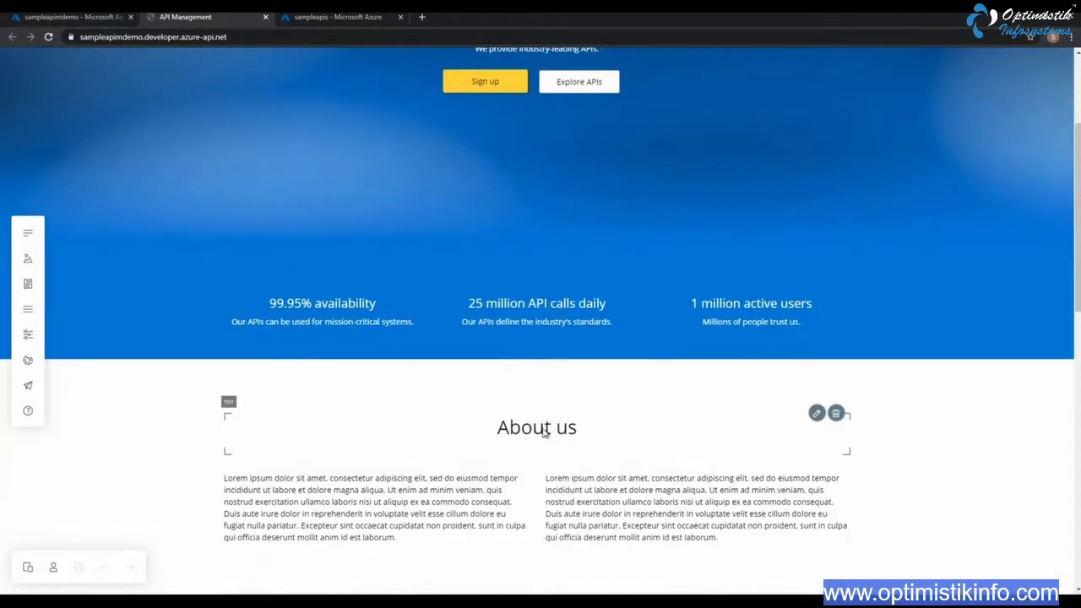
left_click(544, 429)
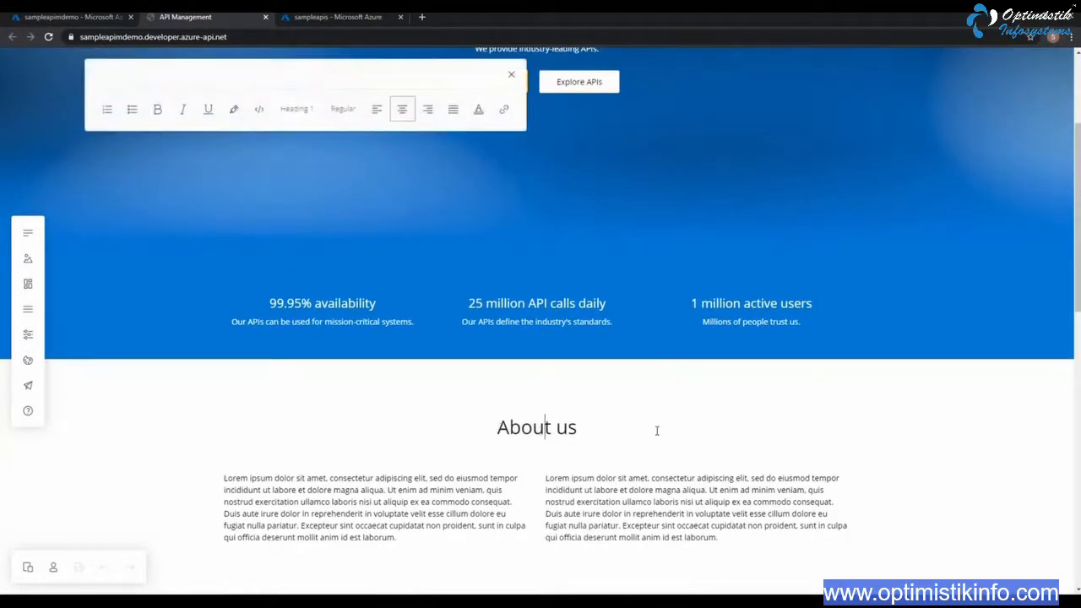
left_click(239, 480)
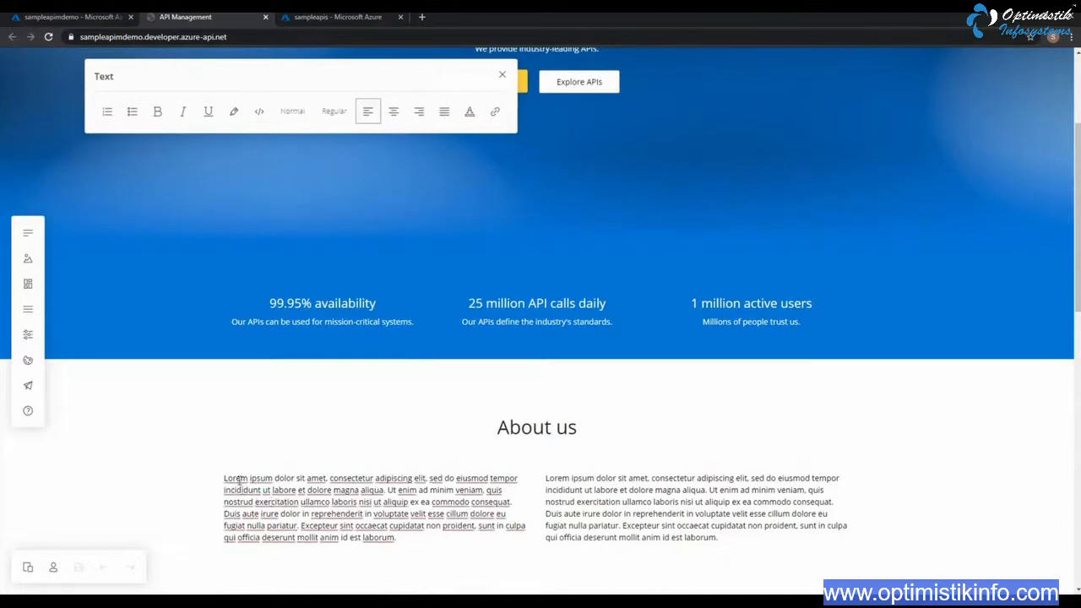
left_click_drag(226, 478, 410, 555)
scroll(389, 434, "up", 3)
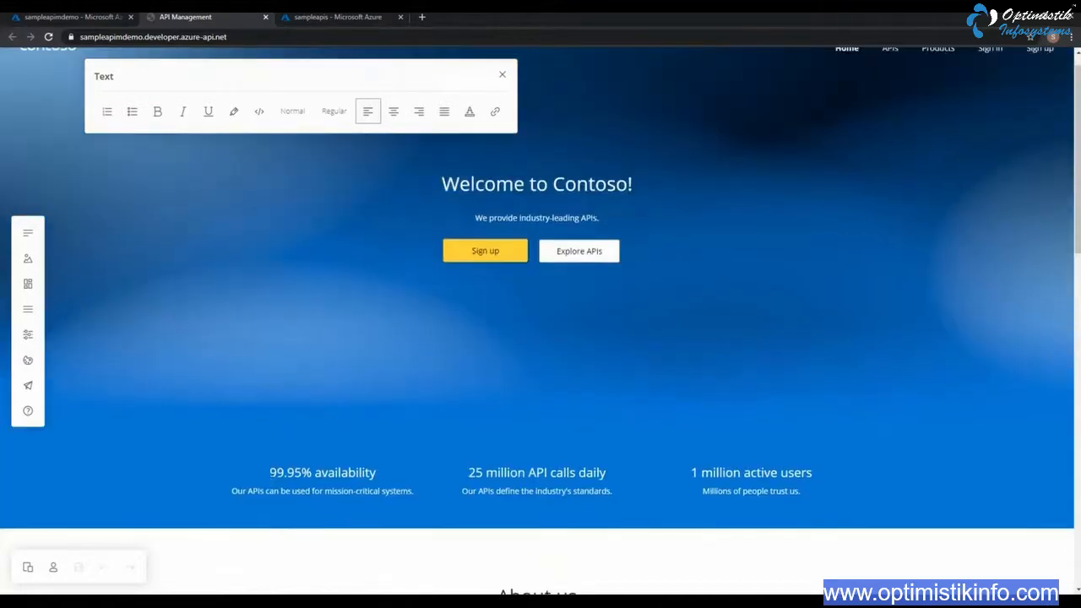
left_click(331, 473)
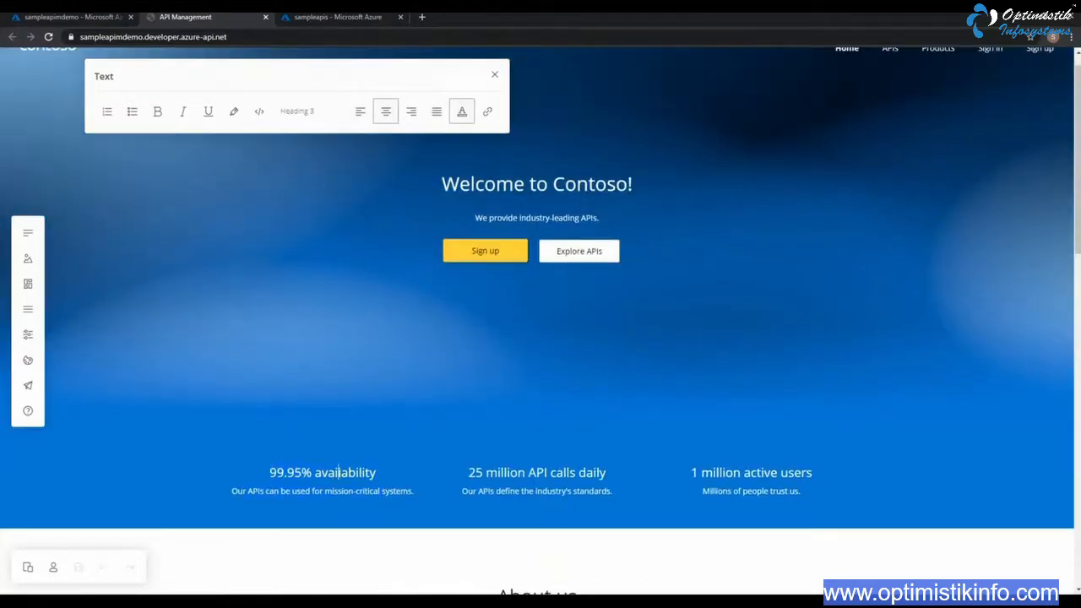
scroll(580, 440, "up", 1)
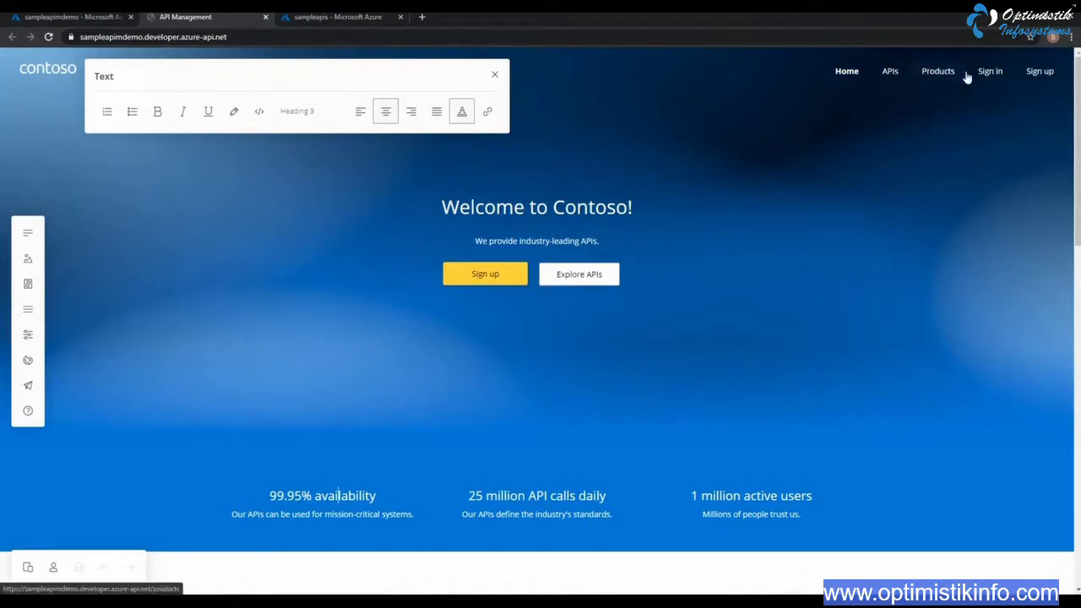
left_click(847, 74)
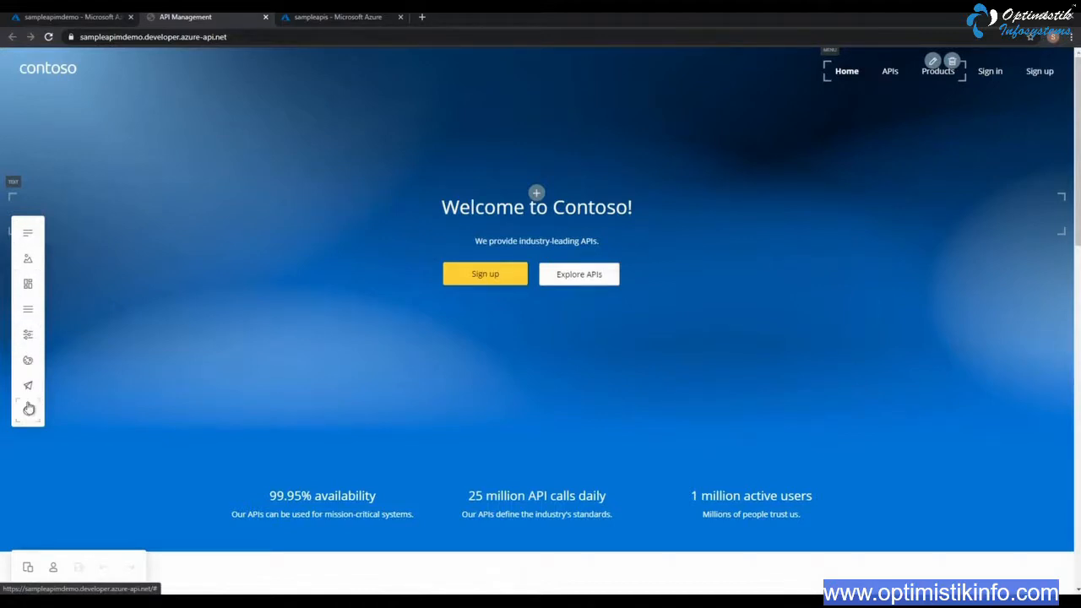
Copy the developer portal's web address and open a maximized Firefox window
left_click(261, 36)
key("ctrl+c")
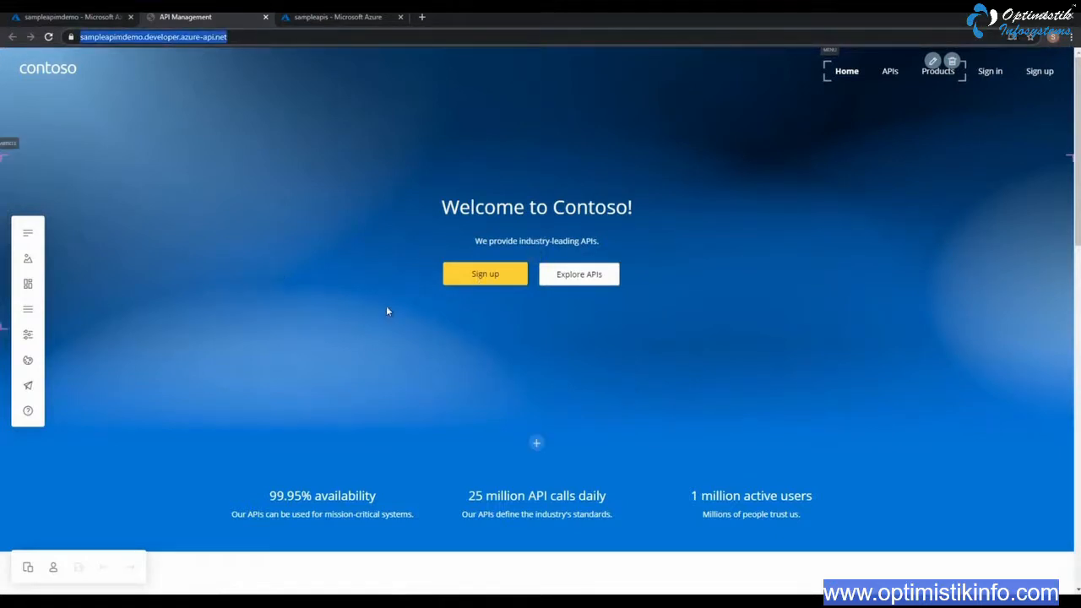
left_click(17, 601)
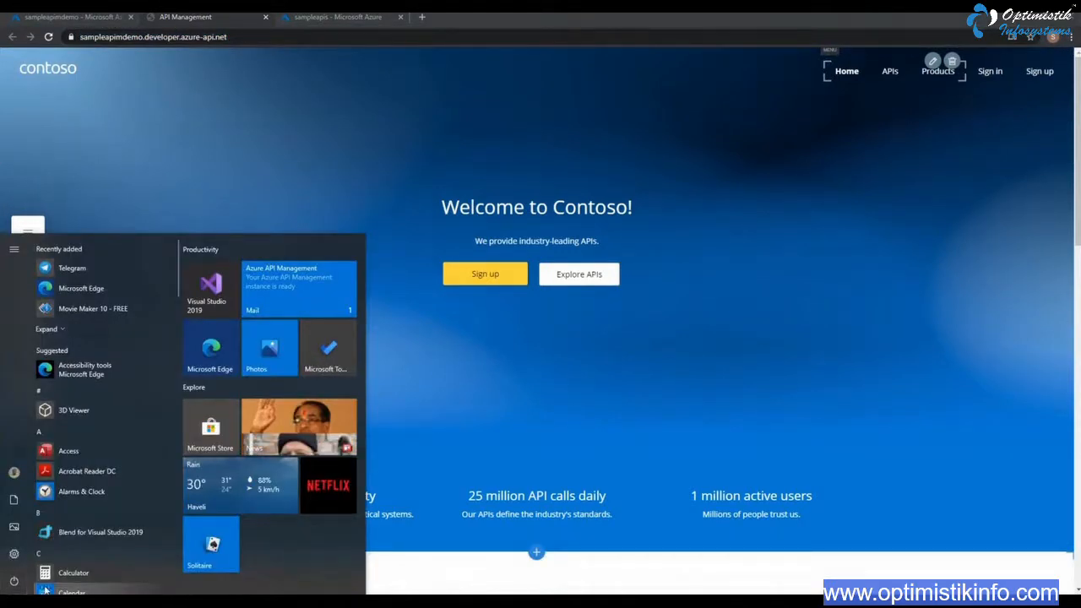
type("fire")
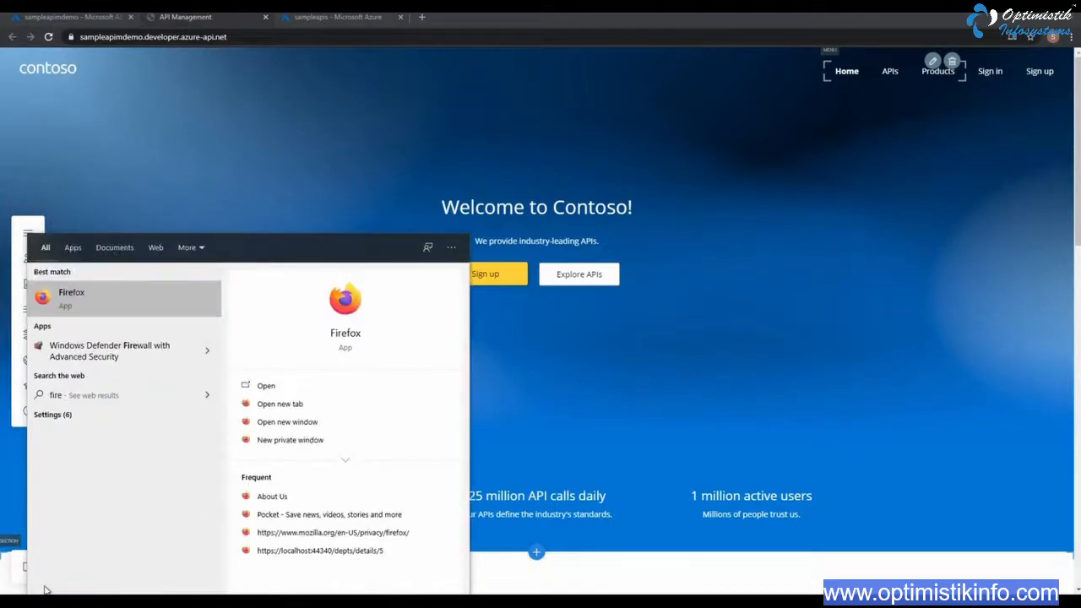
key("Return")
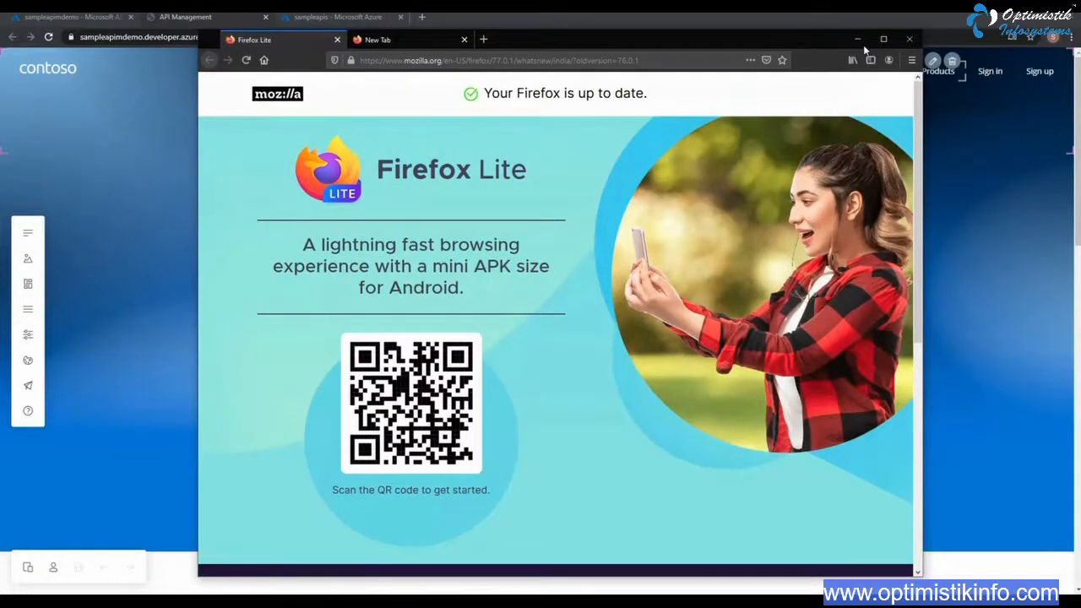
left_click(883, 39)
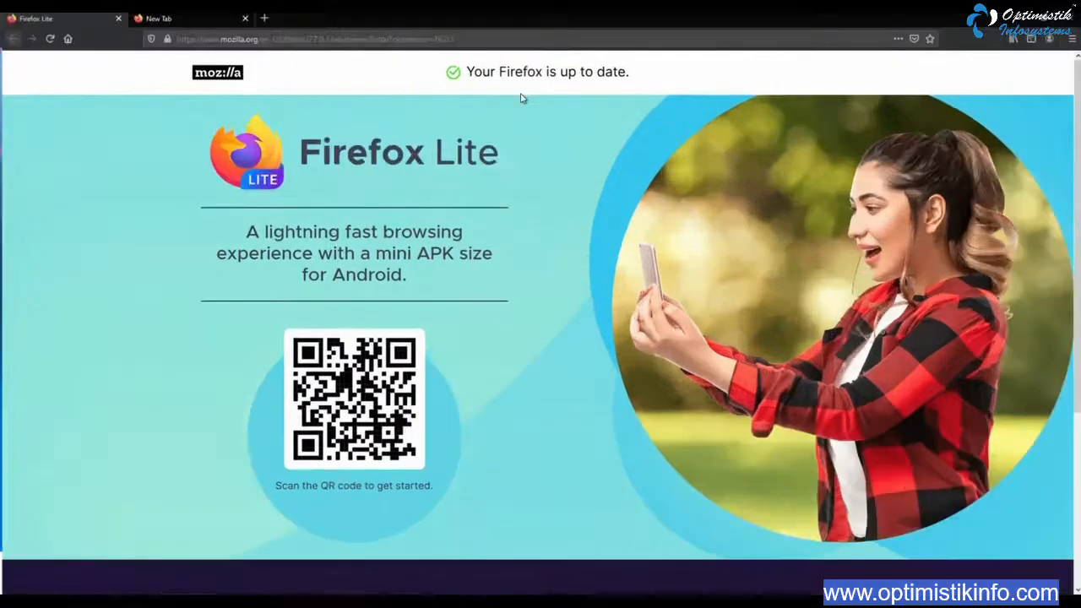
Load the copied developer portal address in Firefox to check visitor access, and return to the portal editor in Chrome
left_click(485, 38)
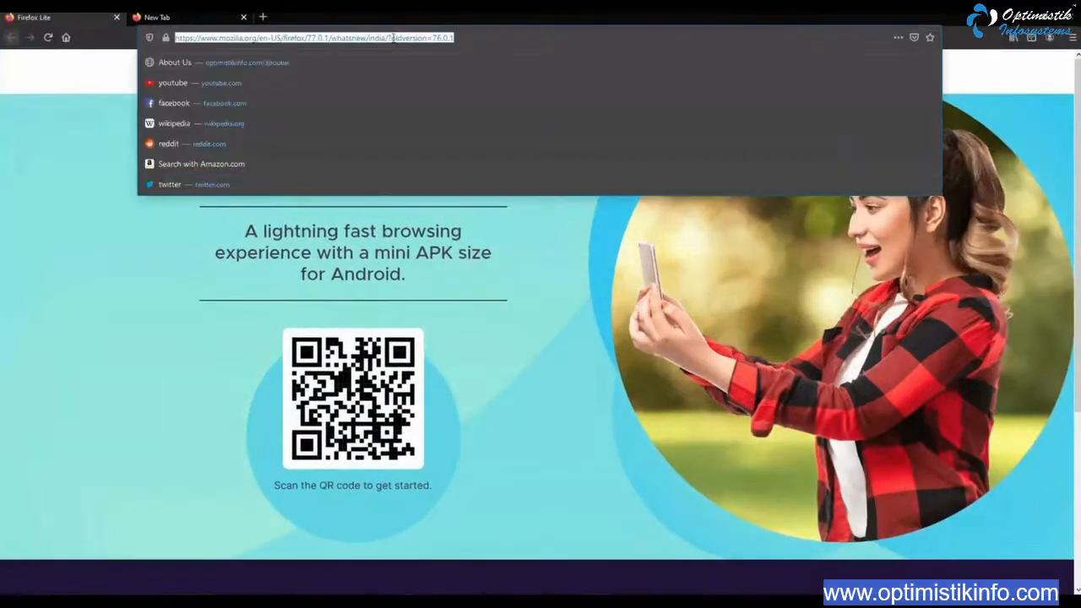
key("ctrl+v")
left_click(485, 59)
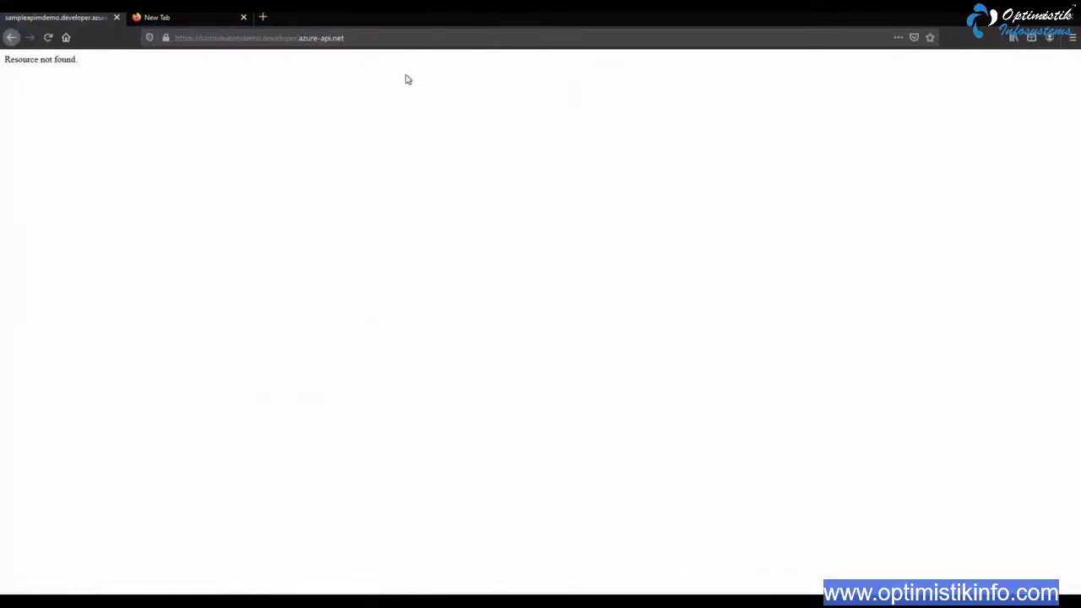
left_click(401, 43)
key("Return")
left_click(243, 17)
key("alt+Tab")
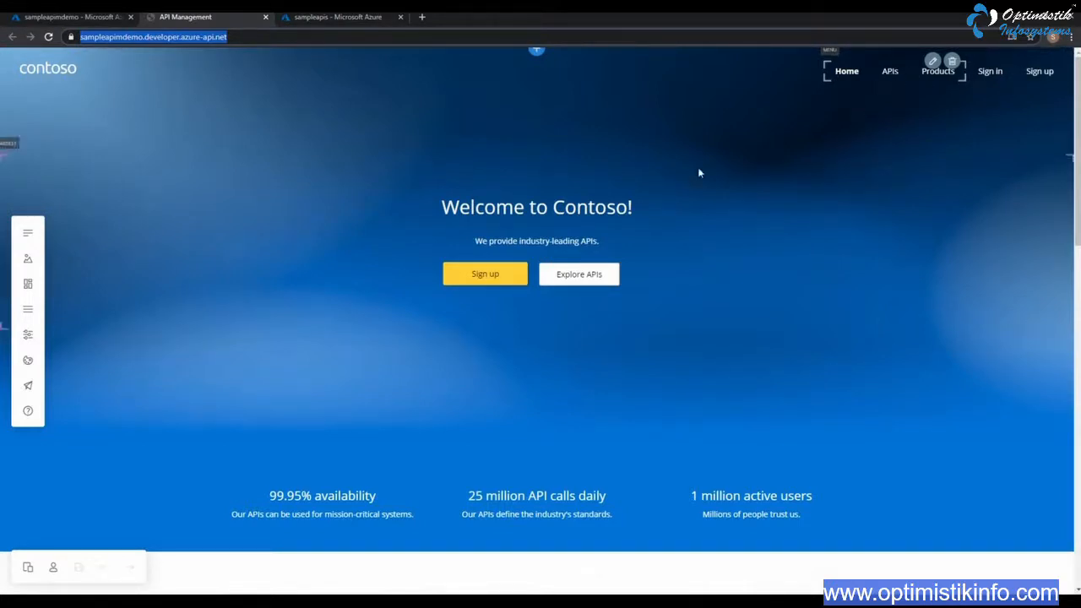
Change the home page's welcome heading to "Welcome to Optimistik Infosystems!"
scroll(667, 232, "down", 10)
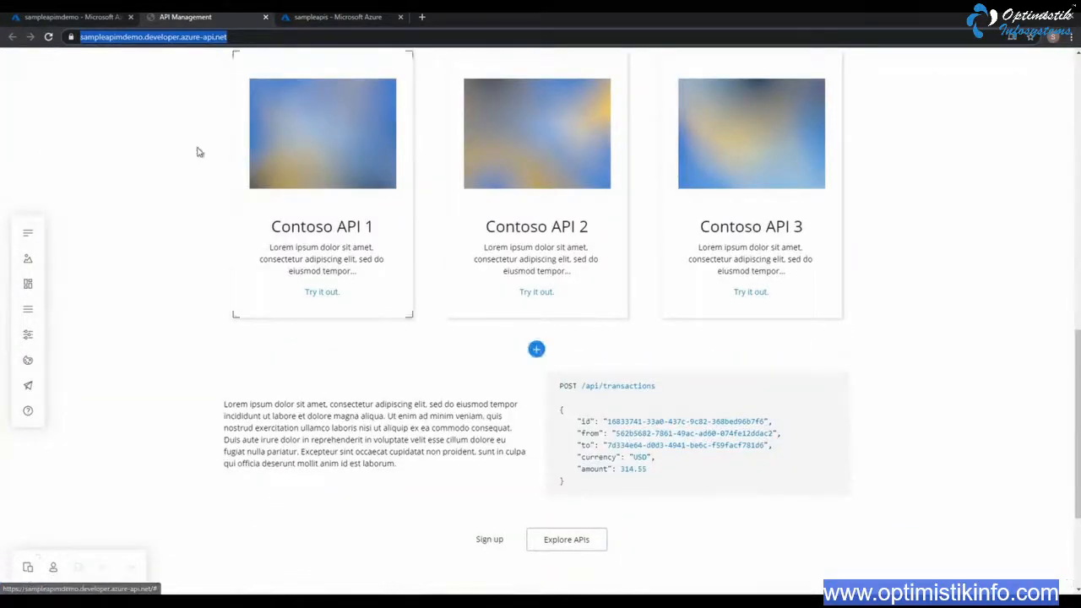
scroll(254, 175, "up", 10)
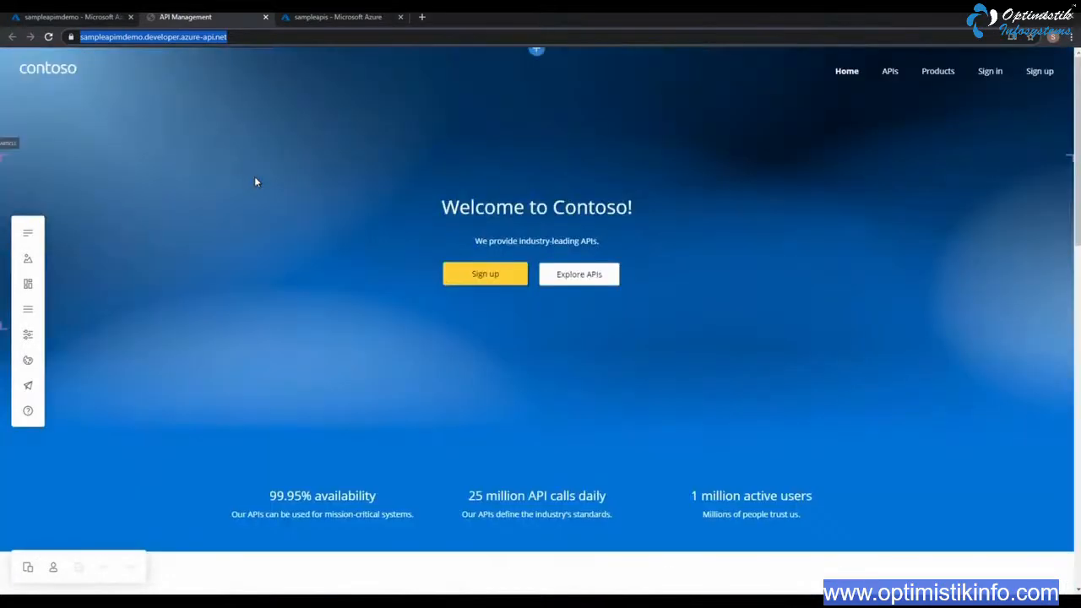
left_click(574, 214)
double_click(592, 210)
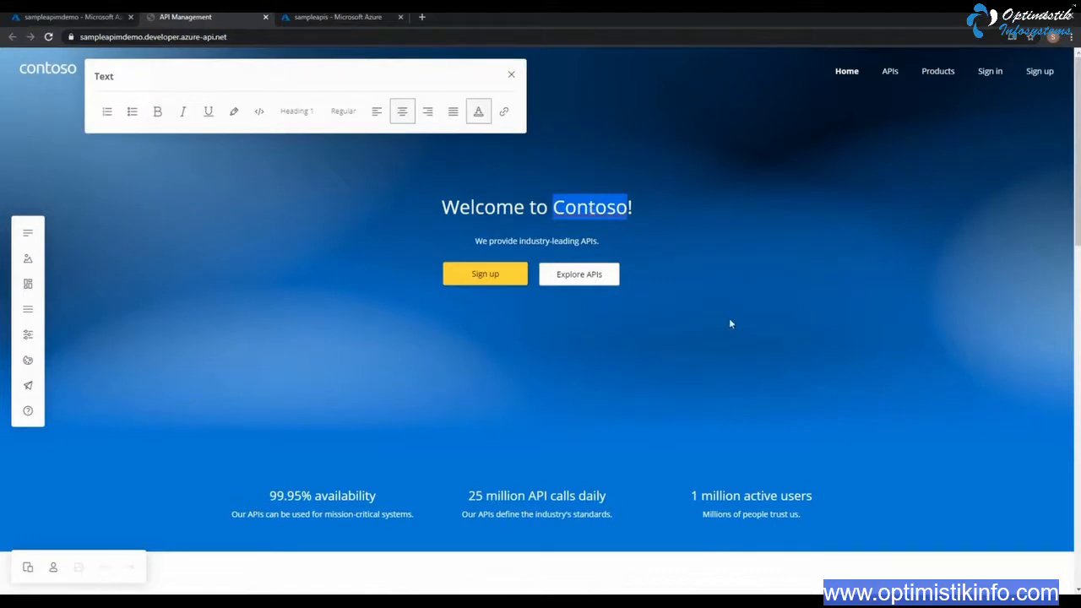
type("OP")
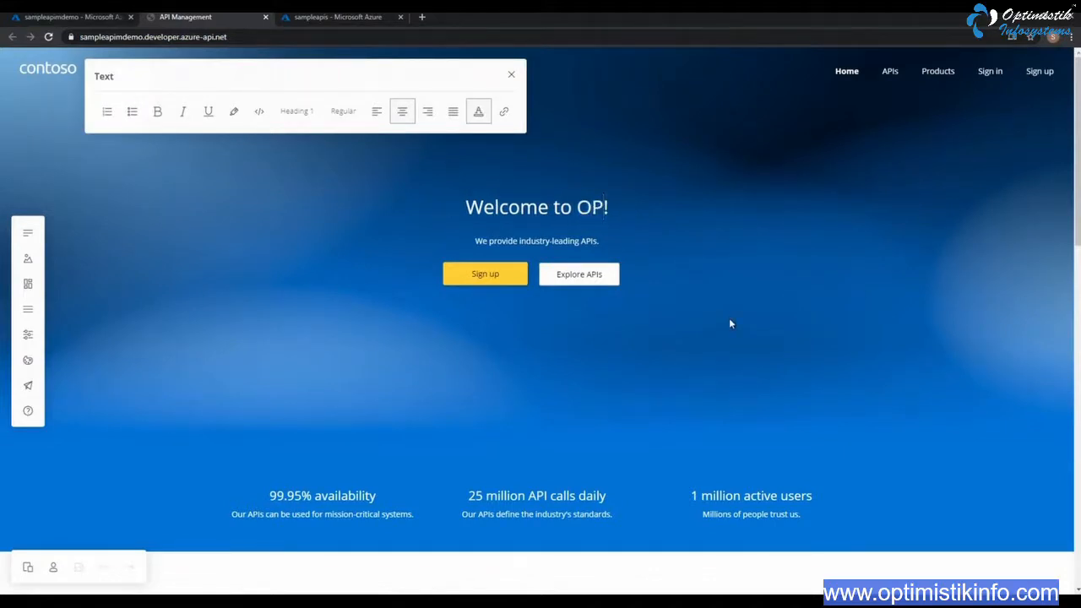
key("BackSpace")
type("ptimistik")
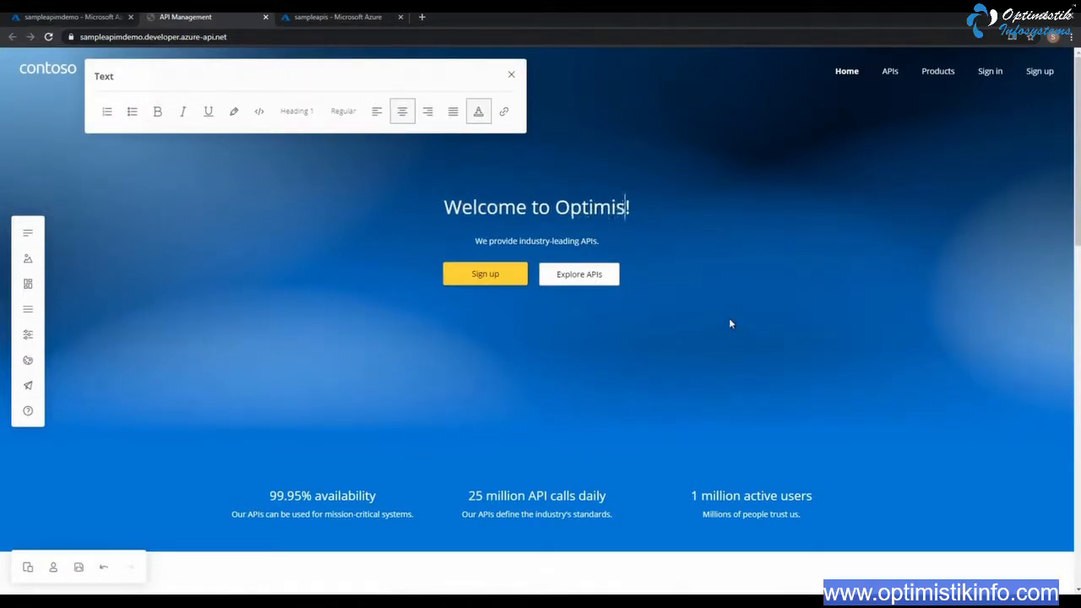
type(" In")
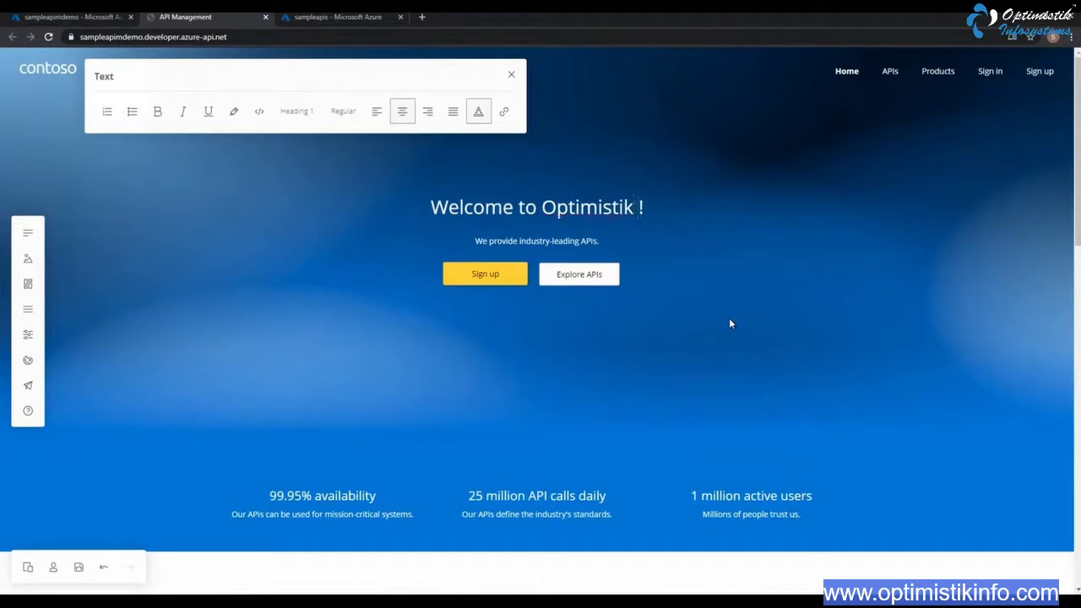
type("fosystems")
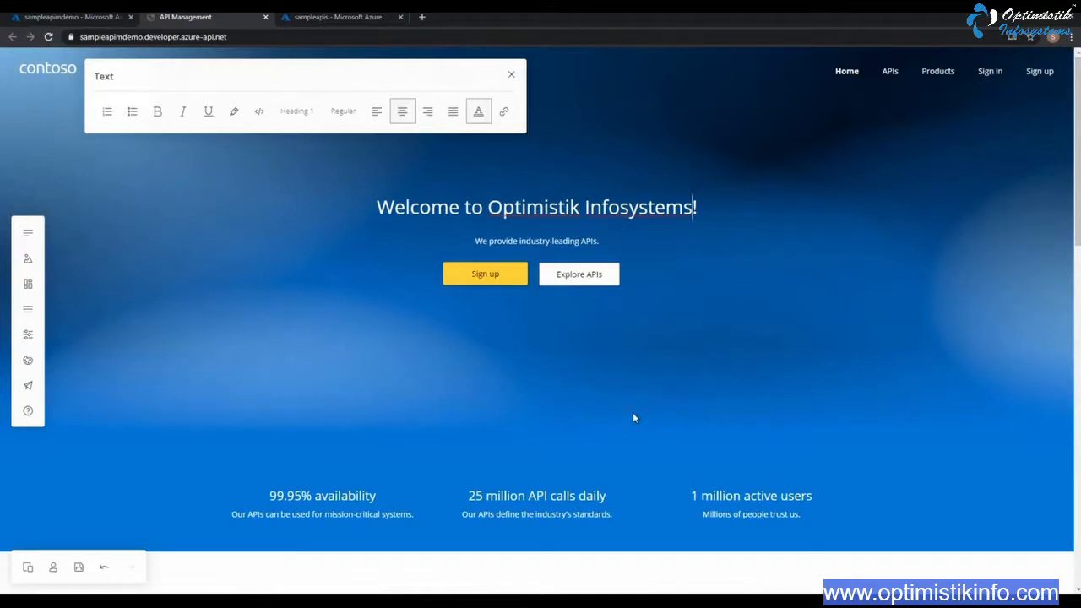
Update the home page statistics to 99.99% availability, 50 million API calls daily and 10 million active users
scroll(625, 414, "down", 1)
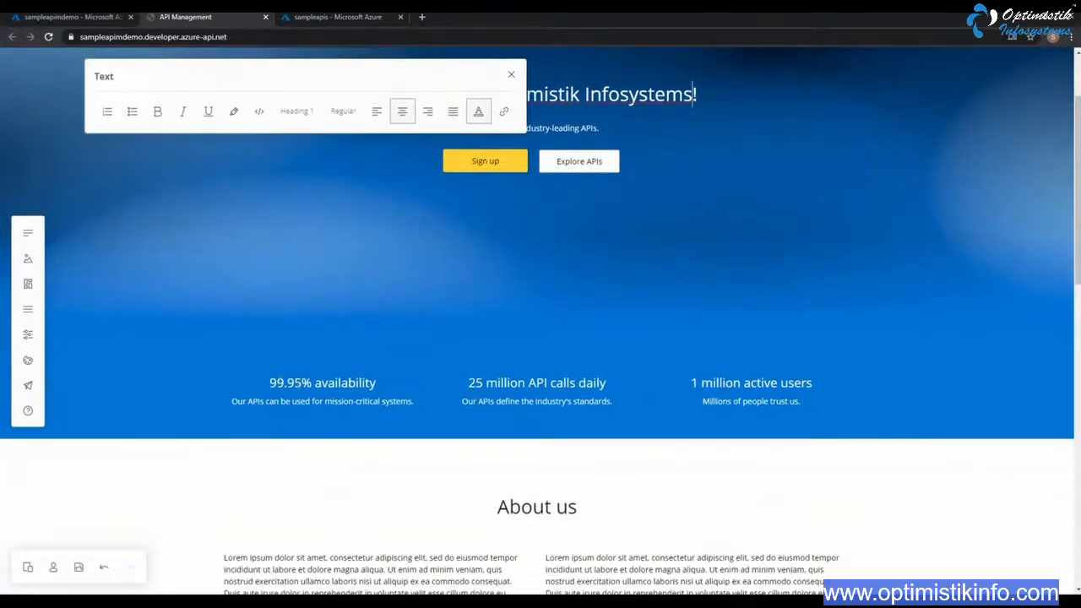
left_click(302, 383)
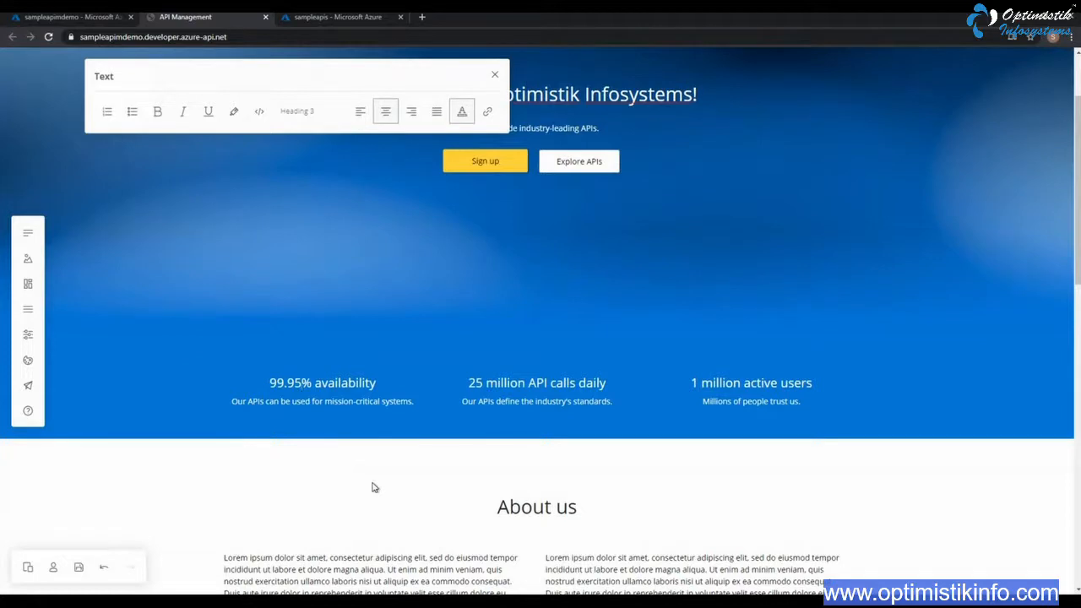
key("BackSpace")
type("9")
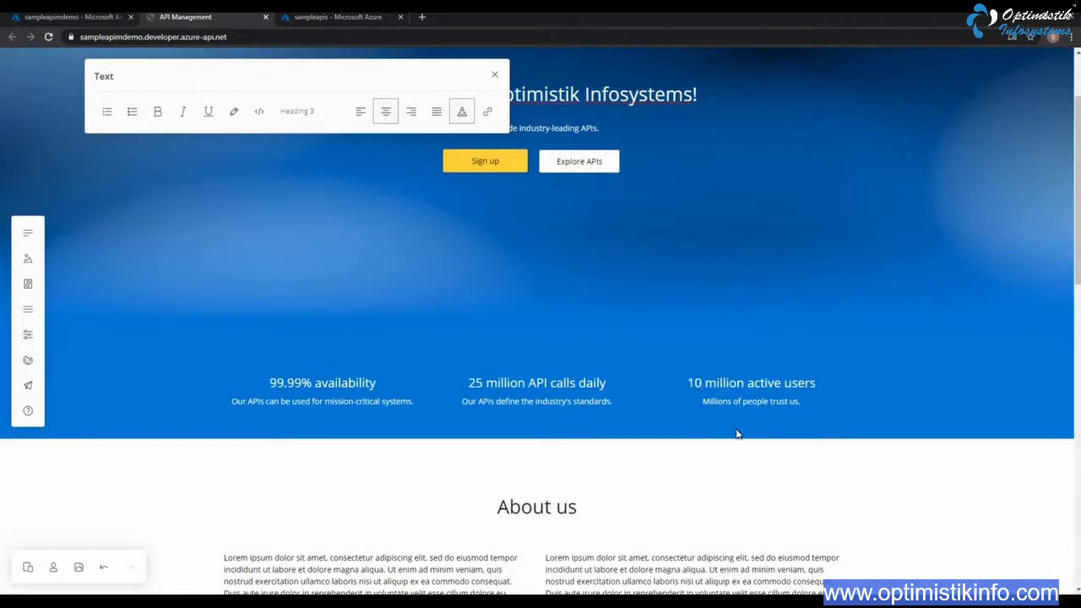
left_click(476, 382)
key("BackSpace")
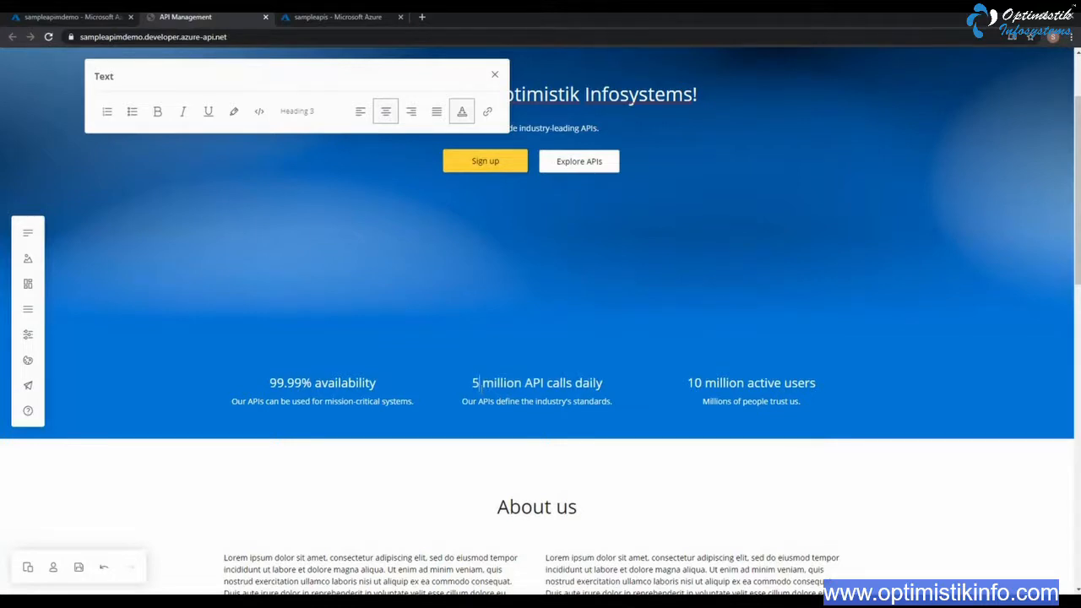
type("0")
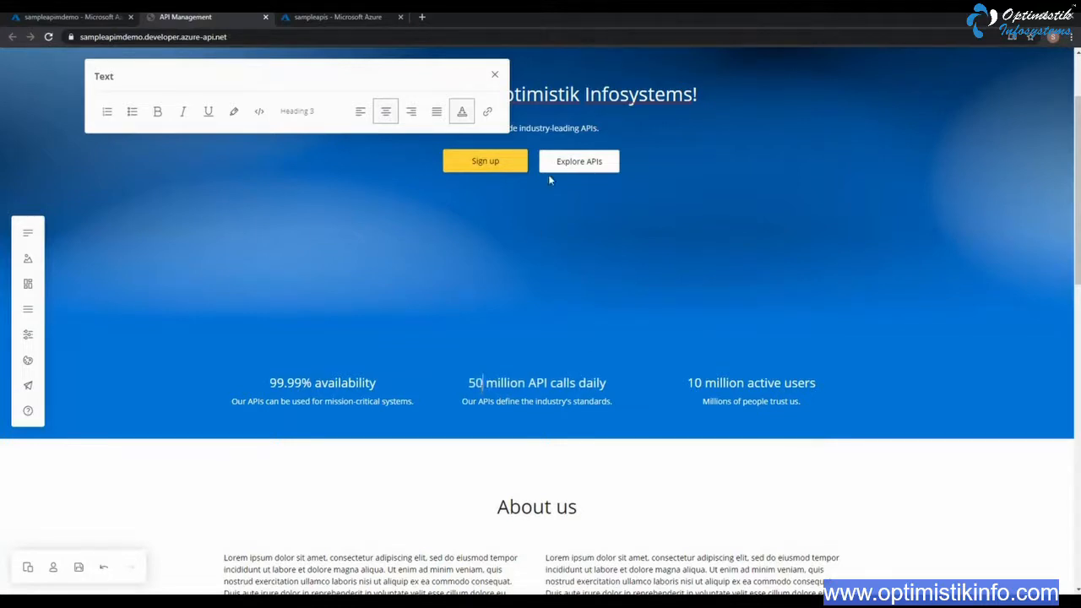
Change the first API card's heading in the Our APIs section to "WeatherForecast API"
scroll(666, 467, "down", 1)
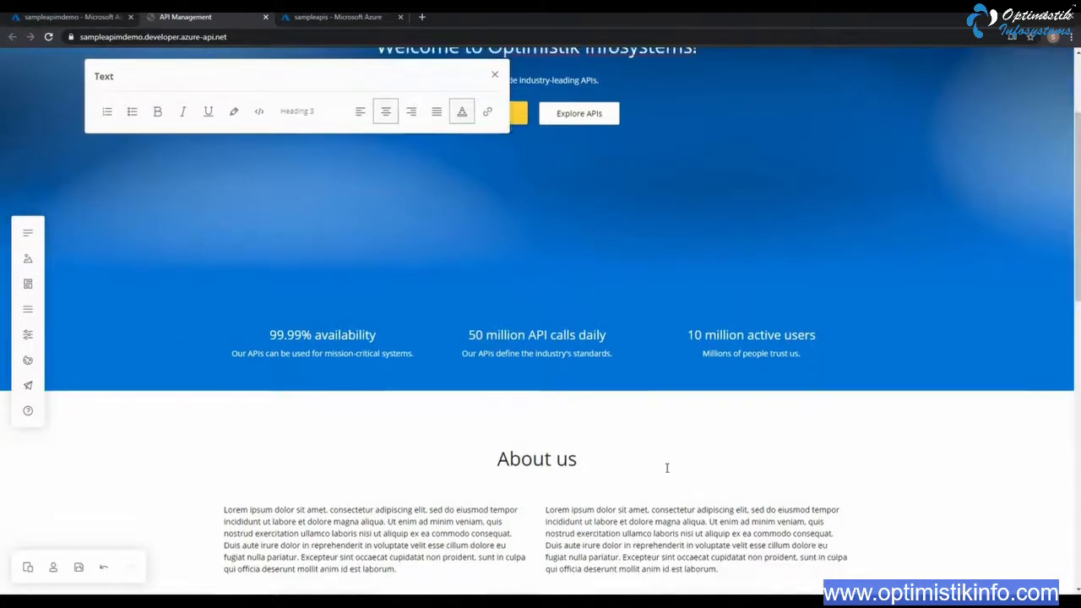
scroll(667, 467, "down", 5)
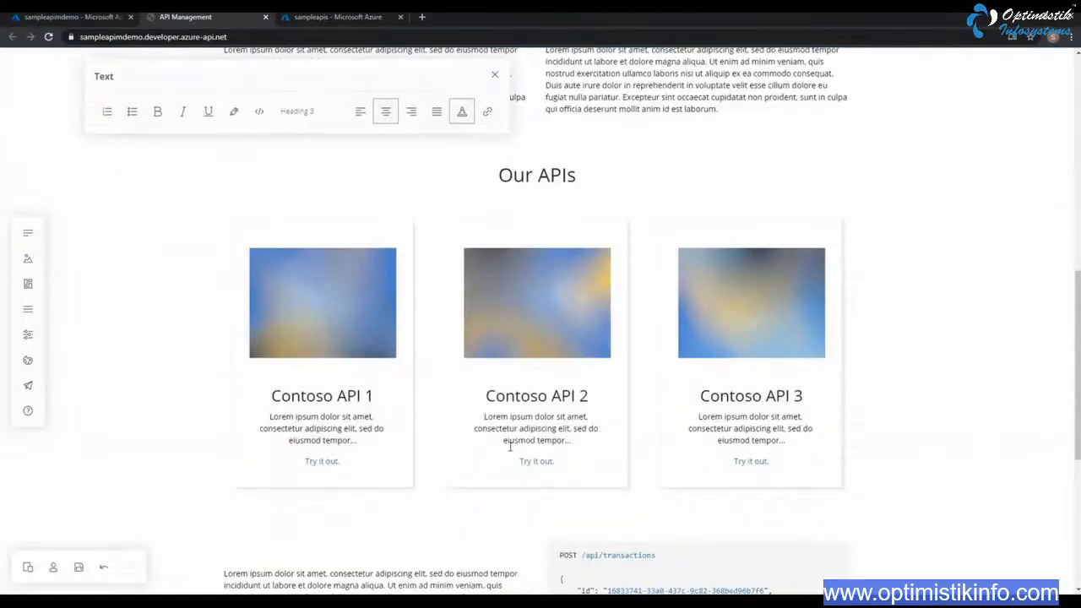
left_click(277, 396)
left_click_drag(271, 395, 379, 403)
left_click(377, 399)
left_click(376, 398)
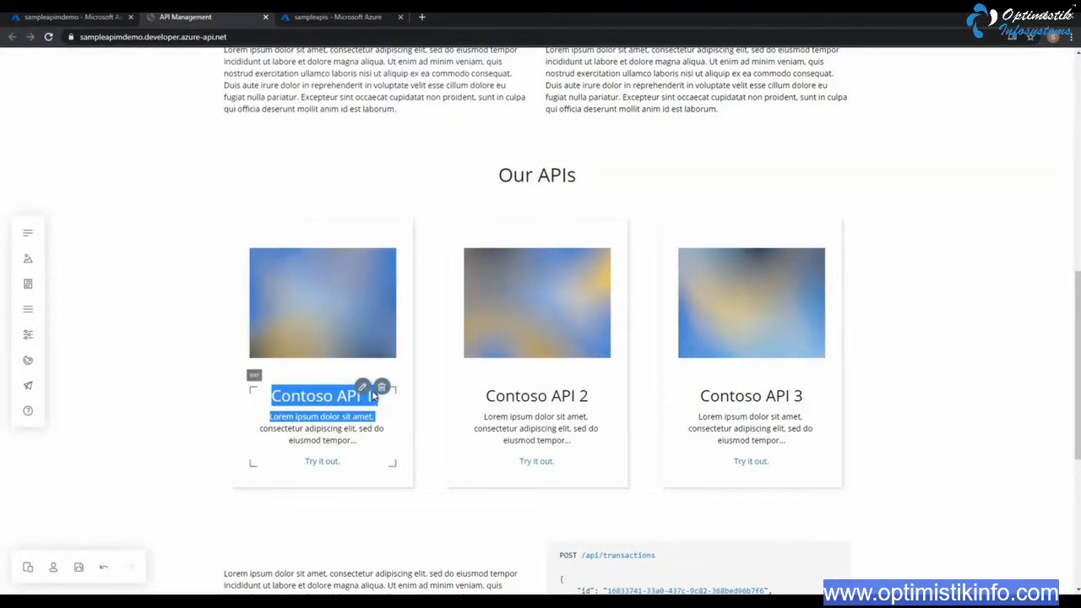
left_click(375, 398)
left_click(376, 398)
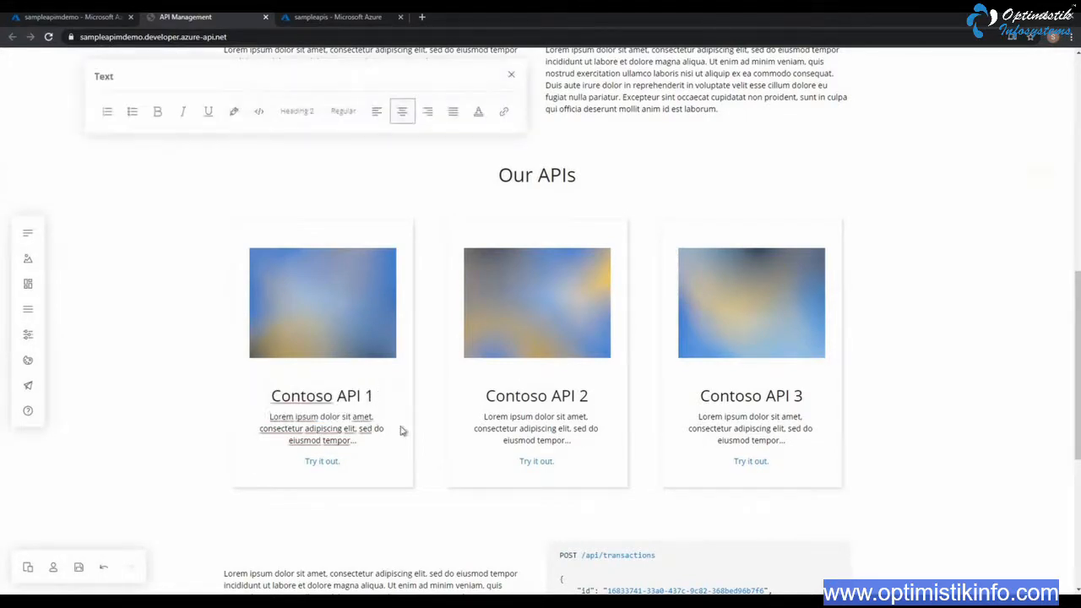
key("BackSpace")
key("BackSpace")
key("BackSpace")
key("BackSpace")
key("BackSpace")
key("BackSpace")
key("BackSpace")
key("BackSpace")
key("BackSpace")
key("BackSpace")
key("BackSpace")
key("BackSpace")
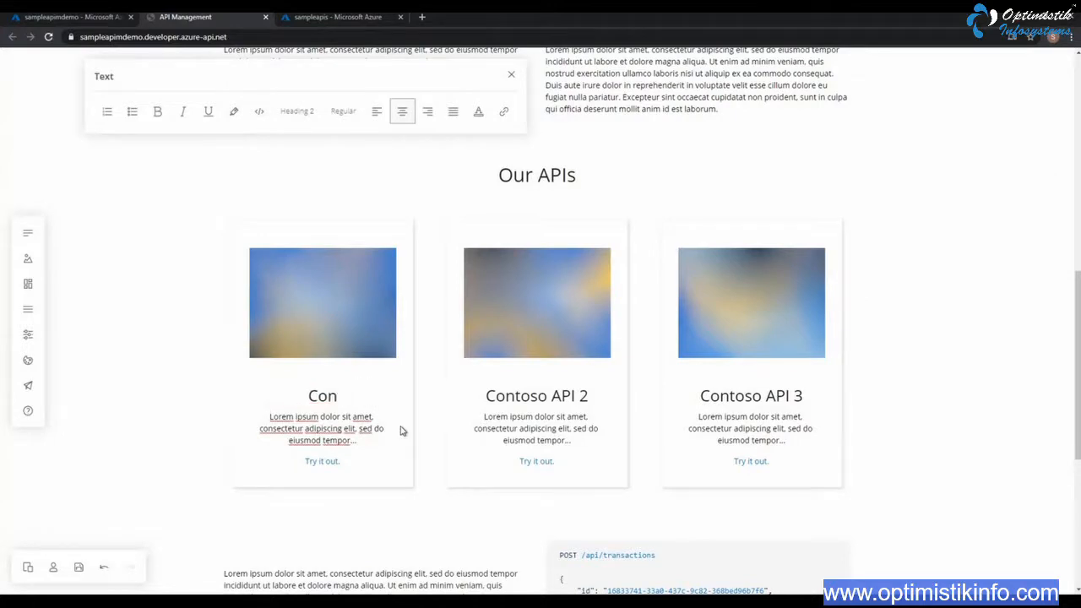
type("Weatherf")
key("BackSpace")
type("Fore")
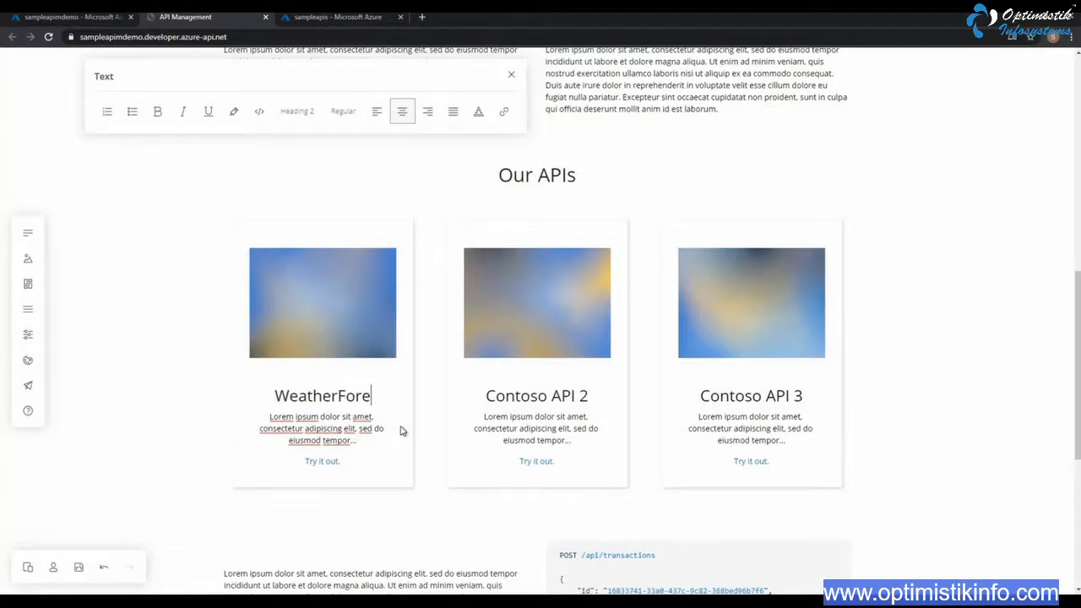
type("cast API")
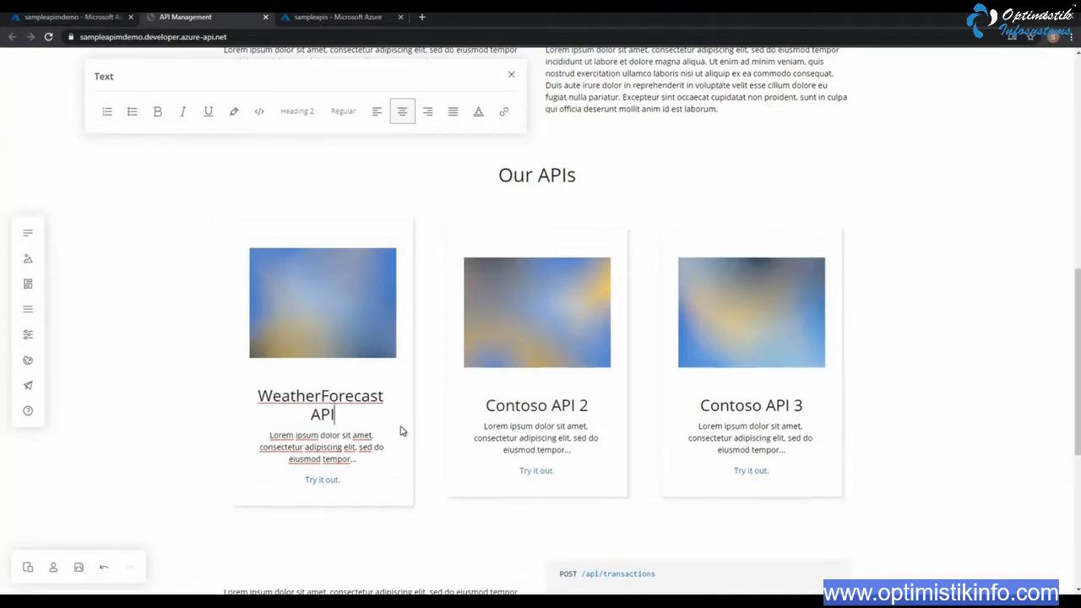
Examine the description and "Try it out" link on the WeatherForecast API card, and close the text editing options
left_click(306, 440)
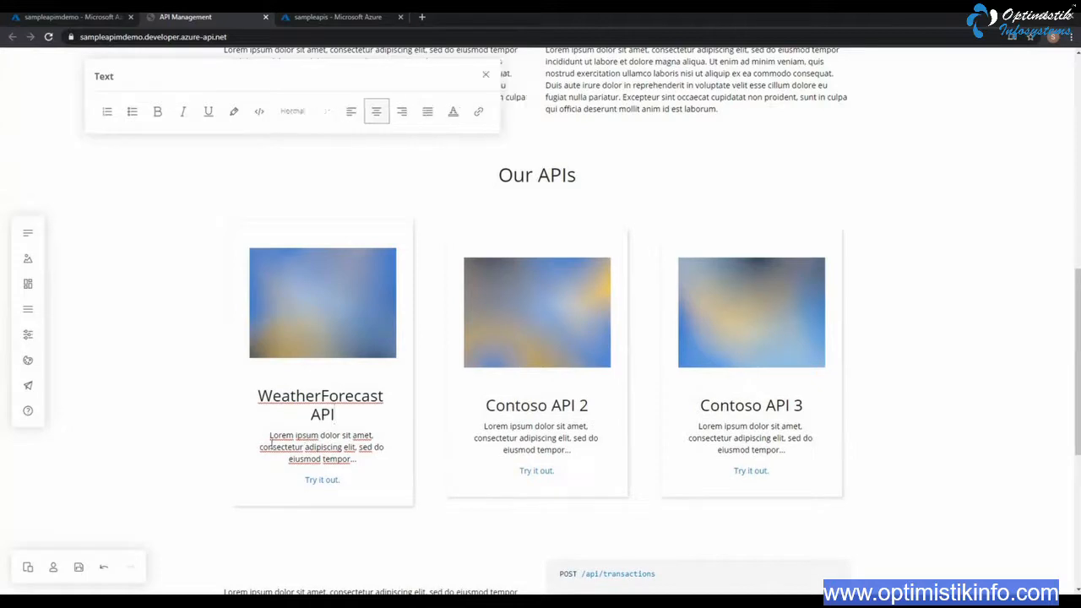
left_click_drag(268, 433, 376, 460)
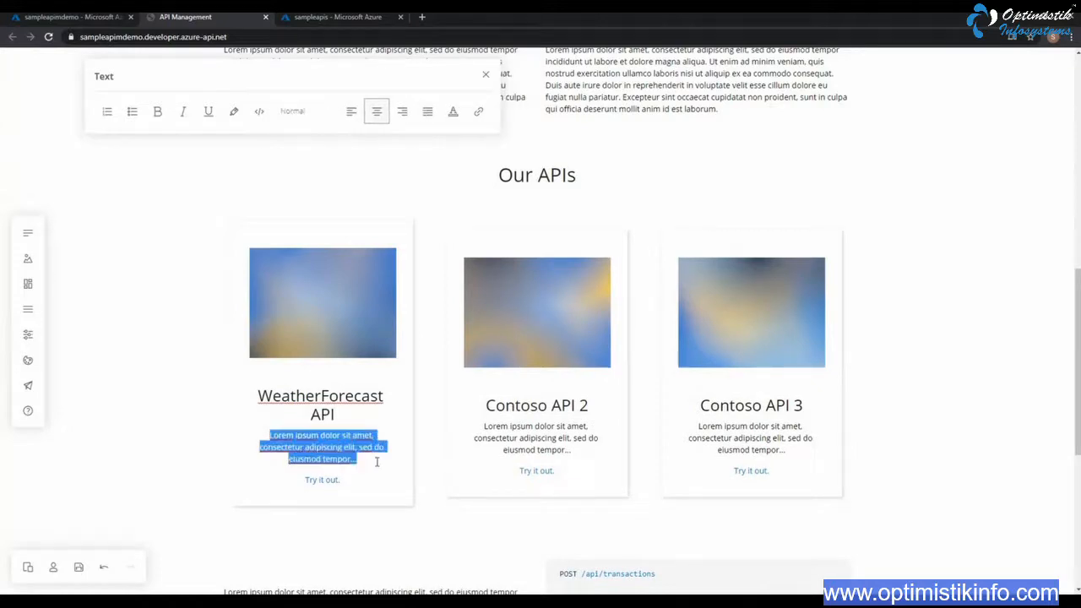
left_click(318, 479)
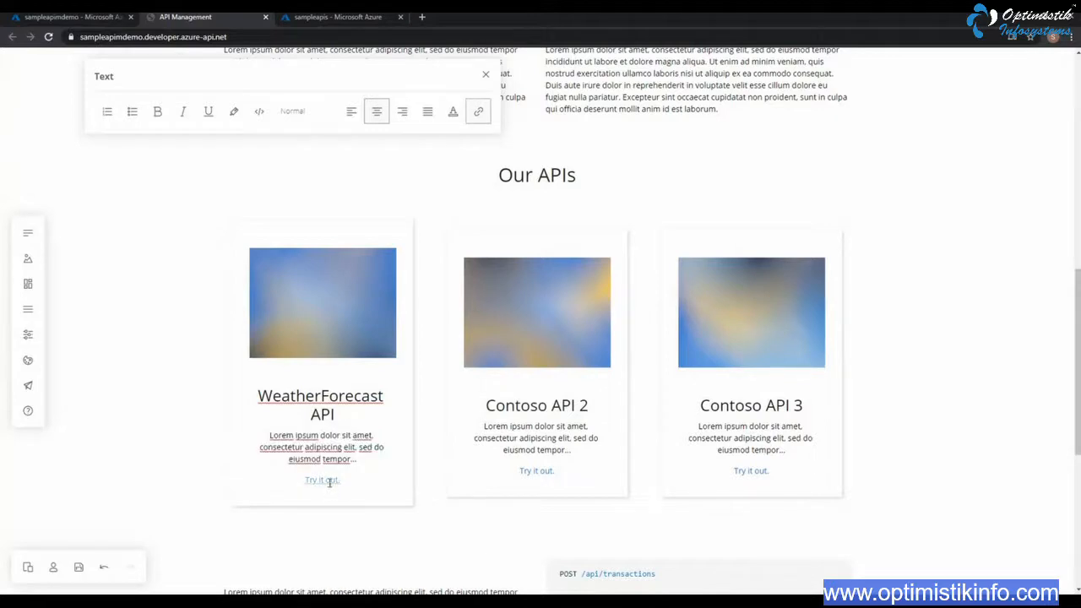
right_click(328, 482)
left_click(322, 481)
scroll(397, 459, "down", 1)
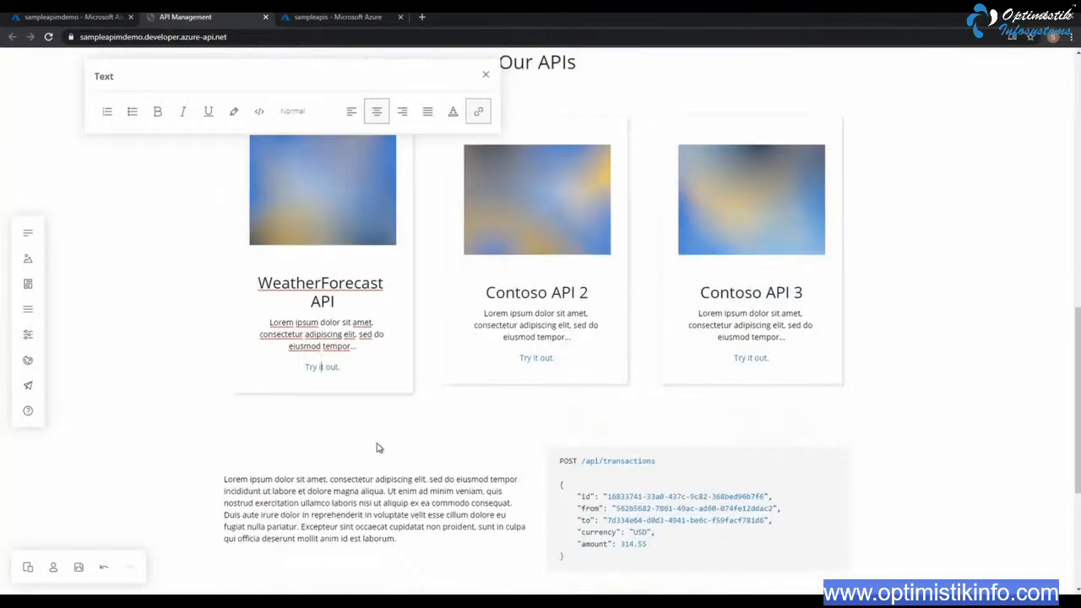
scroll(361, 429, "up", 1)
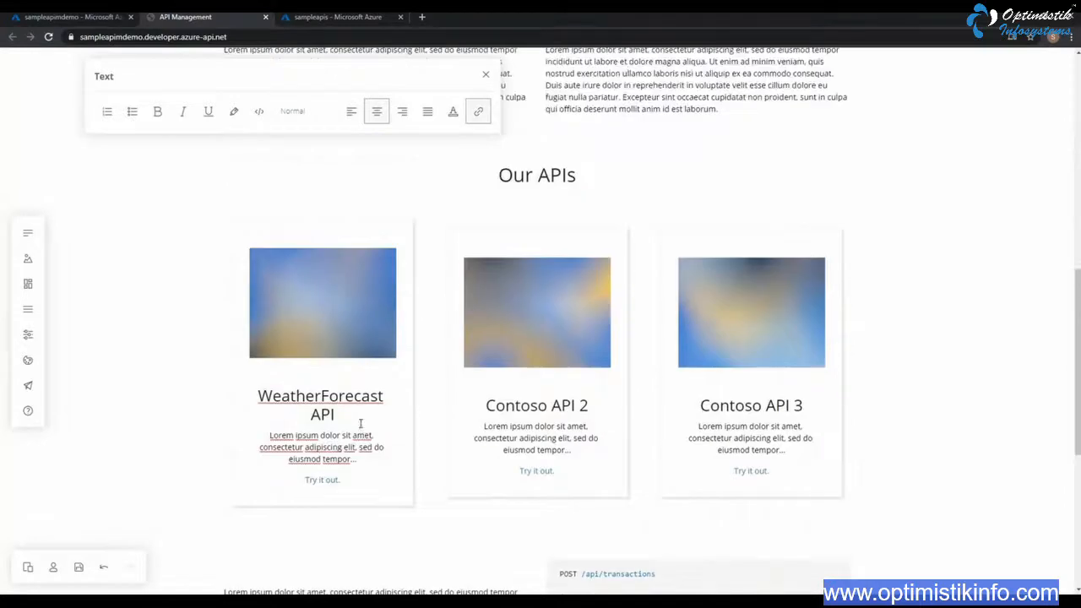
left_click(326, 479)
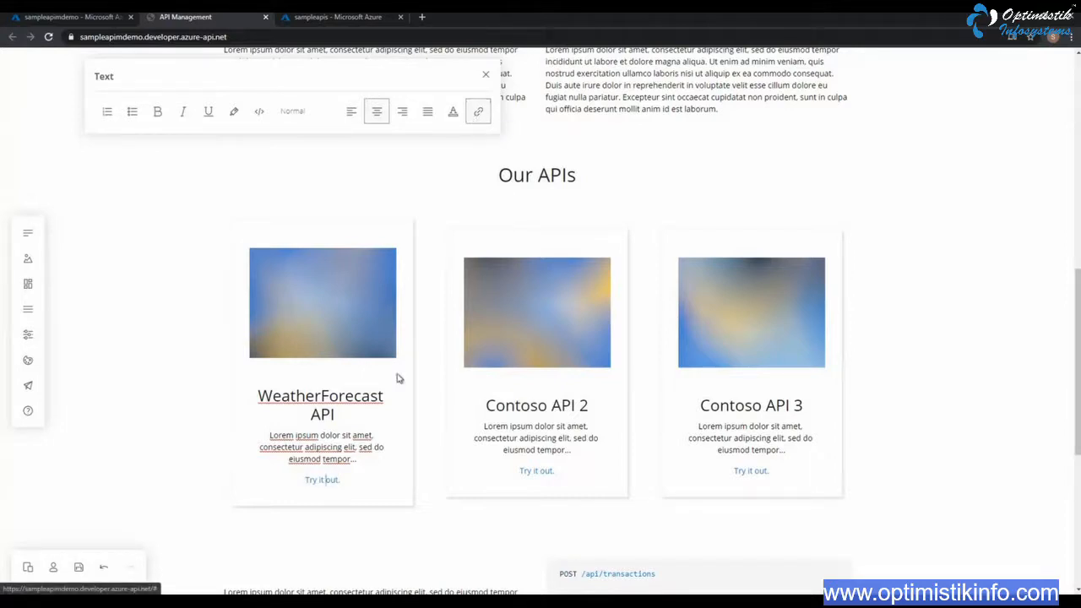
left_click(487, 77)
scroll(439, 376, "up", 7)
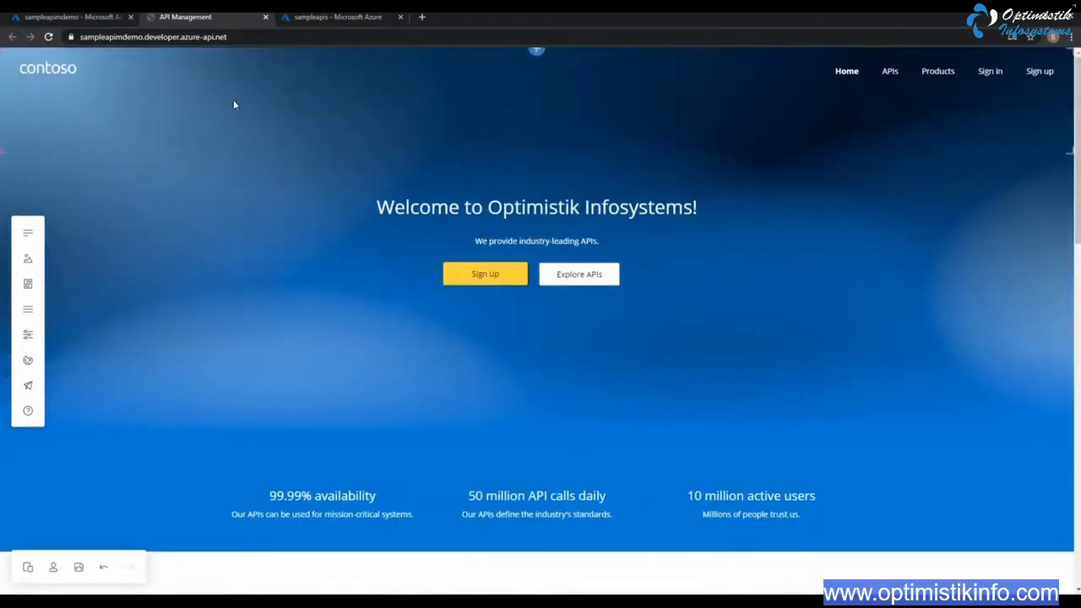
Close the portal editor, reopen it from the sampleapimdemo service to check the saved home page edits, and close it again
left_click(265, 17)
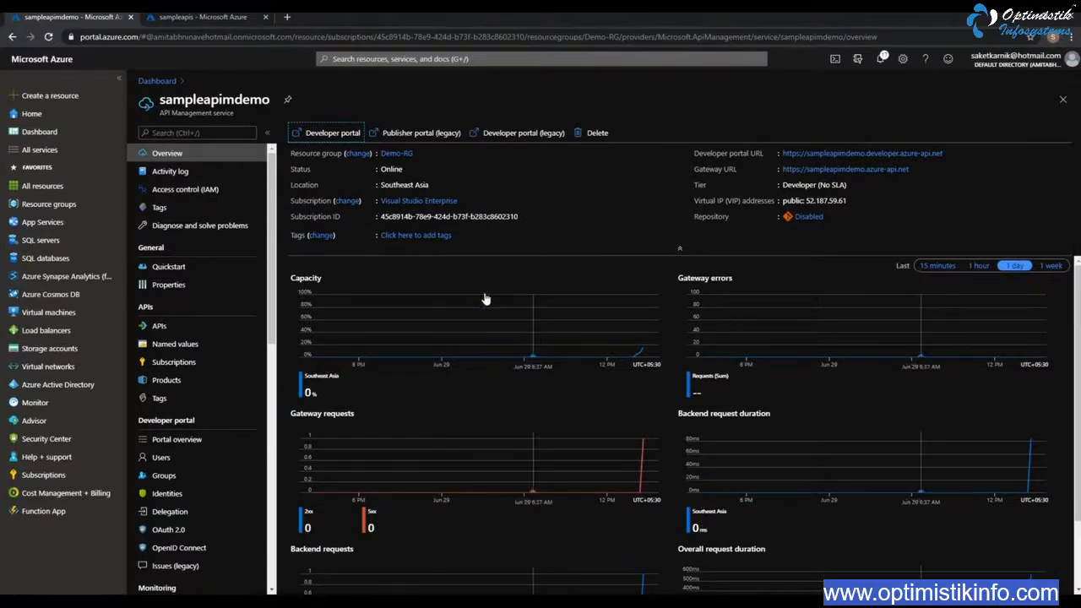
left_click(321, 137)
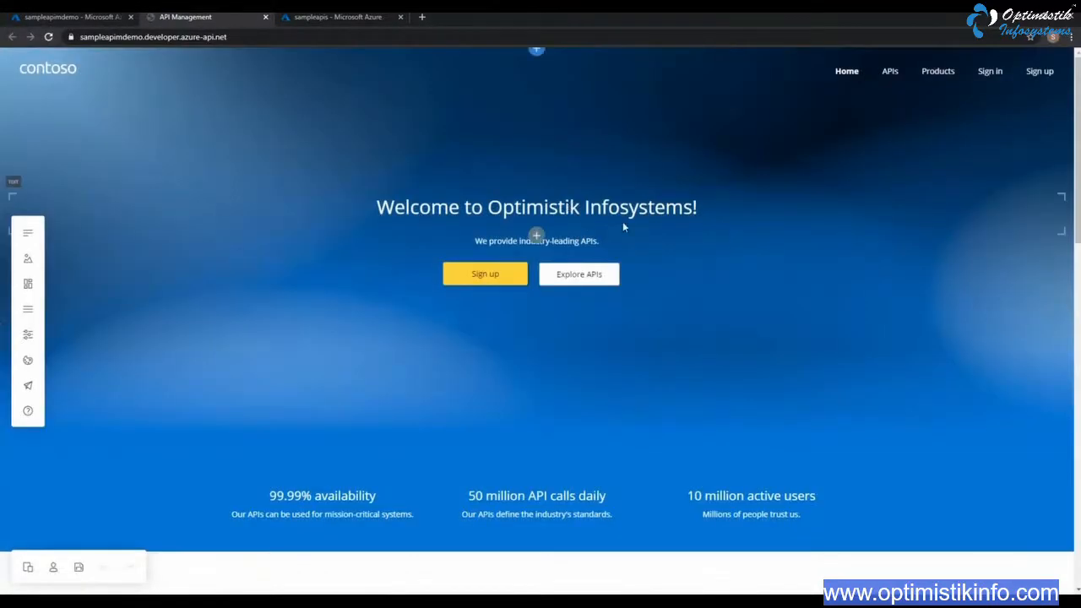
left_click(265, 17)
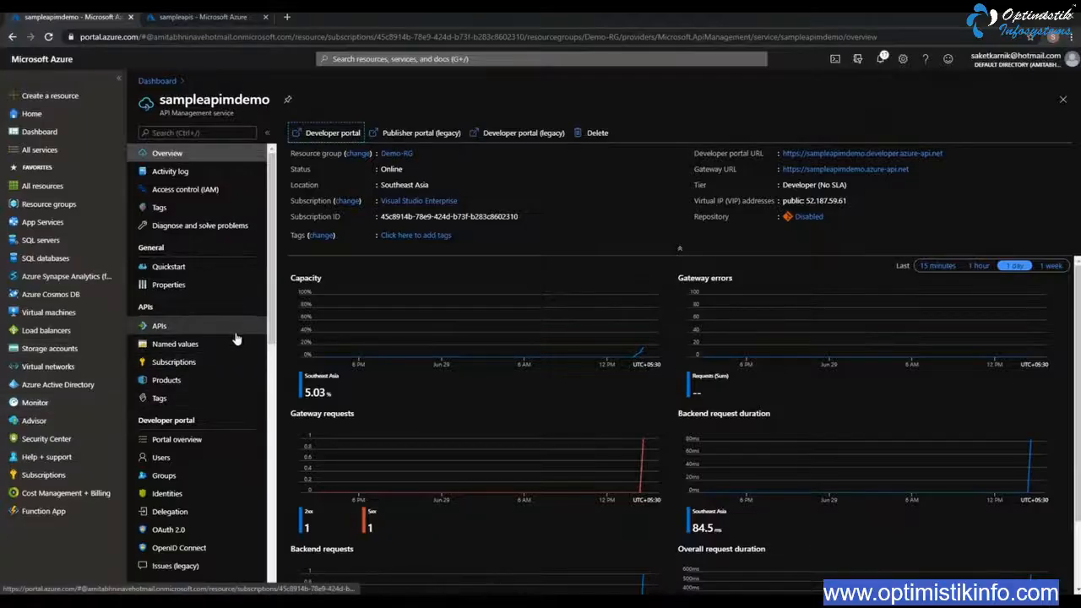
Publish the developer portal from sampleapimdemo's portal overview and confirm the publication
left_click(188, 440)
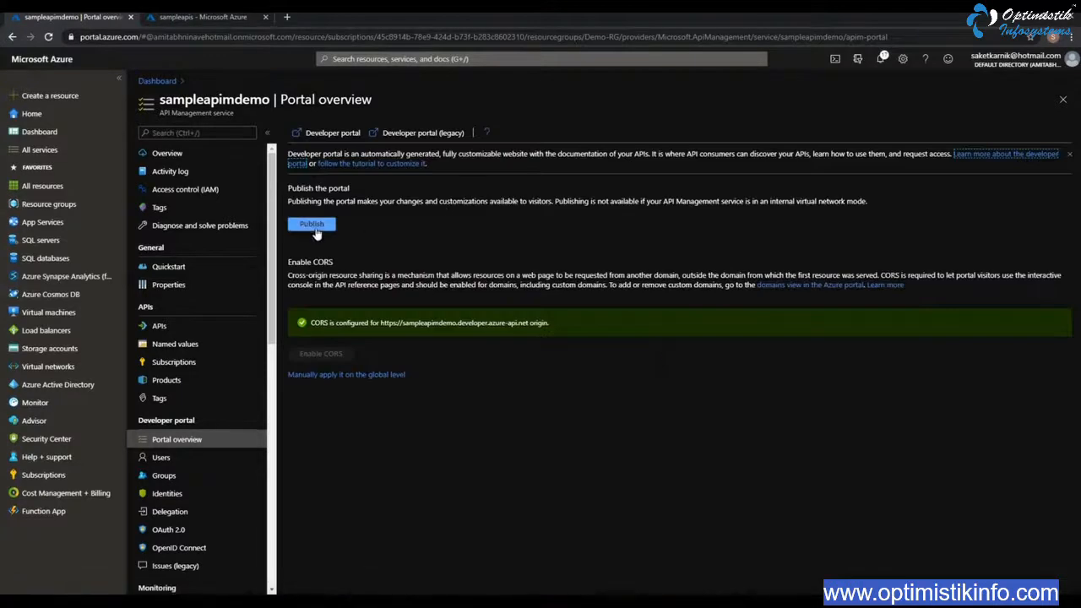
left_click(312, 224)
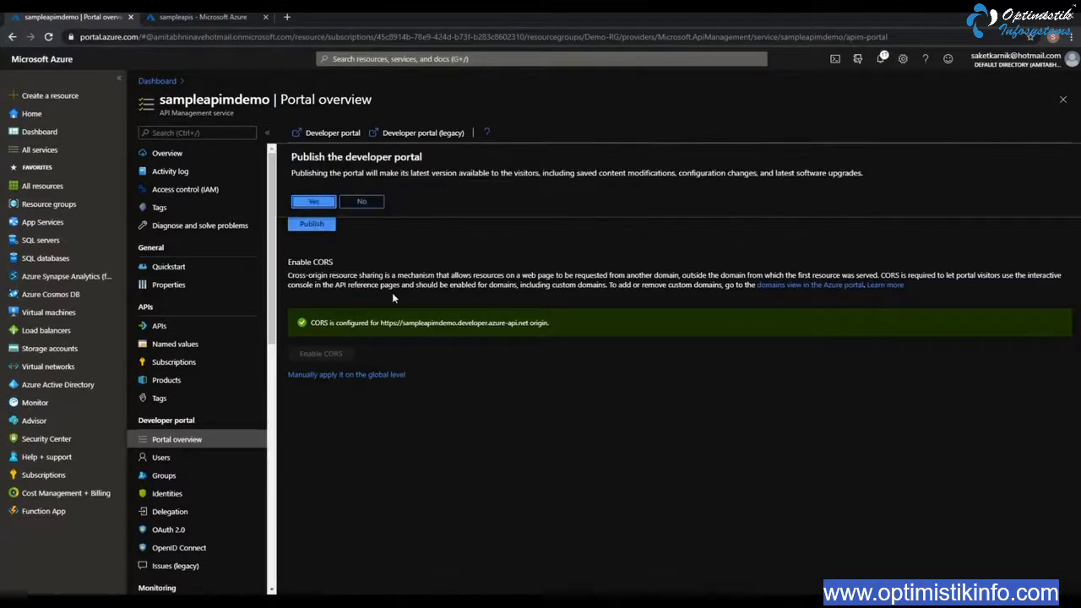
left_click(314, 202)
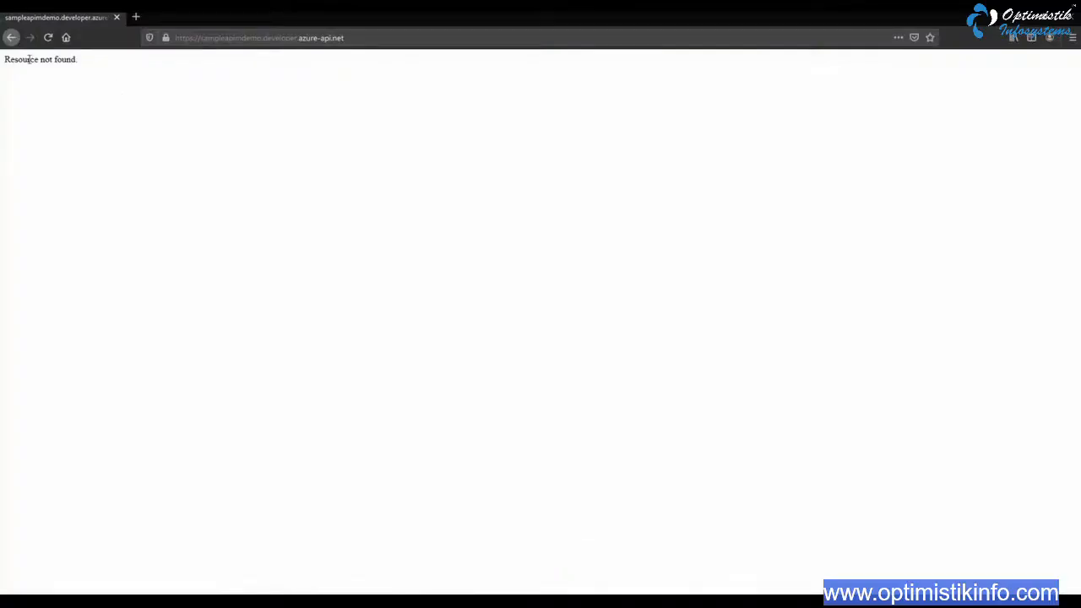
Switch to Firefox, reload the developer portal address until the site loads, and look over the published home page
left_click(52, 42)
left_click(48, 37)
left_click(459, 40)
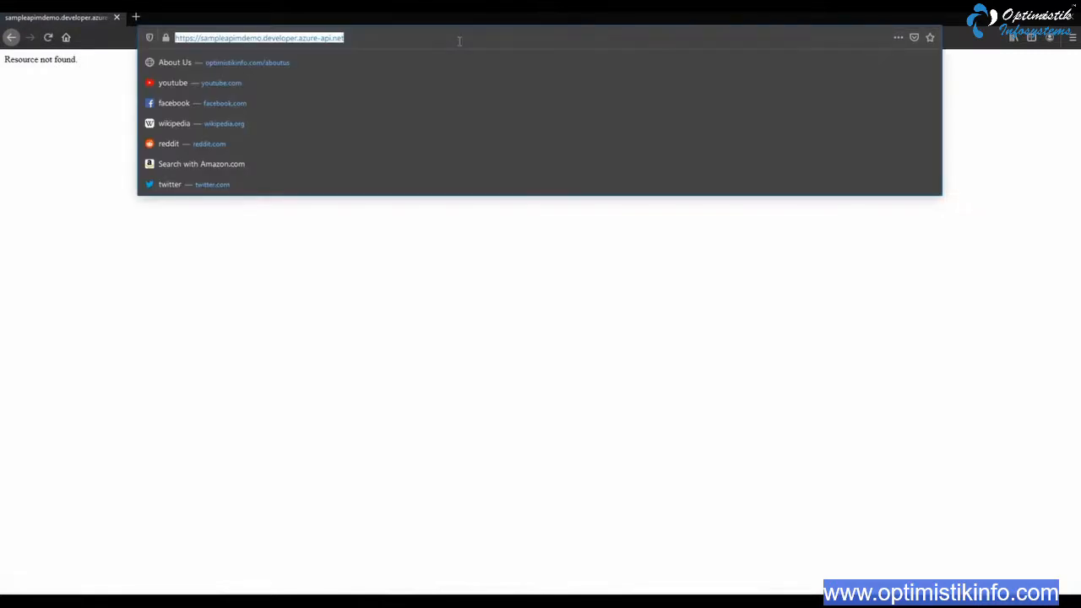
key("Return")
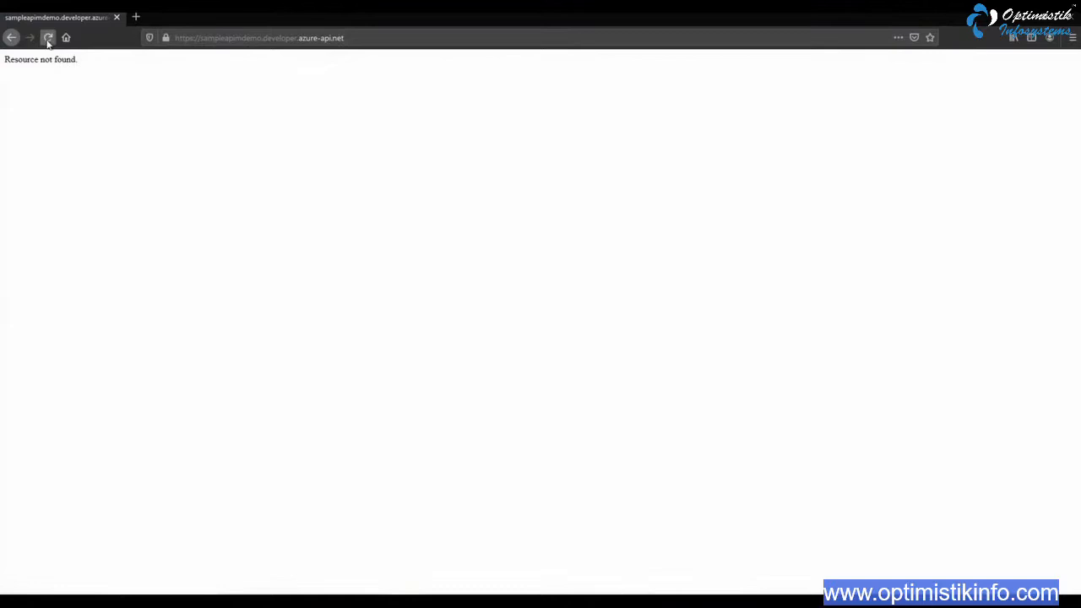
left_click(48, 37)
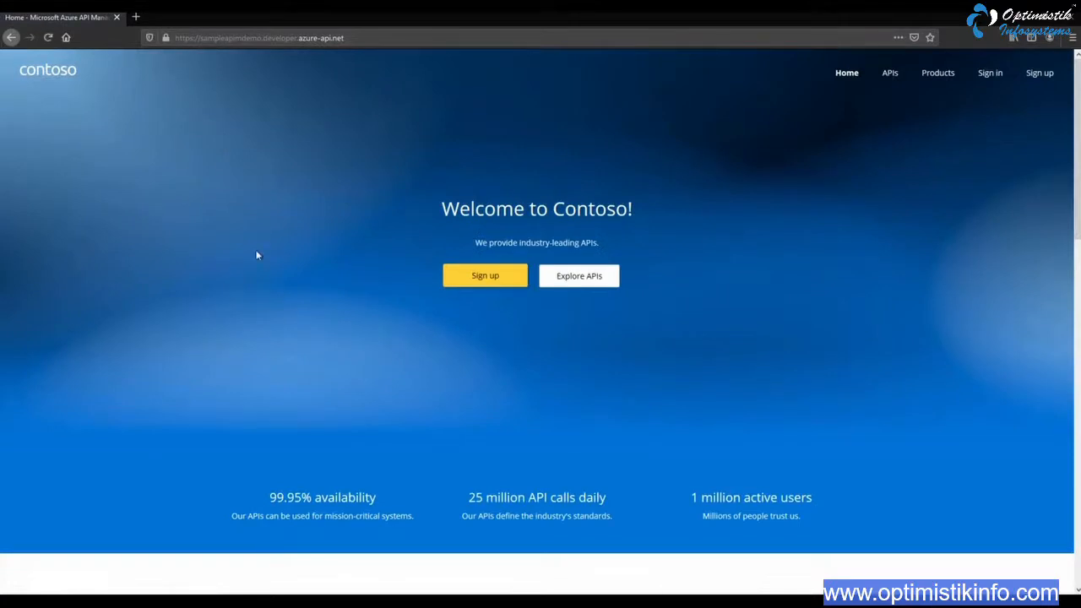
scroll(656, 363, "down", 3)
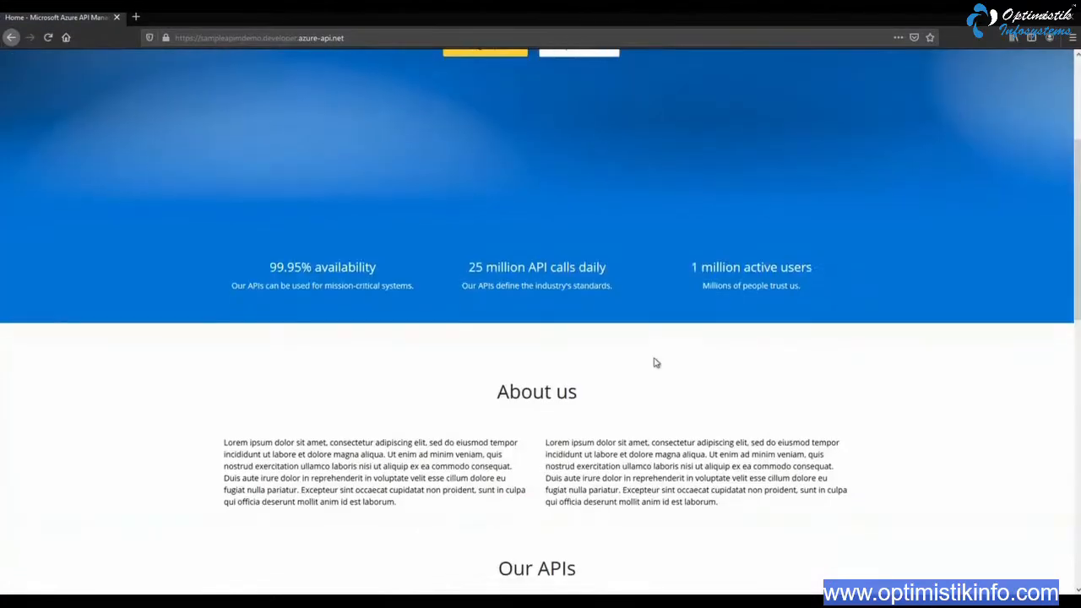
scroll(656, 363, "up", 3)
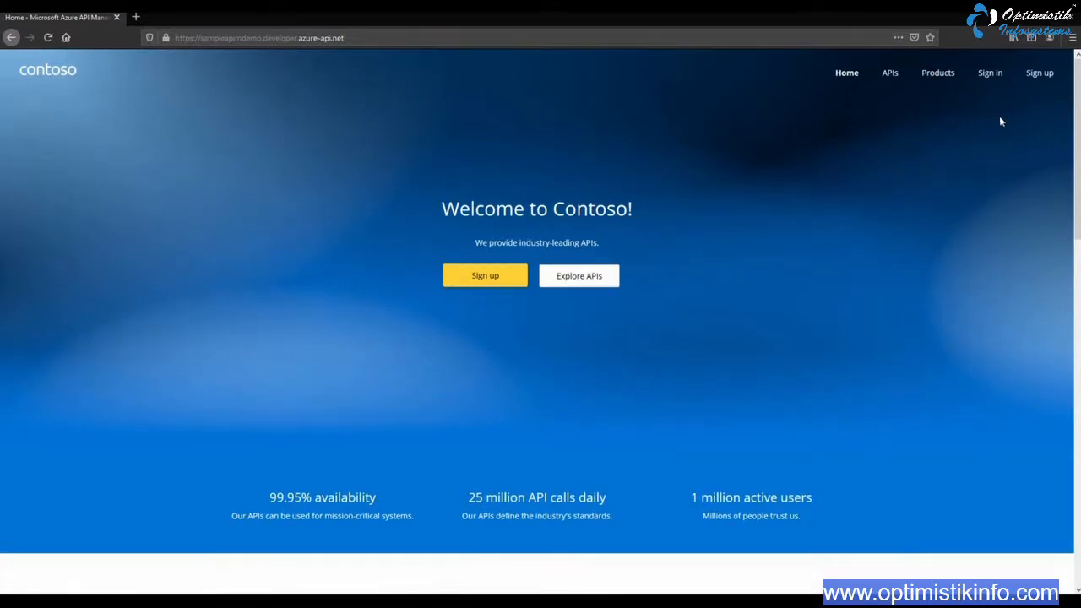
Open the developer portal's sign-up page and enter the new account's email address
left_click(1039, 80)
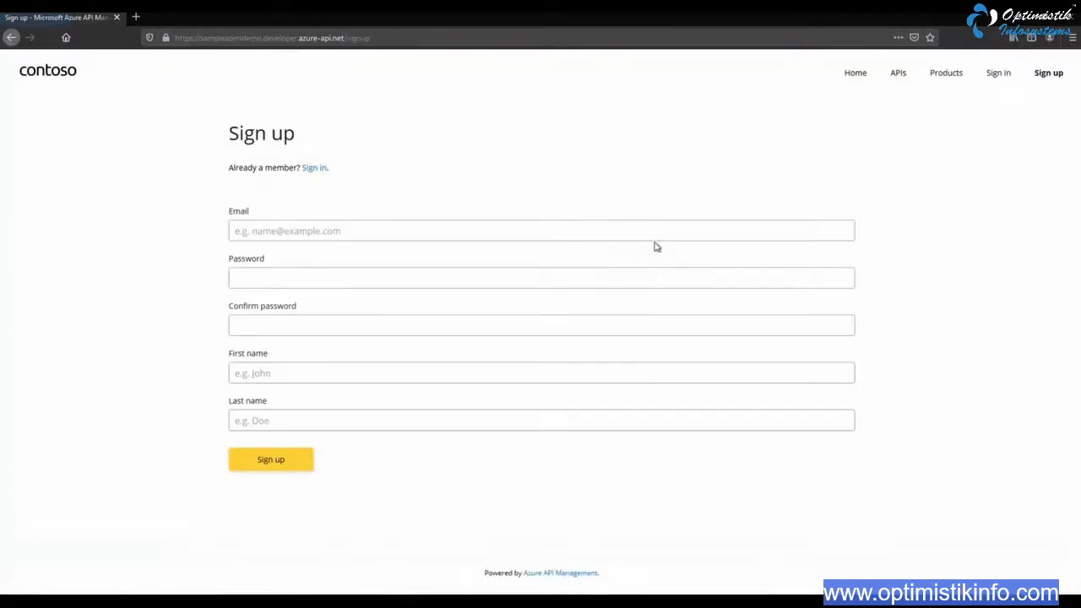
left_click(352, 231)
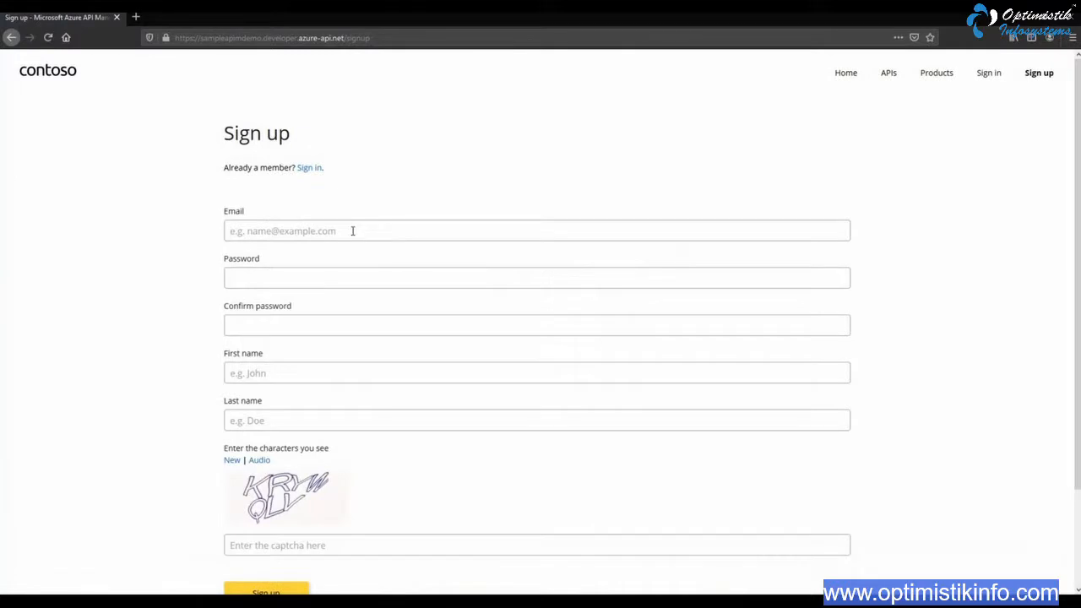
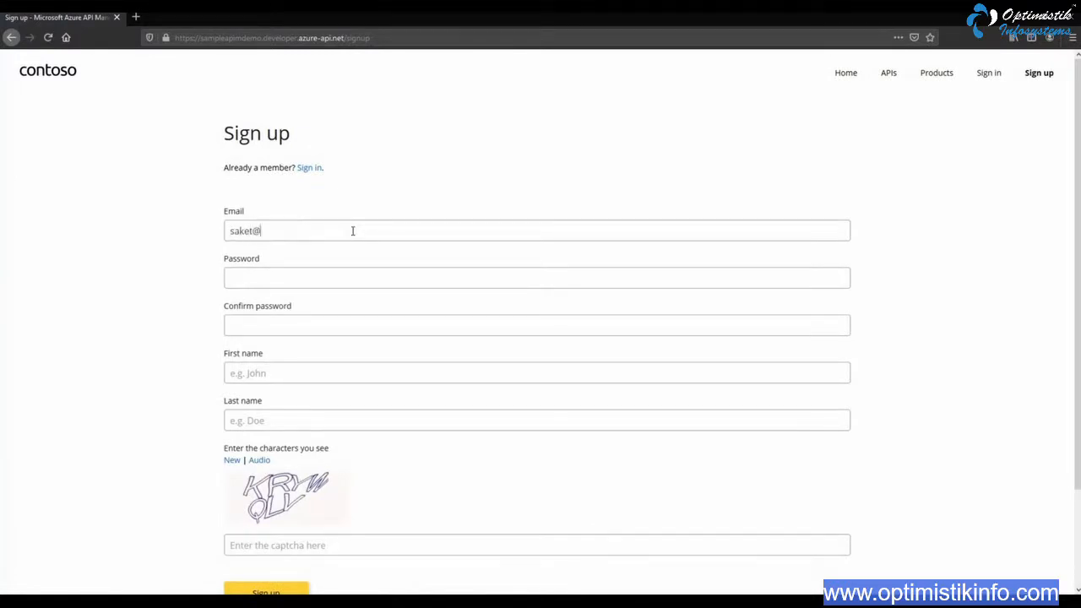
key("Tab")
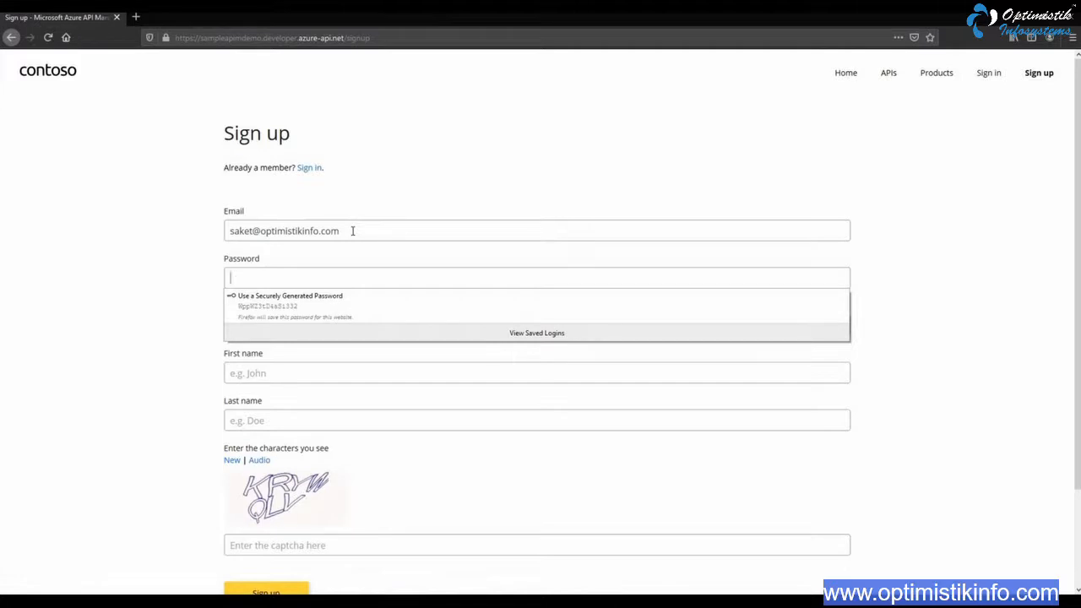
Enter and confirm the account password, and fill in the first and last name on the sign-up form
type("P●●●●●●●")
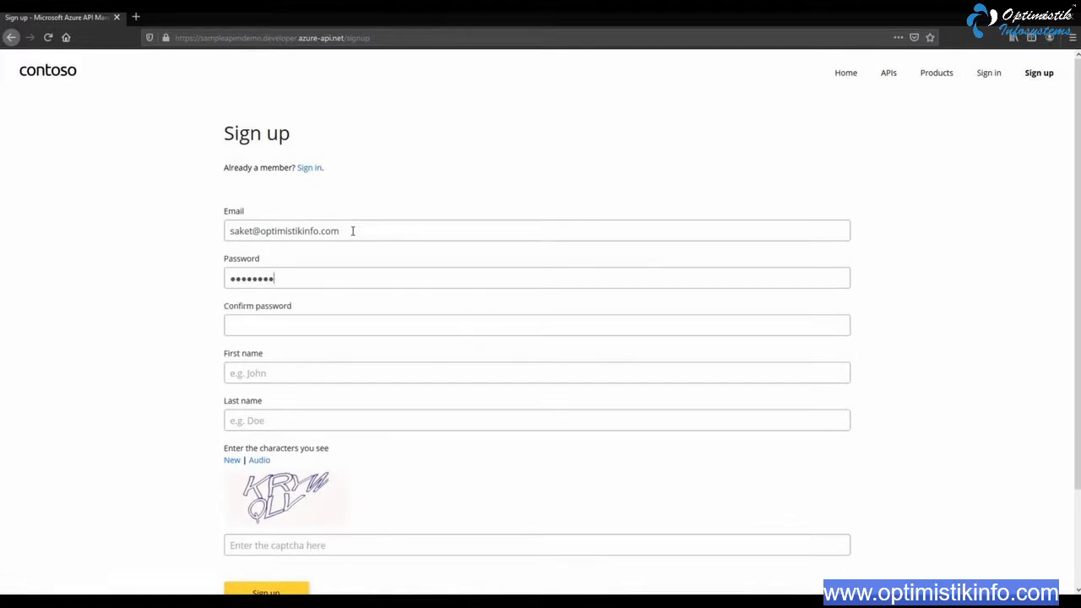
key("Tab")
type("●●●●●●●●")
key("Tab")
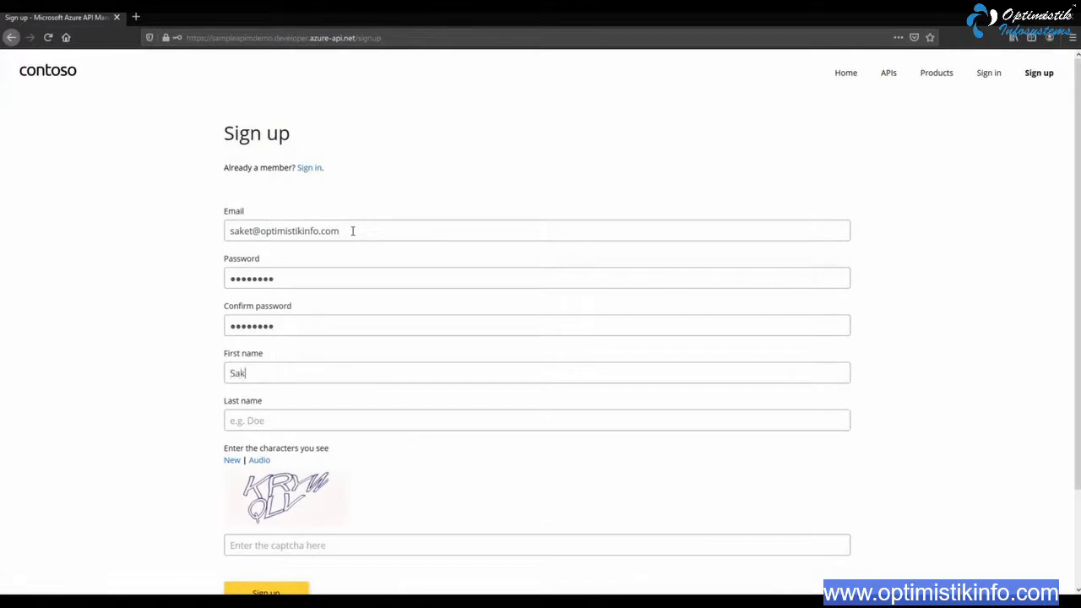
key("Tab")
scroll(374, 354, "down", 3)
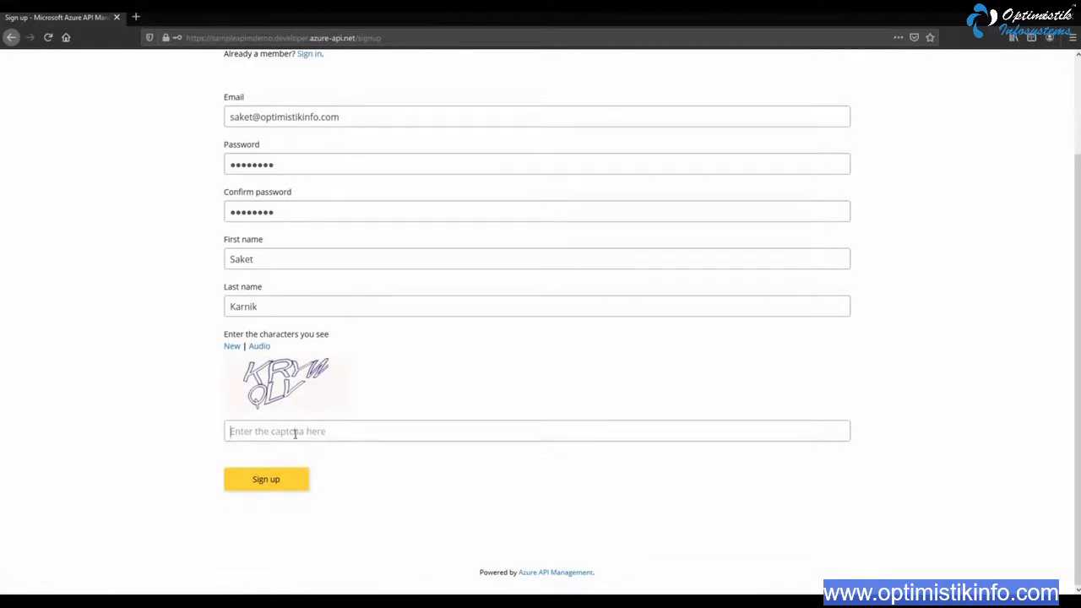
Enter the displayed captcha characters and submit the sign-up form
left_click(295, 434)
type("KRYWQLV")
left_click(272, 486)
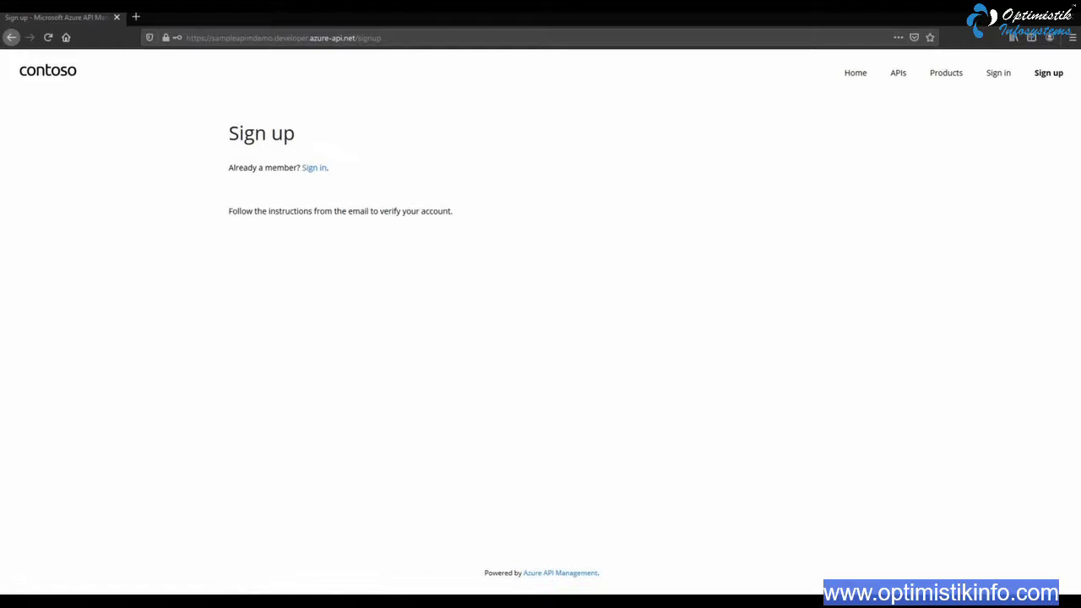
Switch to Outlook and maximize its window to show the new API account's confirmation email
left_click_drag(1075, 140, 563, 138)
left_click(563, 137)
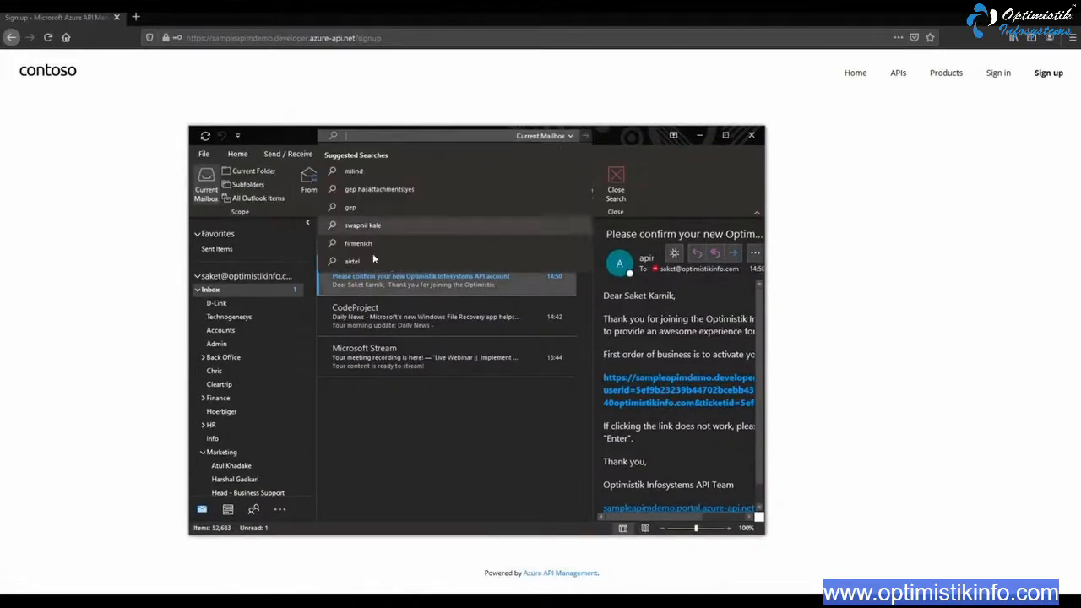
left_click(724, 136)
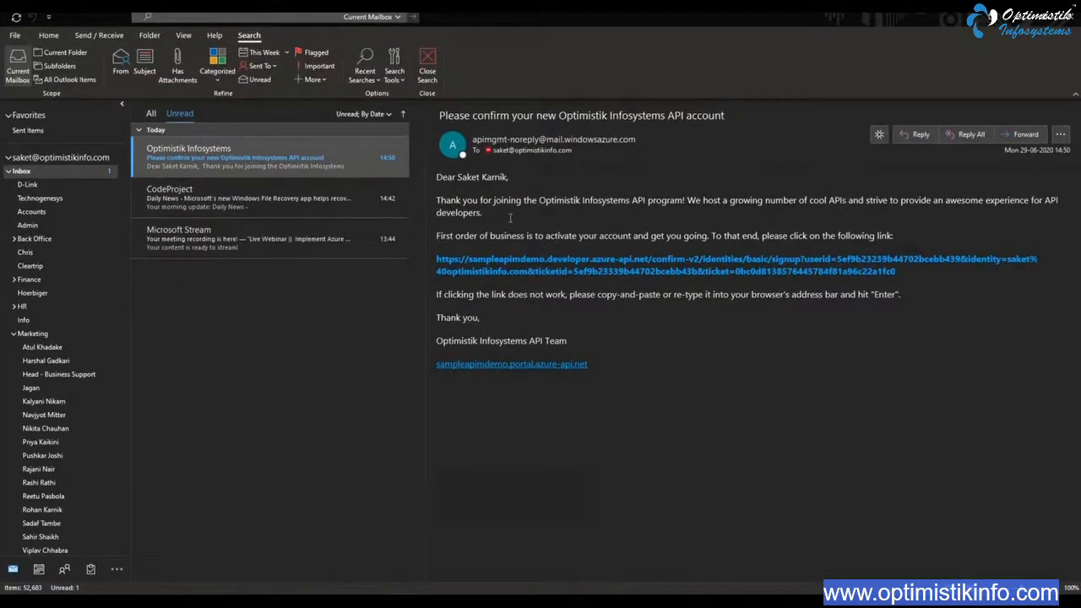
Read the confirmation email and copy its account activation link
triple_click(659, 212)
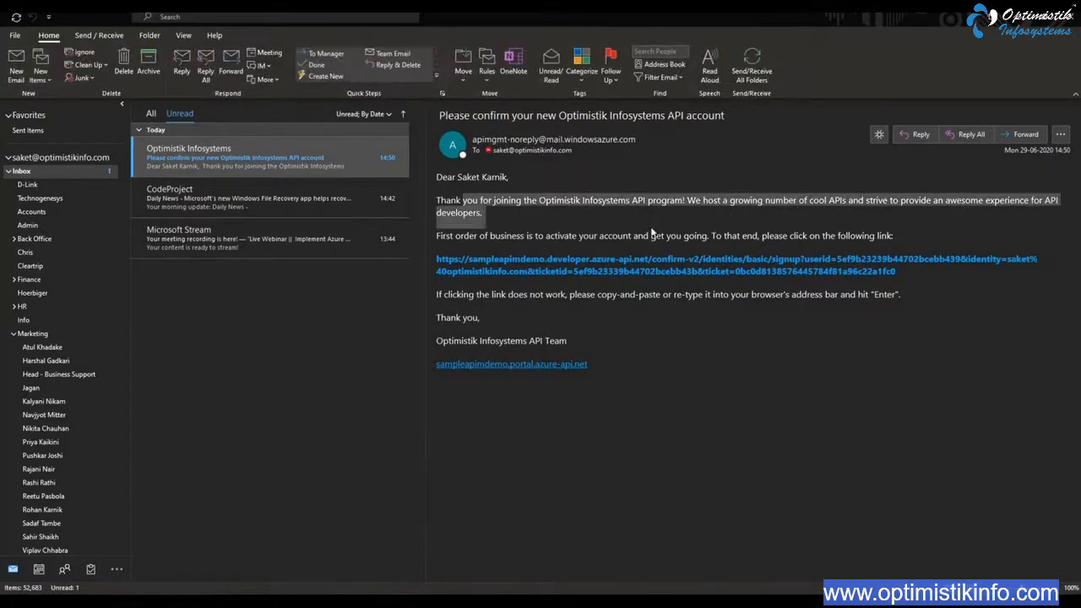
left_click(544, 242)
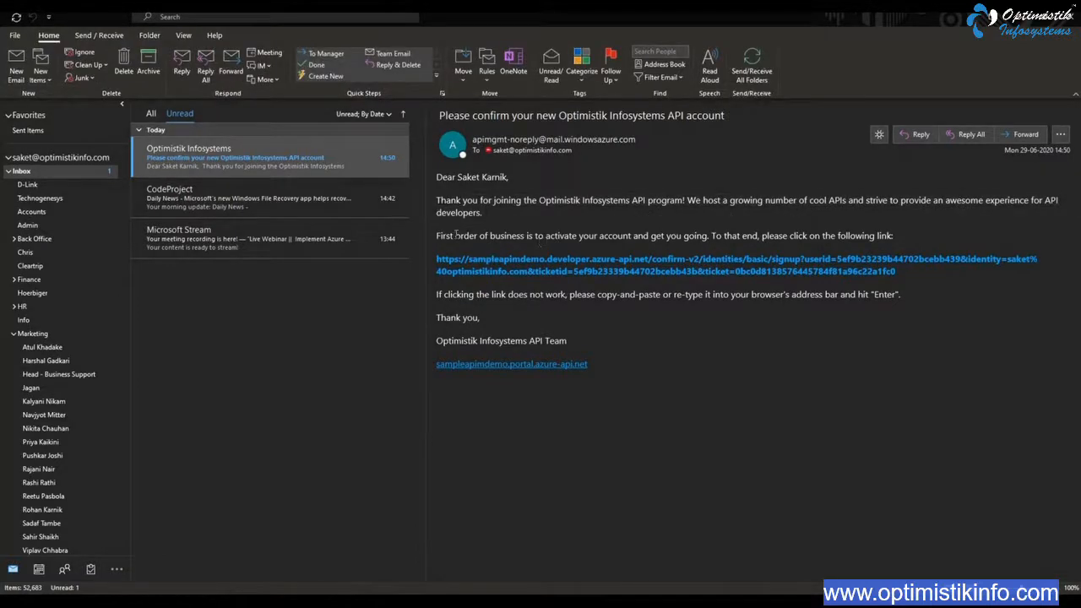
left_click_drag(455, 240, 842, 229)
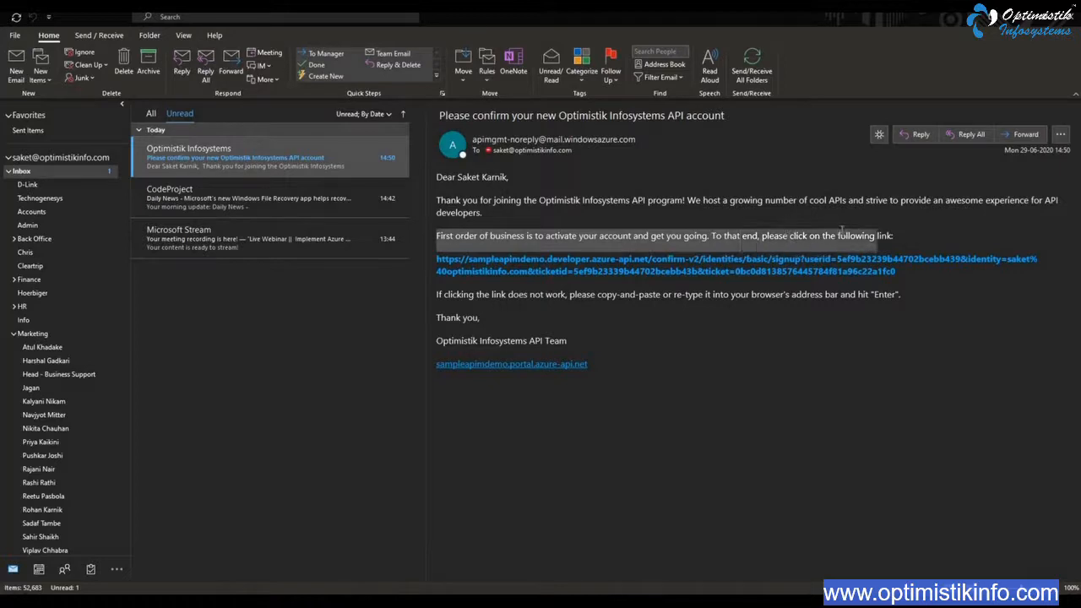
left_click_drag(902, 272, 420, 258)
key("ctrl+c")
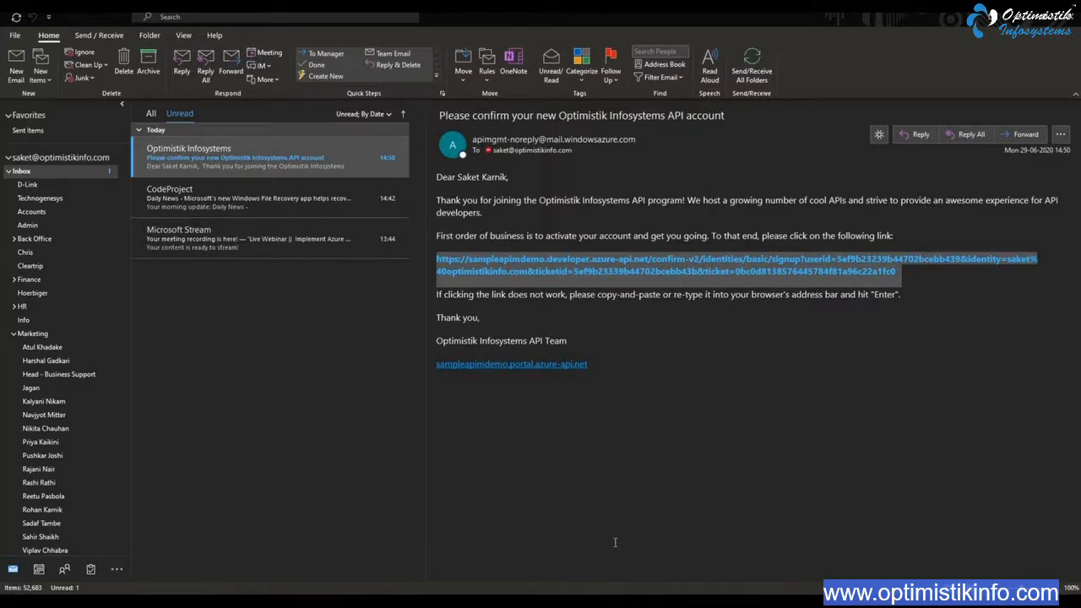
Switch to the Firefox sign-up page and open the copied activation link with its confirmation token
mouse_move(594, 601)
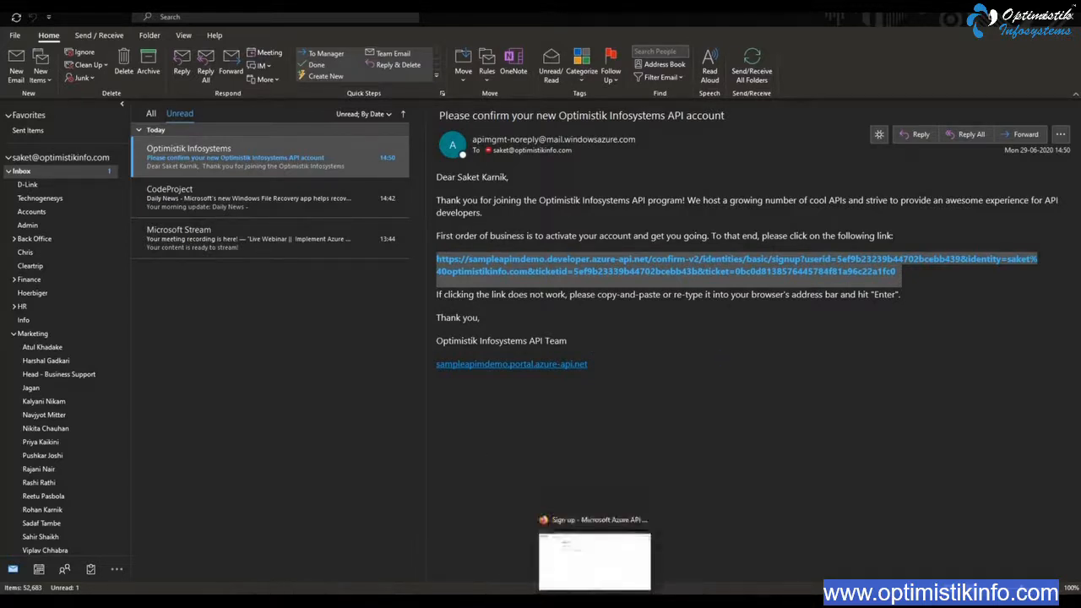
left_click(594, 562)
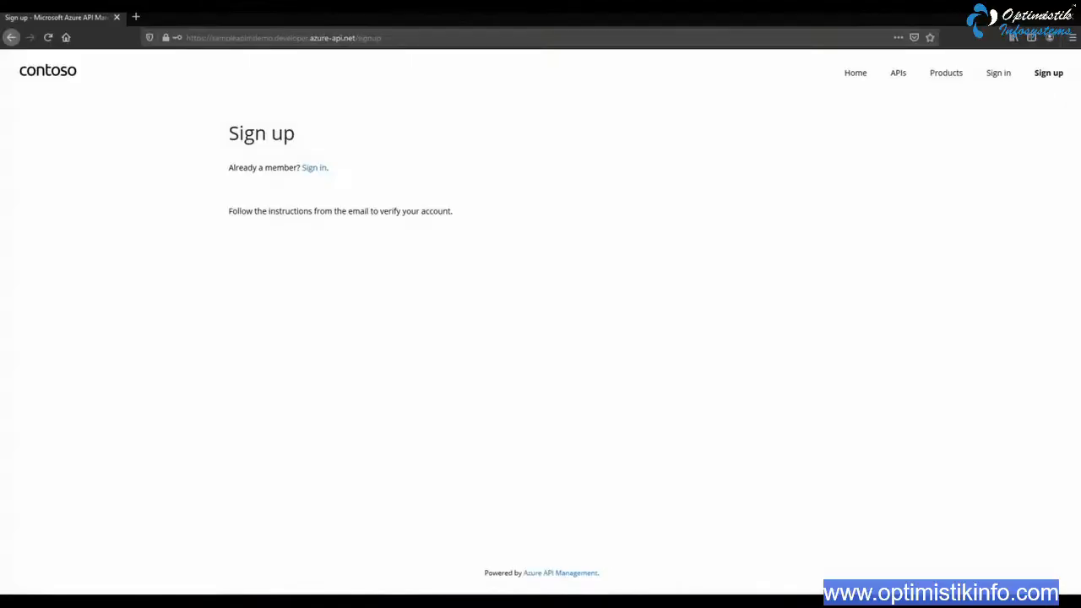
left_click(429, 38)
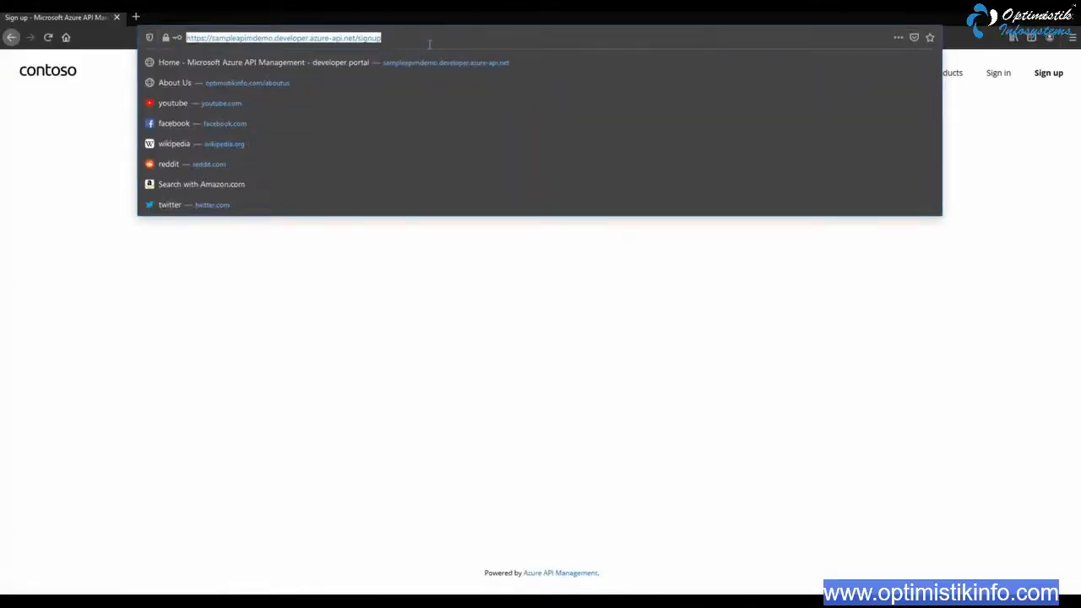
key("ctrl+v")
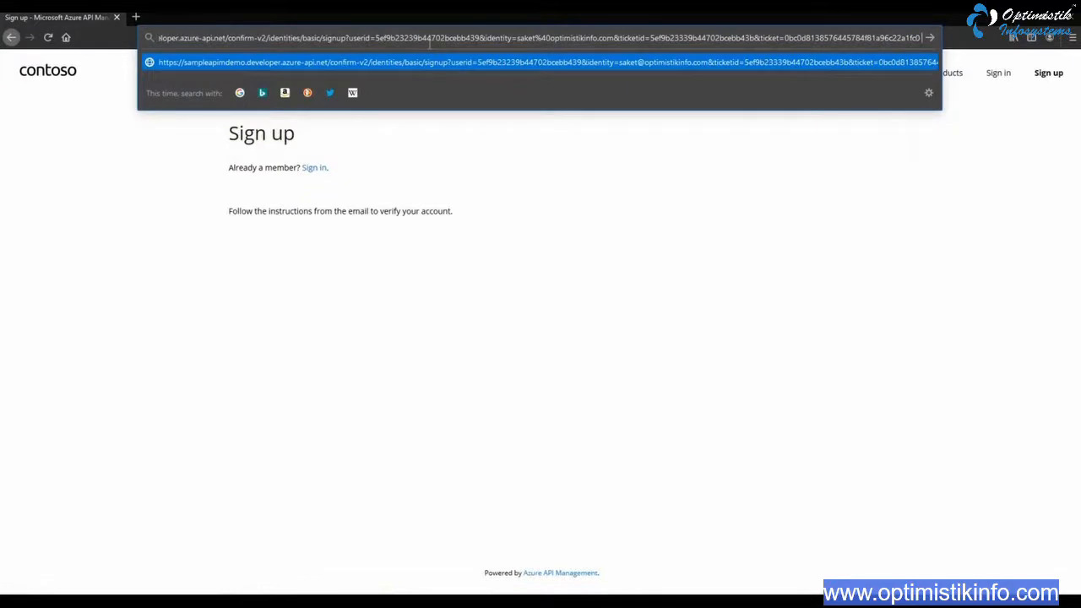
key("Return")
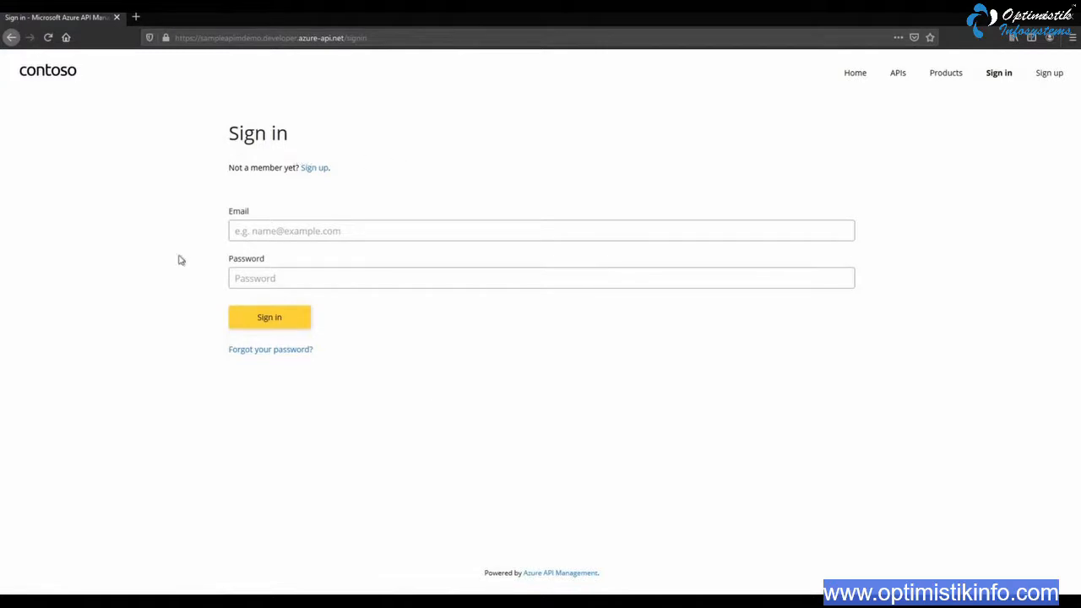
Sign in to the developer portal with the account's email address and password, declining to save the login in the browser
left_click(376, 232)
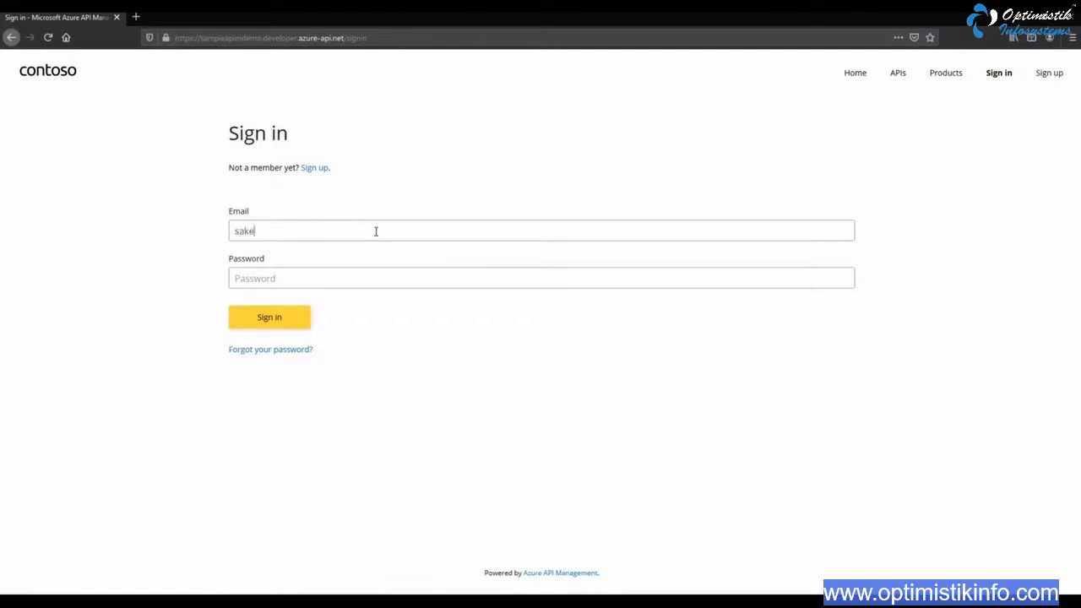
key("Tab")
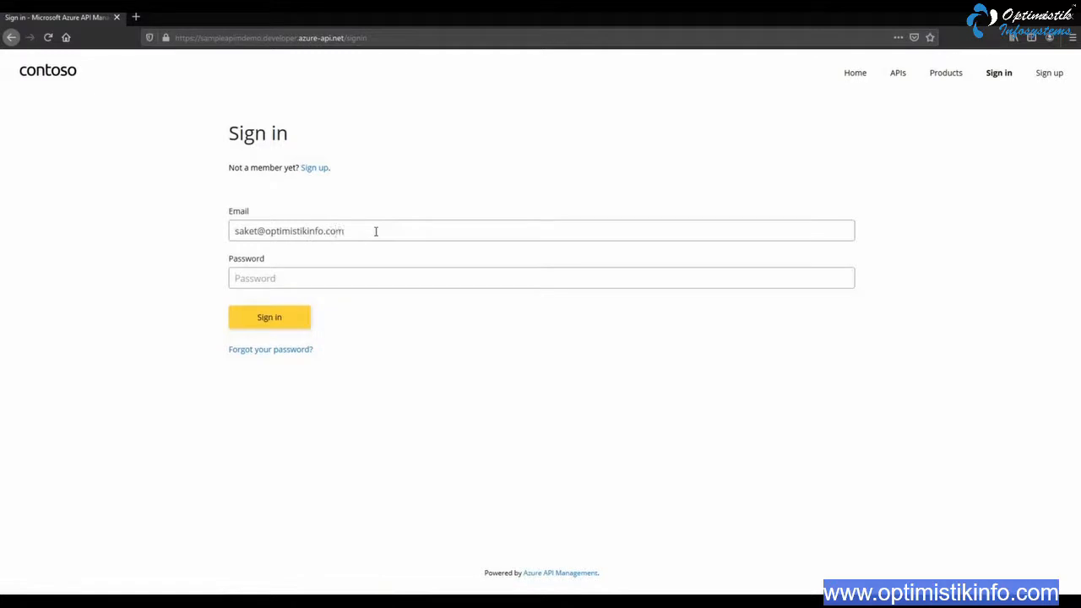
type("********")
left_click(269, 317)
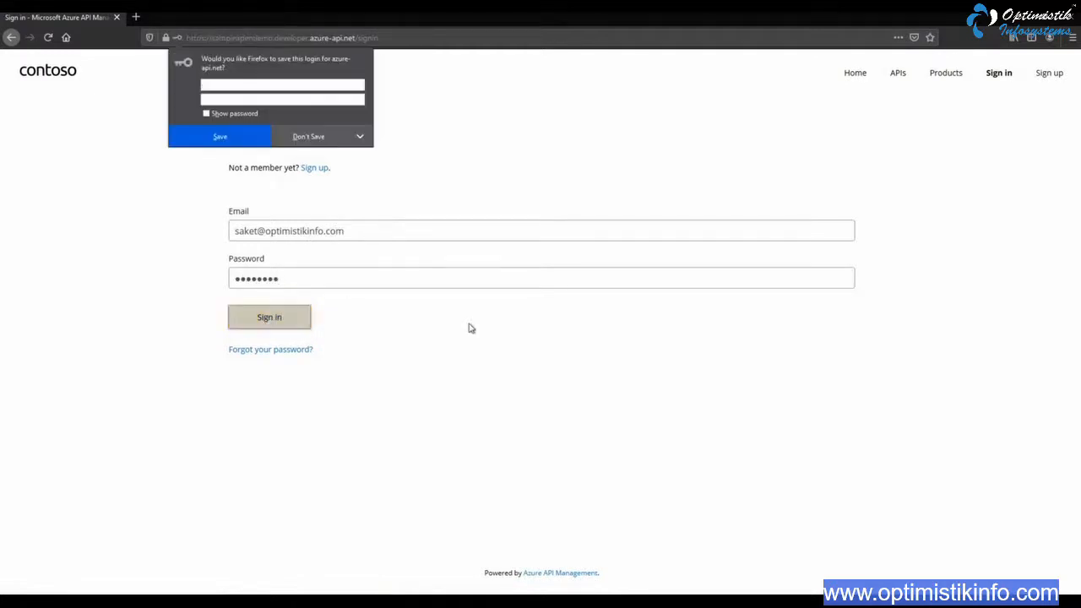
left_click(310, 138)
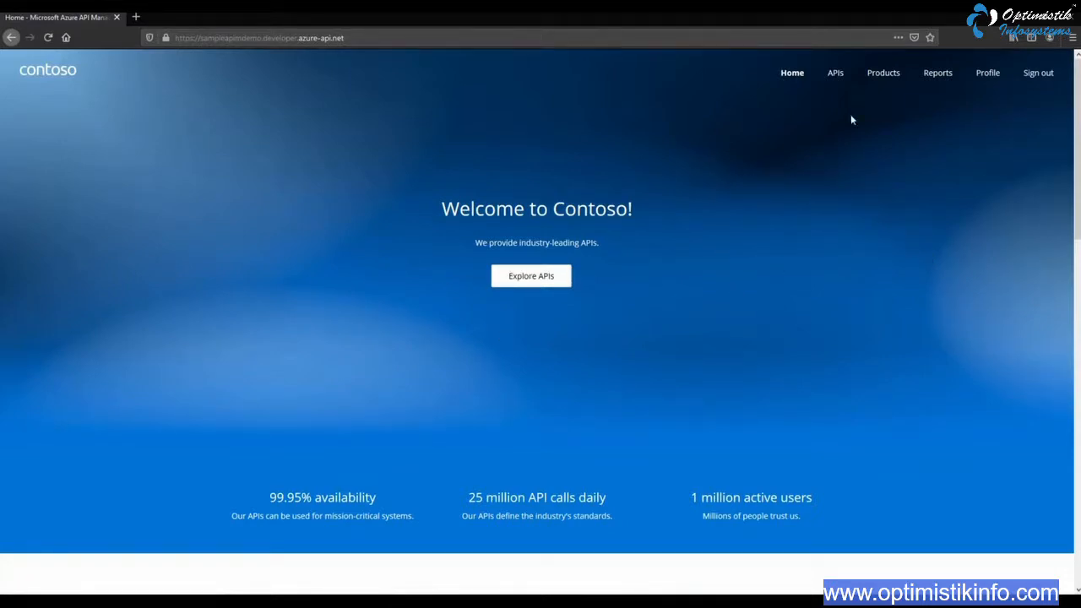
Open the Optimistik Infosystems APIs product and subscribe to it under the name "Sample APIs by OI"
left_click(883, 74)
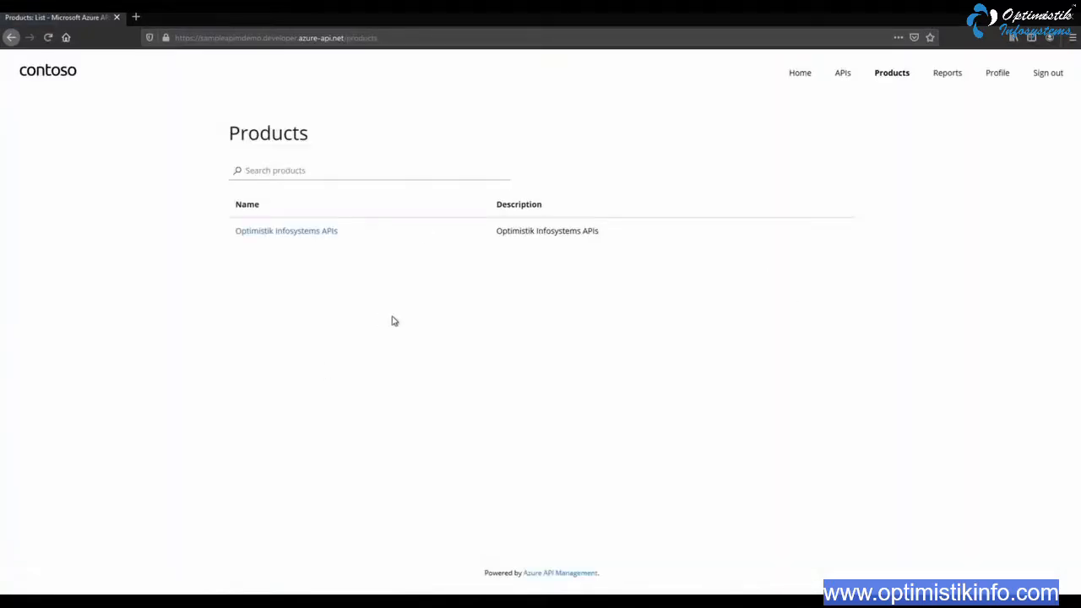
left_click(307, 233)
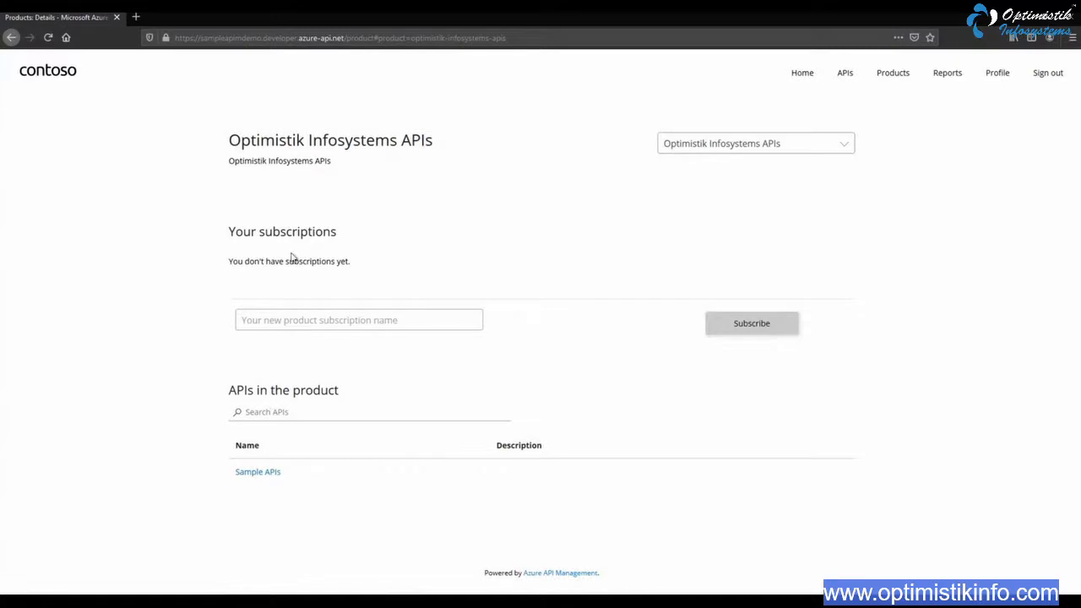
left_click(351, 328)
type("Sample APIs")
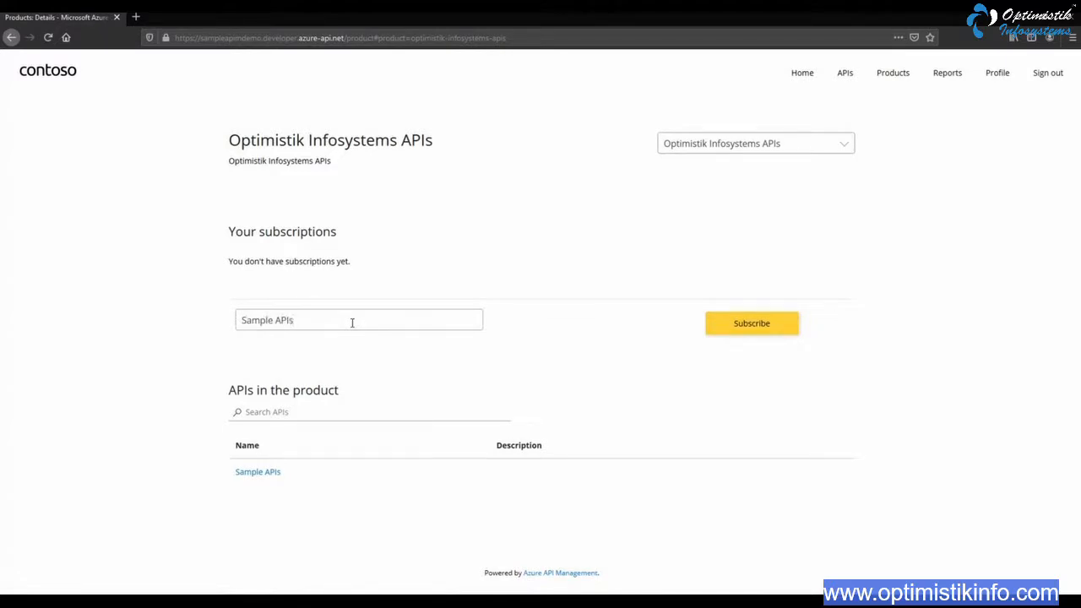
type(" by")
type(" Op")
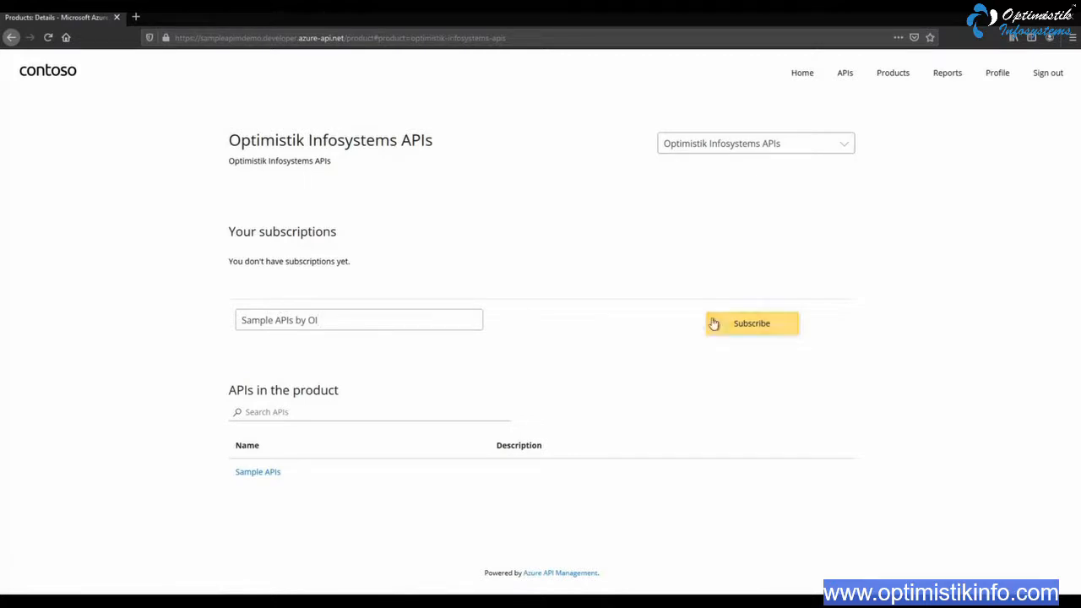
left_click(755, 321)
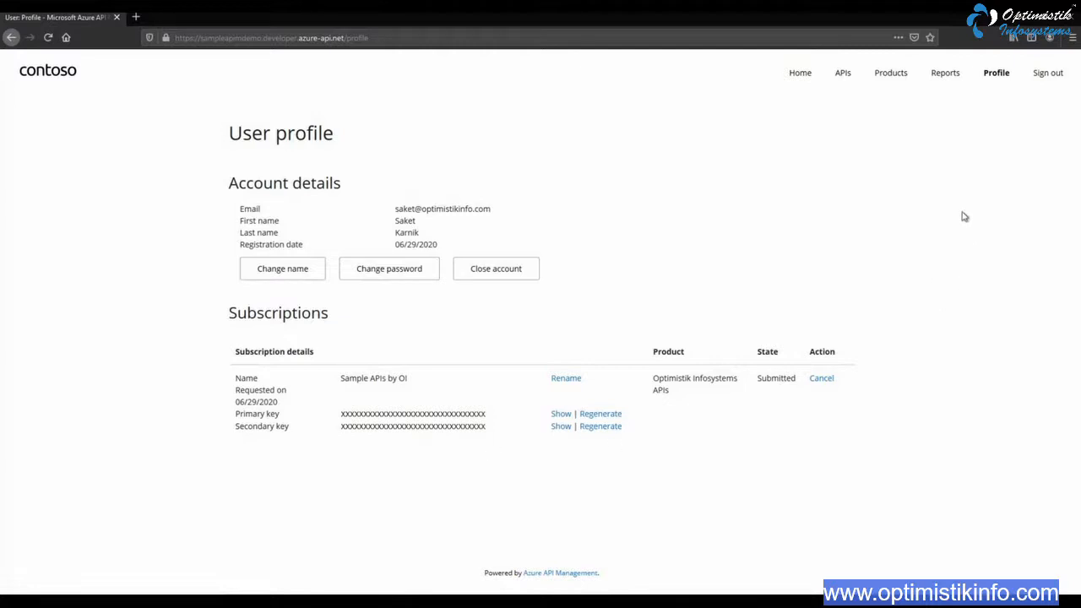
Reopen the Optimistik Infosystems APIs product page and check the status of the "Sample APIs by OI" subscription
left_click(892, 76)
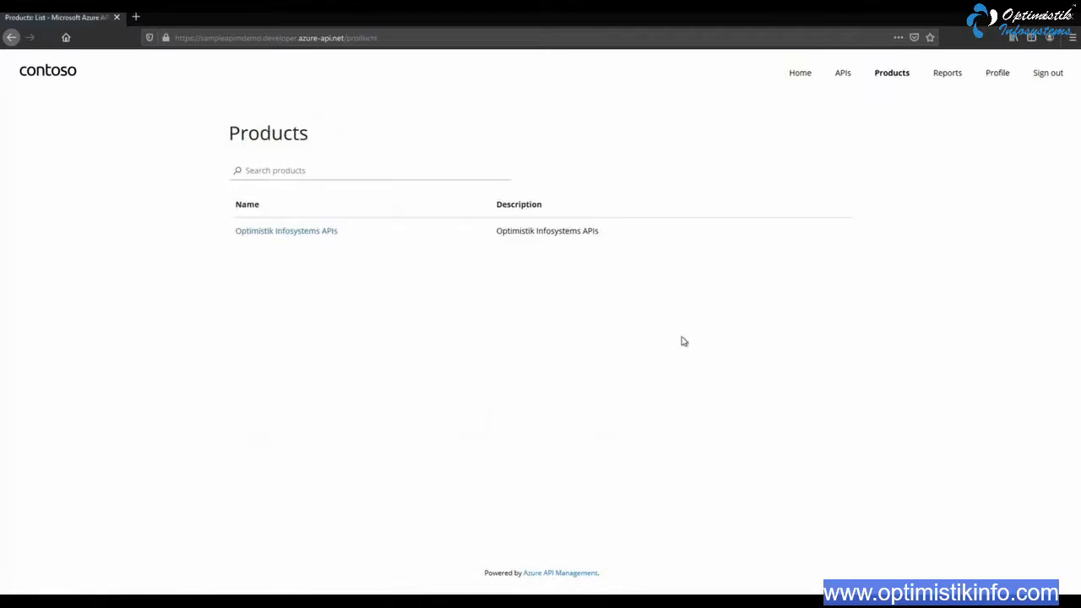
left_click(292, 235)
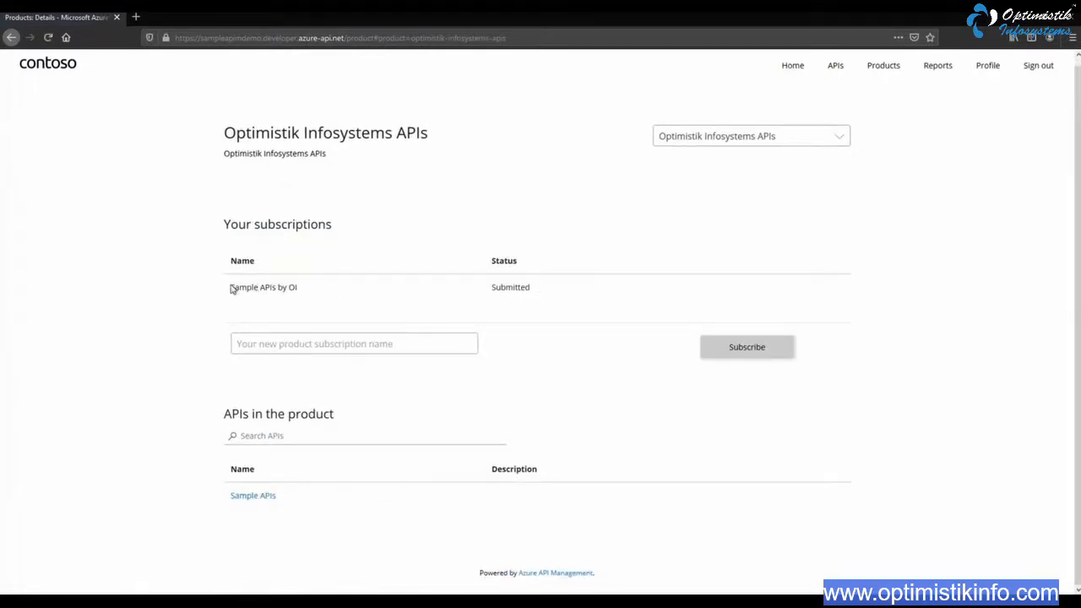
left_click_drag(232, 287, 307, 292)
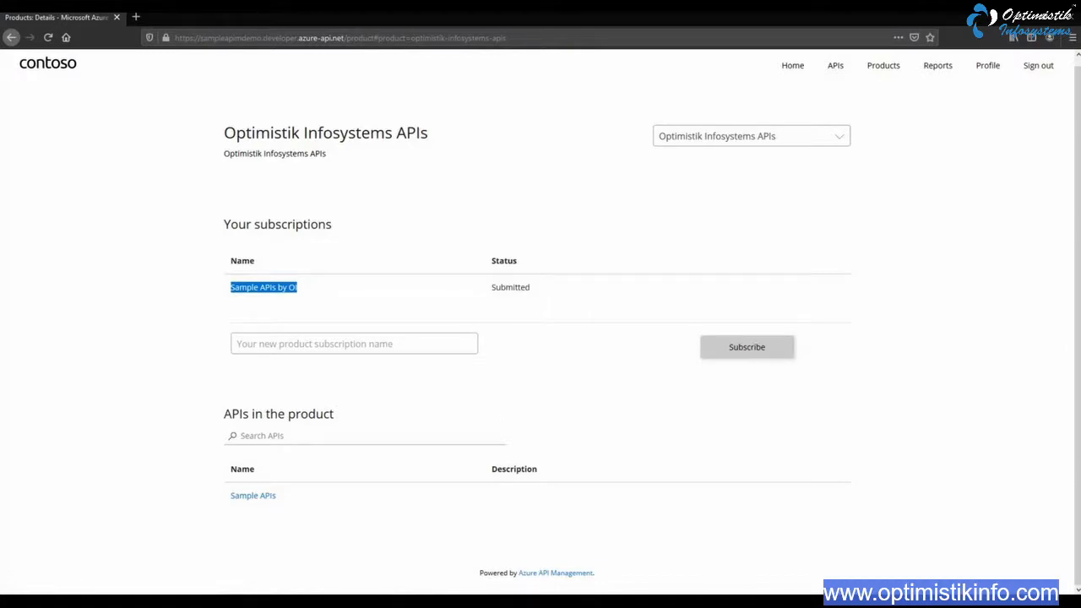
Switch to the Azure portal in Chrome, open the Optimistik Infosystems APIs product's subscriptions, and check those pending approval before showing all again
mouse_move(536, 601)
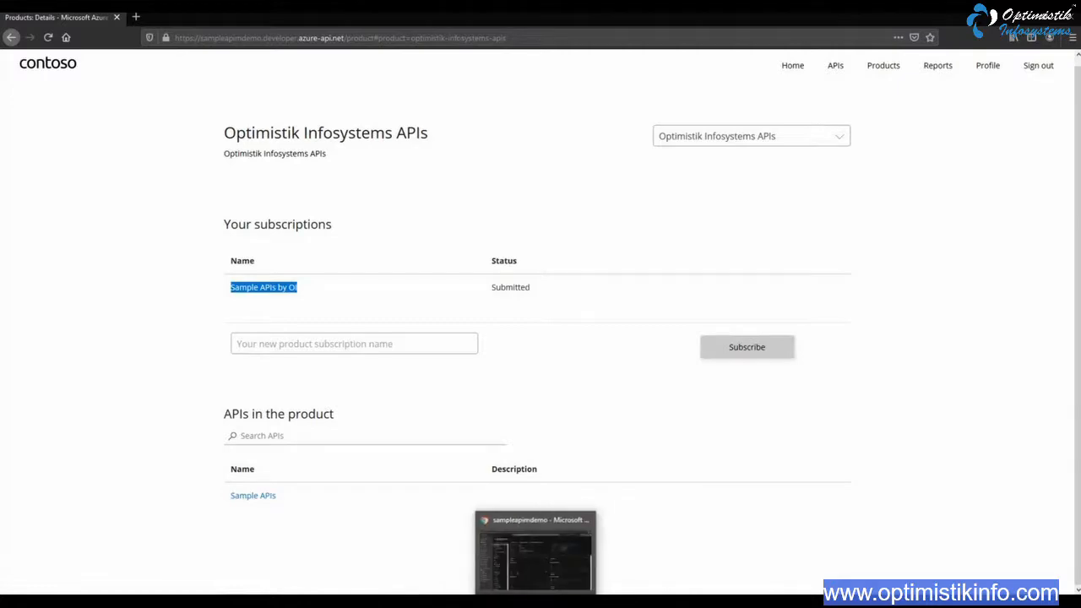
left_click(535, 553)
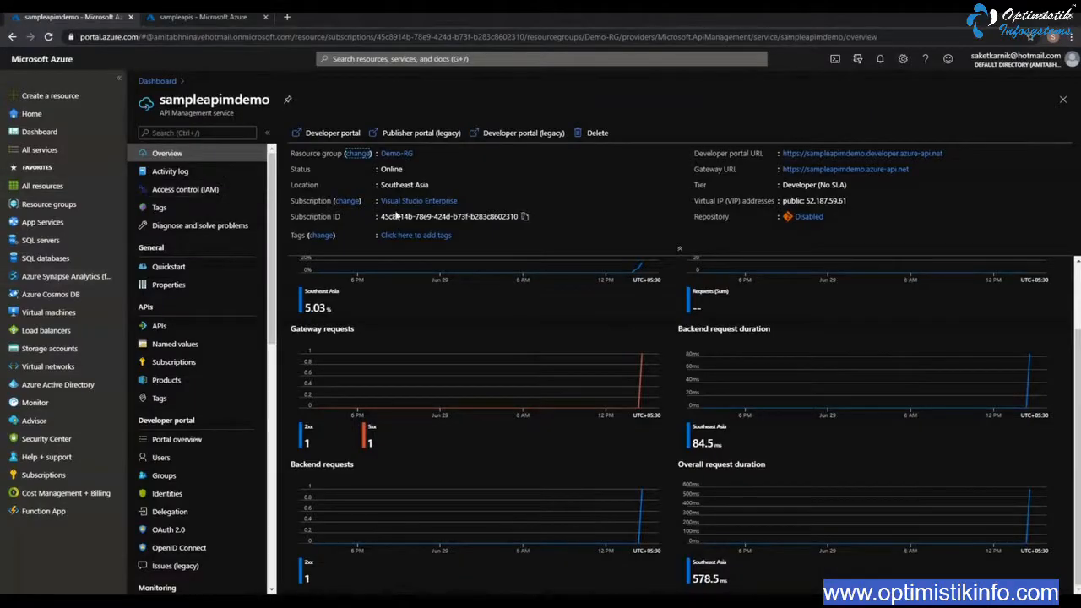
left_click(171, 382)
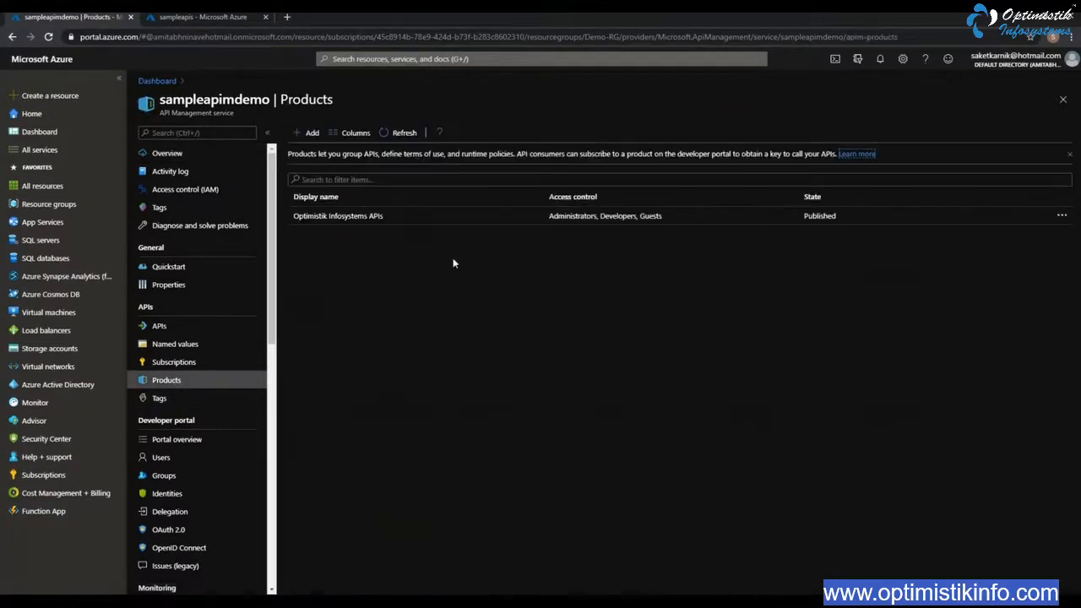
left_click(338, 217)
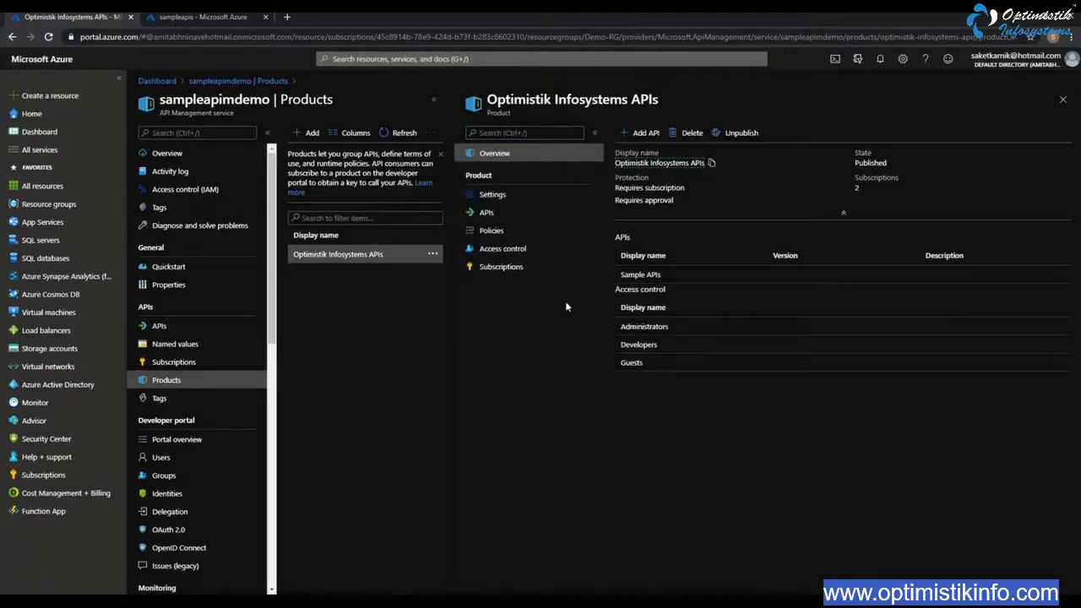
left_click(506, 268)
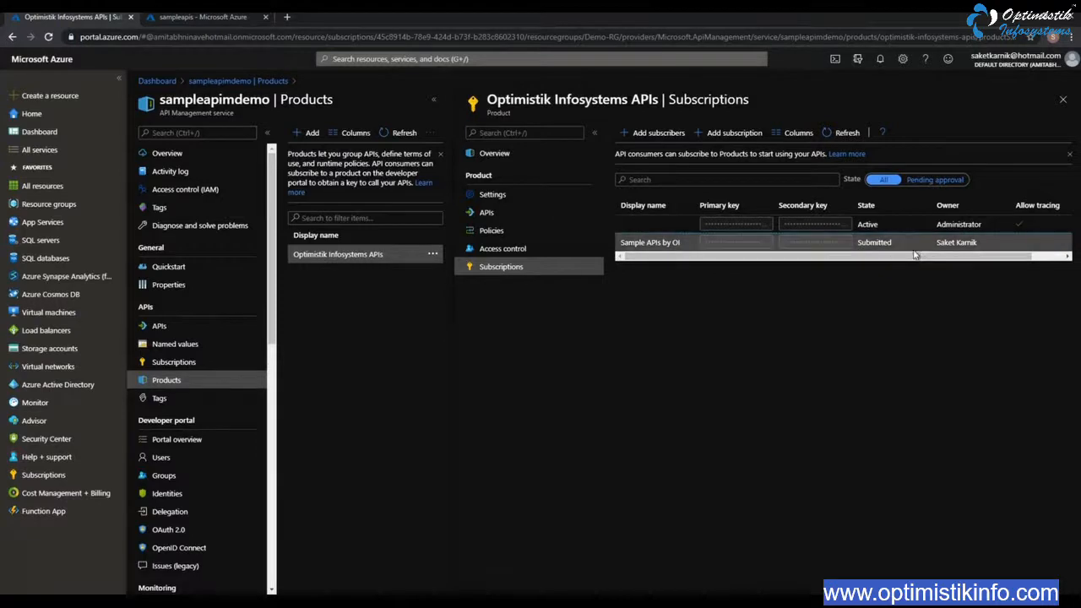
left_click(935, 181)
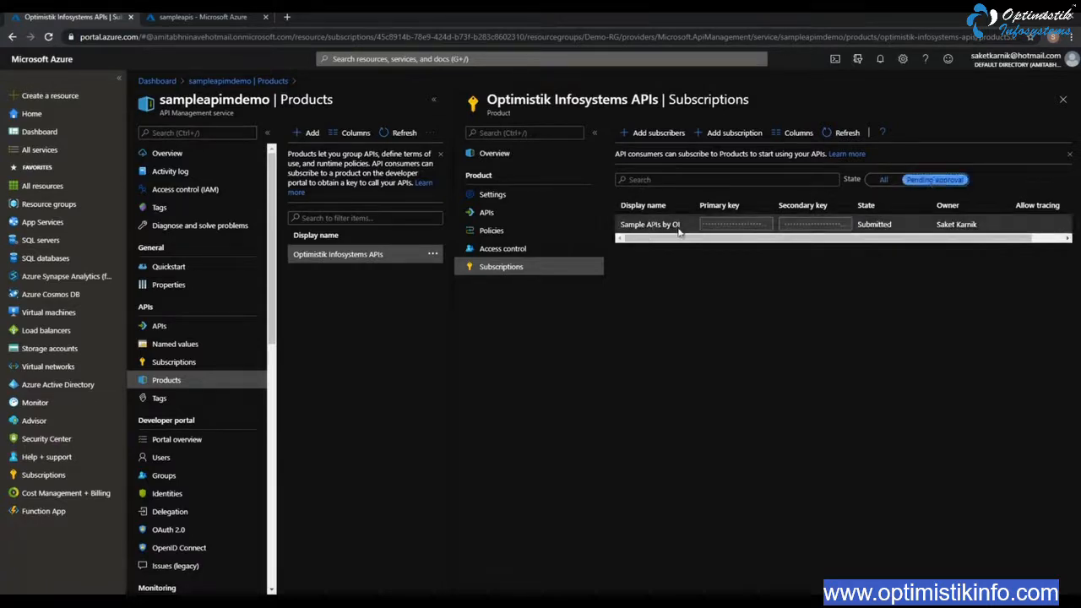
left_click(884, 180)
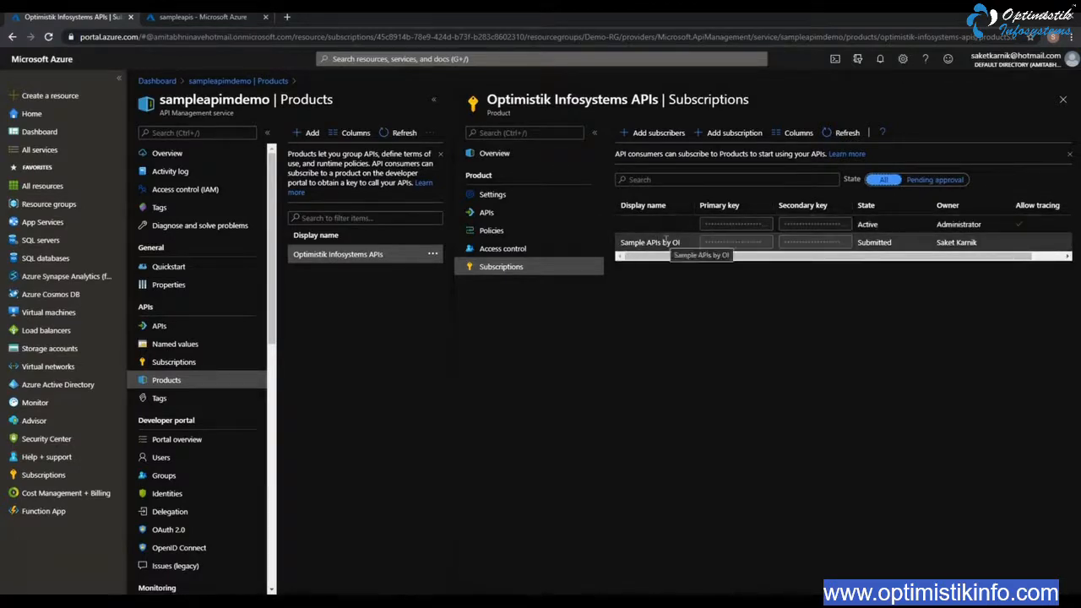
Activate the submitted "Sample APIs by OI" subscription and confirm the activation
left_click_drag(1011, 256, 1056, 256)
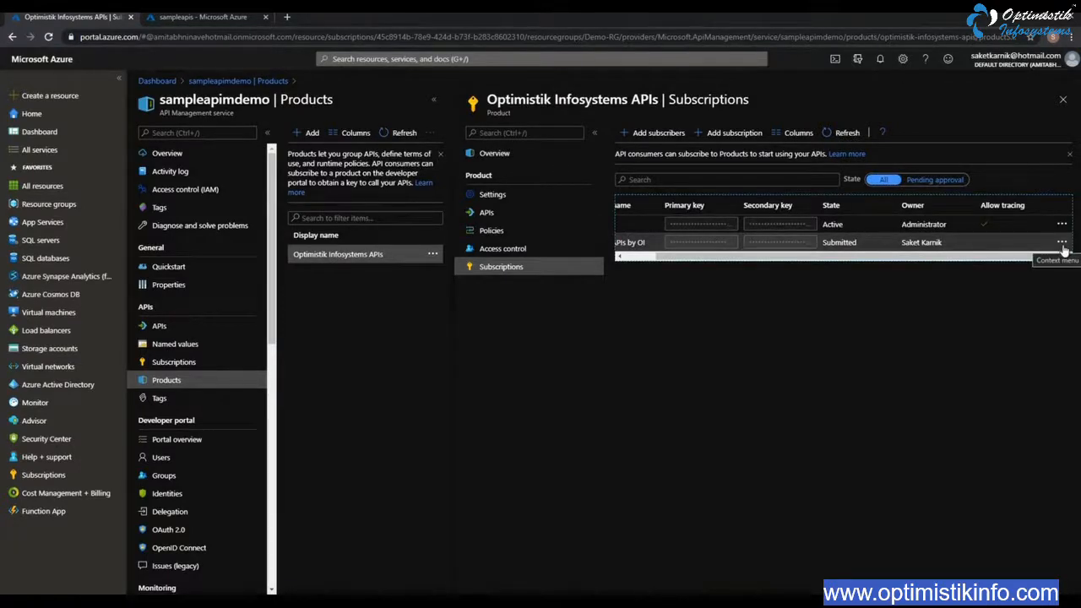
left_click(1062, 244)
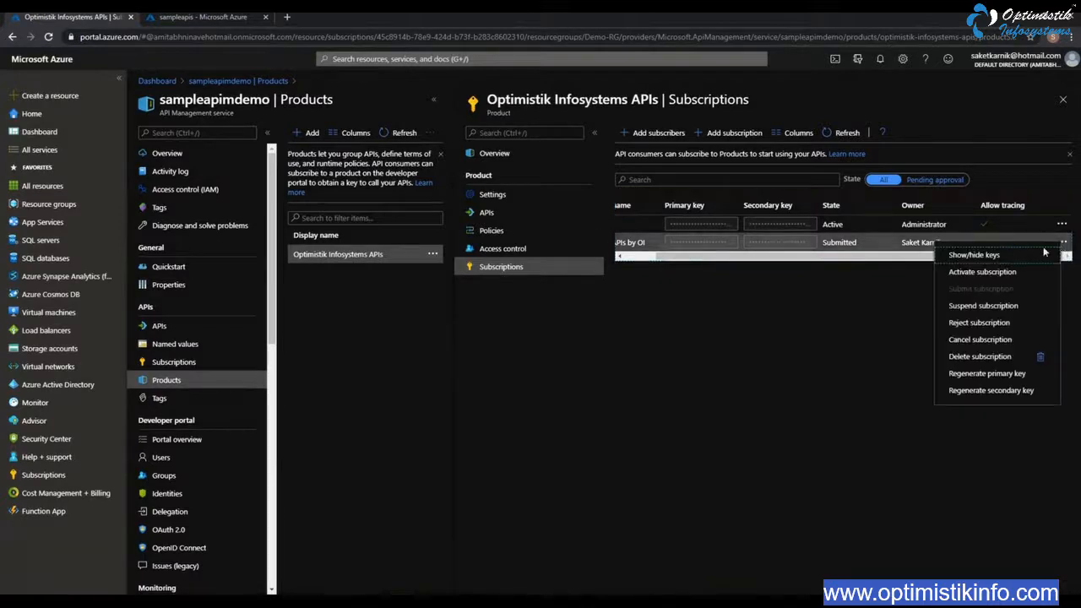
left_click(982, 271)
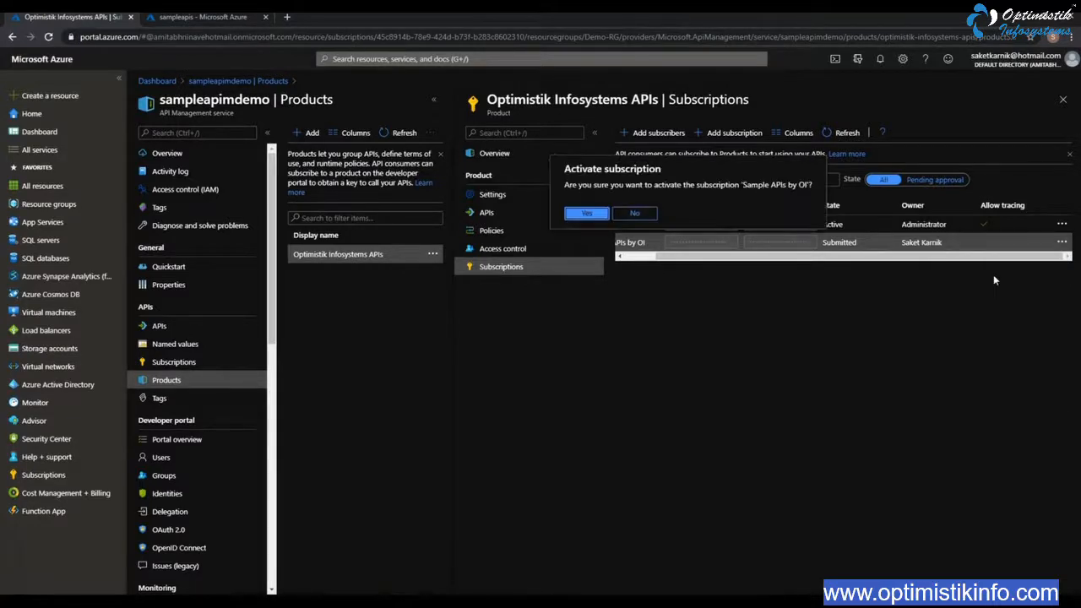
left_click(587, 214)
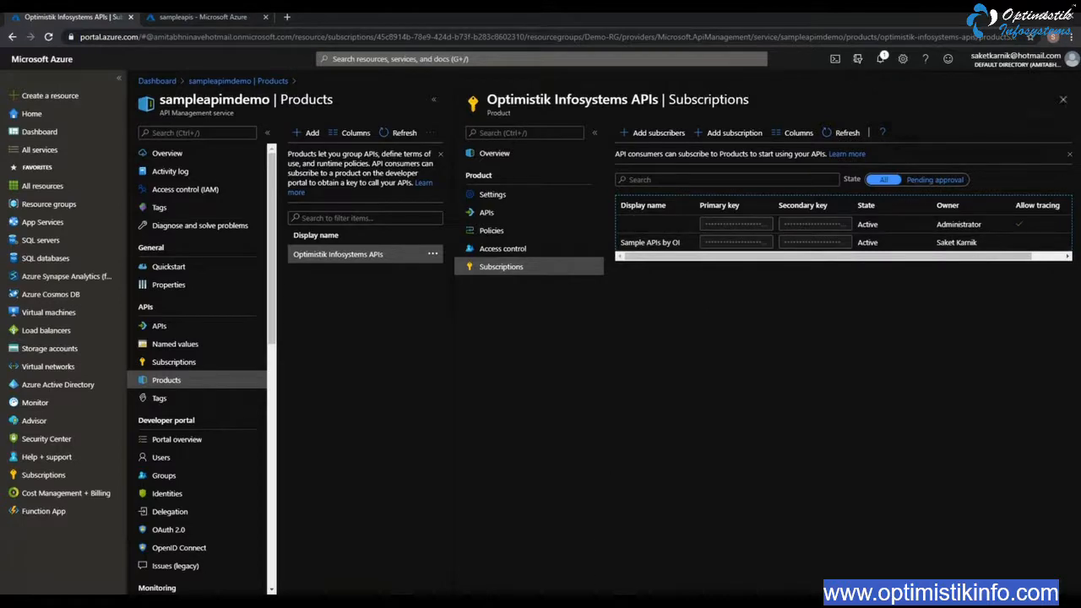
Switch back to the developer portal in Firefox, refresh the product page, and open the Sample APIs details
mouse_move(594, 601)
left_click(617, 566)
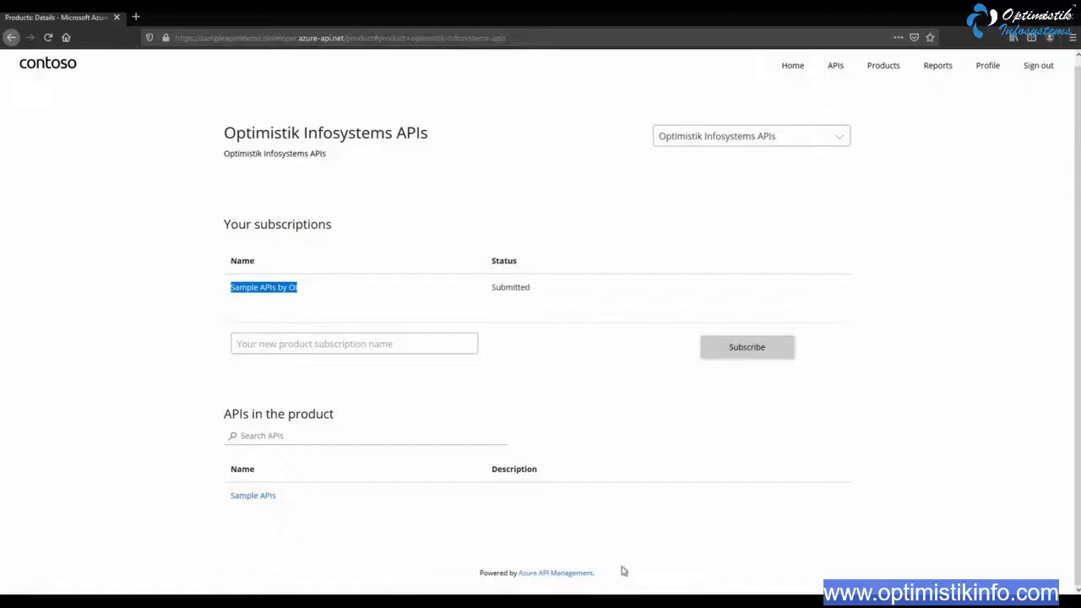
left_click(48, 38)
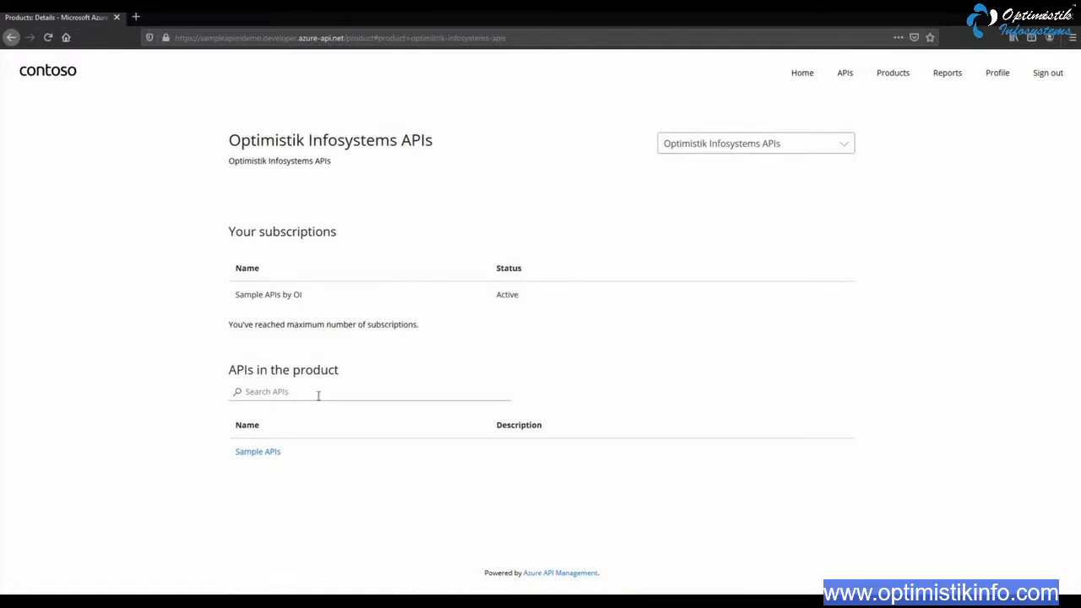
left_click(261, 453)
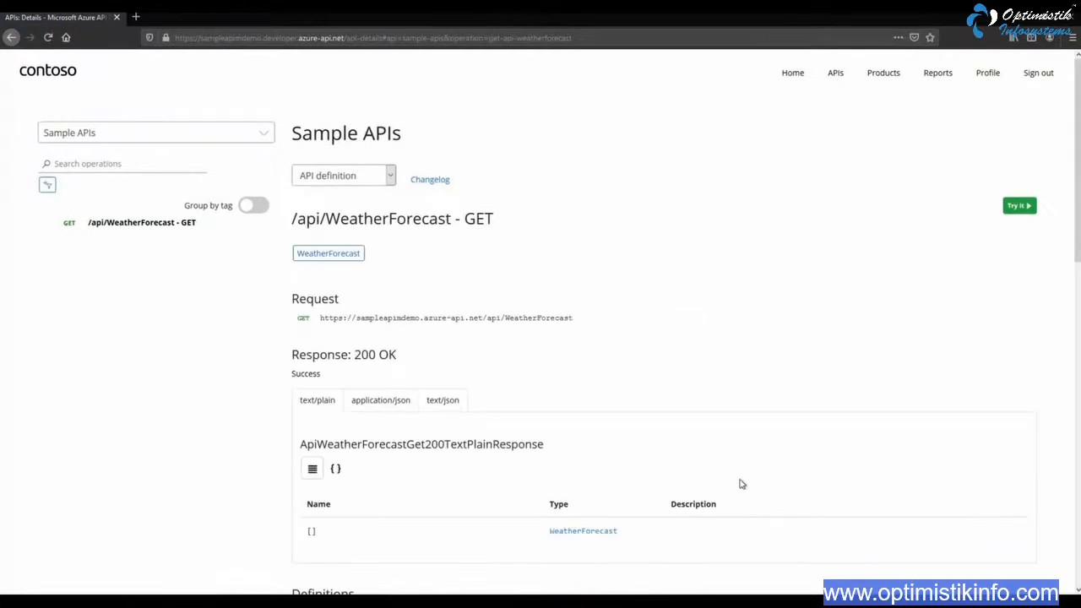
Examine the request, response formats and definitions of the GET /api/WeatherForecast operation
scroll(536, 362, "down", 3)
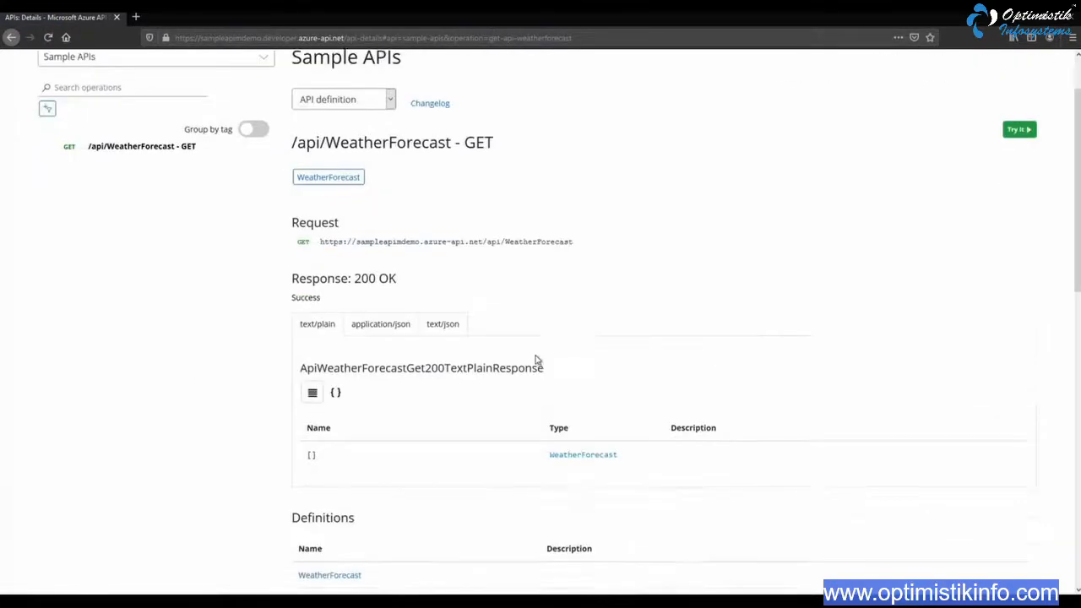
scroll(461, 346, "down", 1)
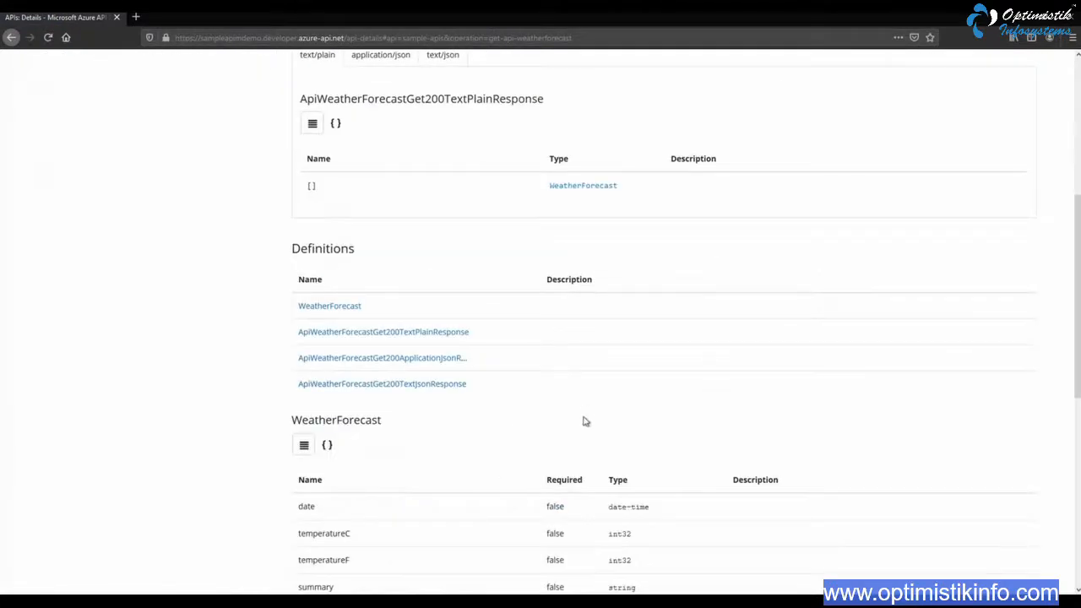
scroll(436, 417, "down", 2)
scroll(358, 413, "down", 2)
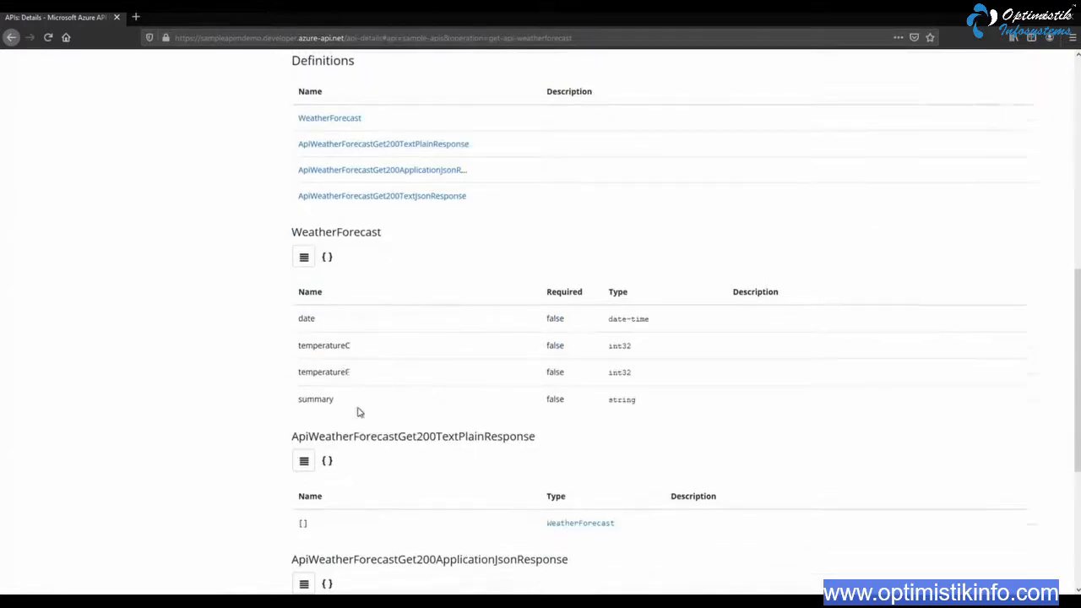
scroll(494, 446, "down", 1)
scroll(485, 449, "up", 10)
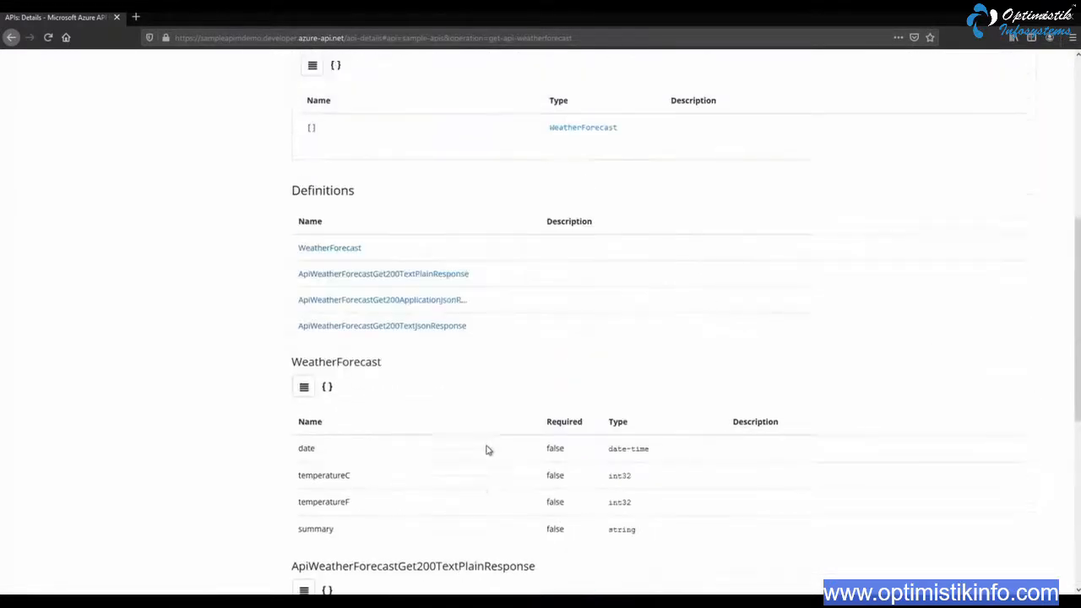
scroll(490, 422, "down", 1)
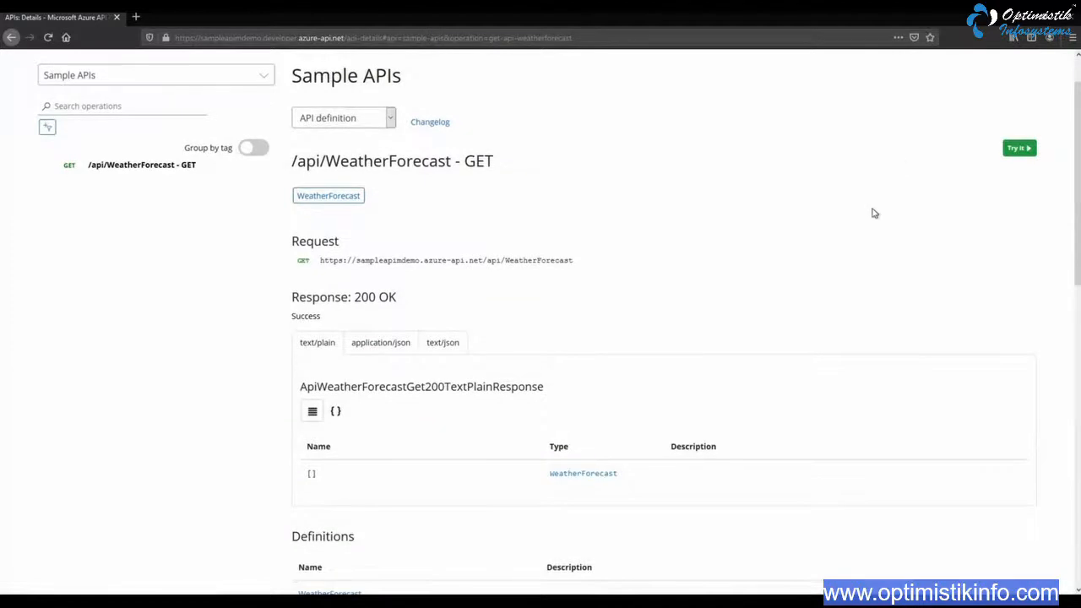
Open the test console for the GET /api/WeatherForecast operation, inspect the subscription key header, and send the request
left_click(1023, 151)
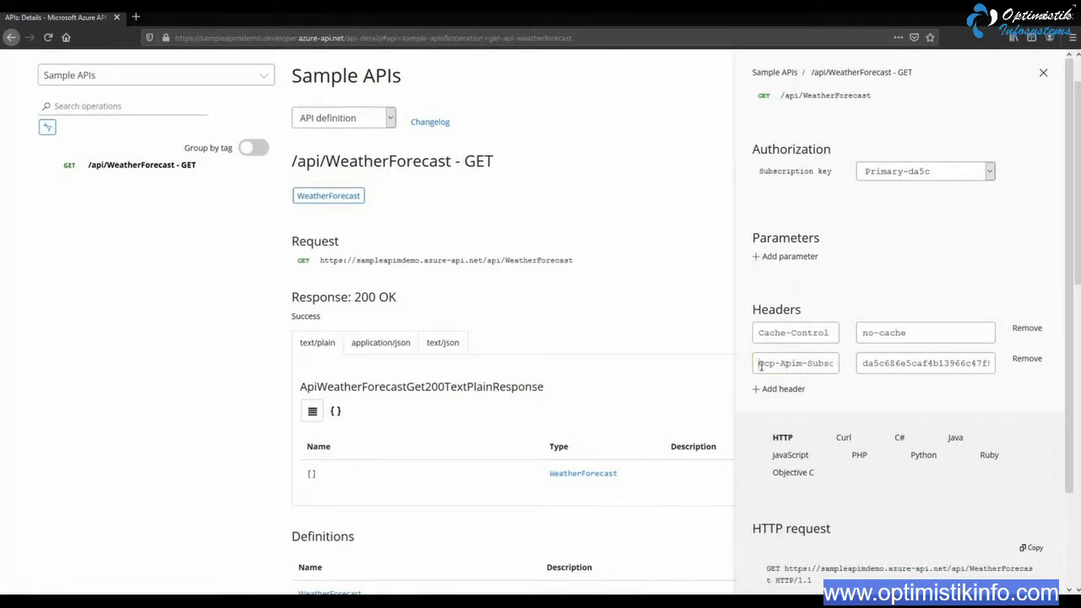
left_click_drag(758, 364, 999, 463)
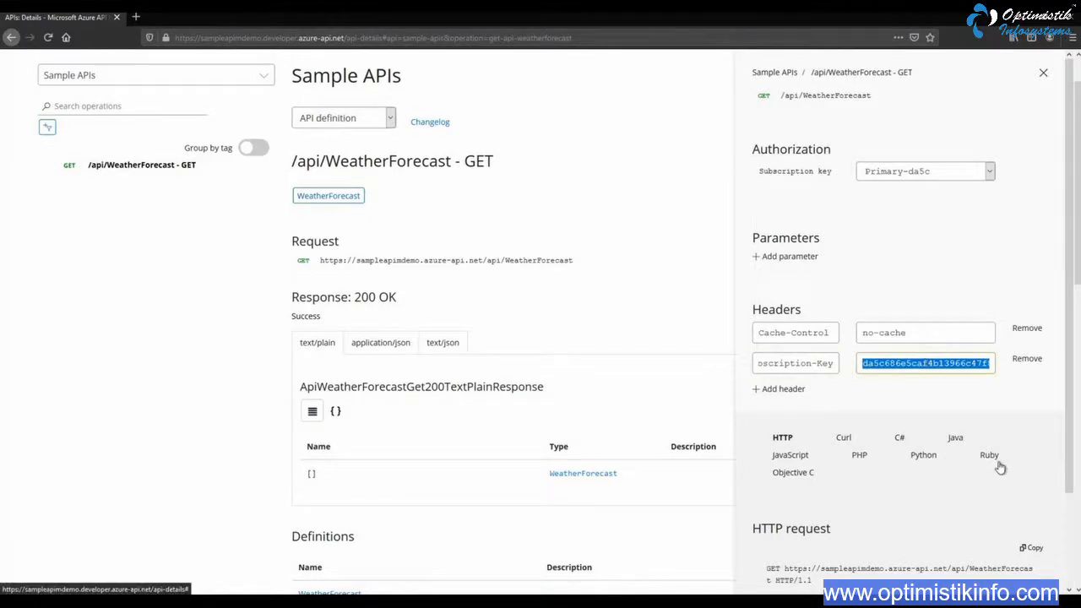
scroll(903, 427, "up", 1)
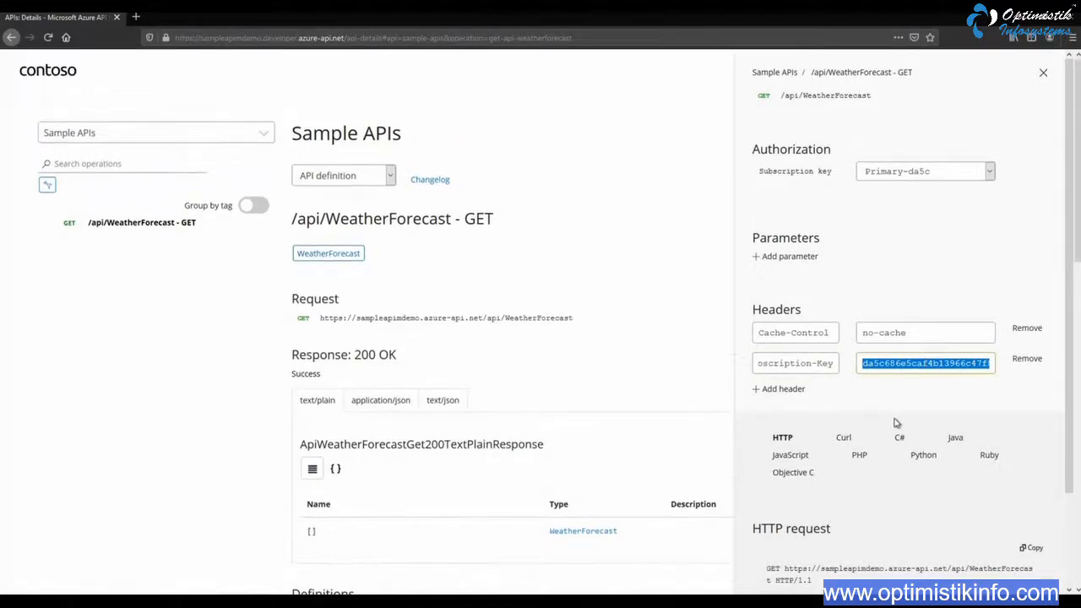
scroll(897, 423, "down", 2)
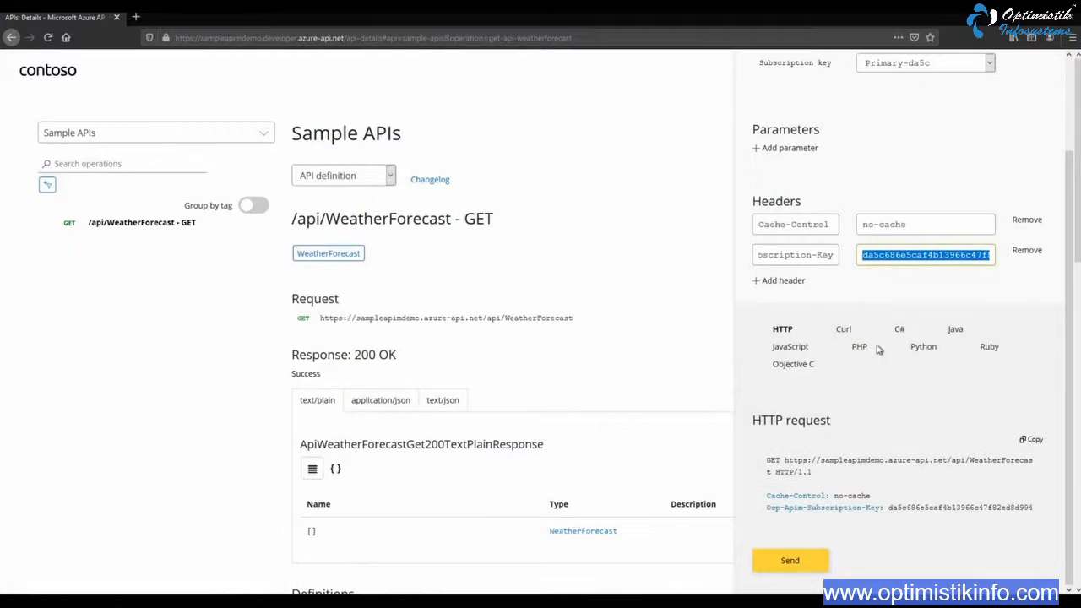
left_click(798, 562)
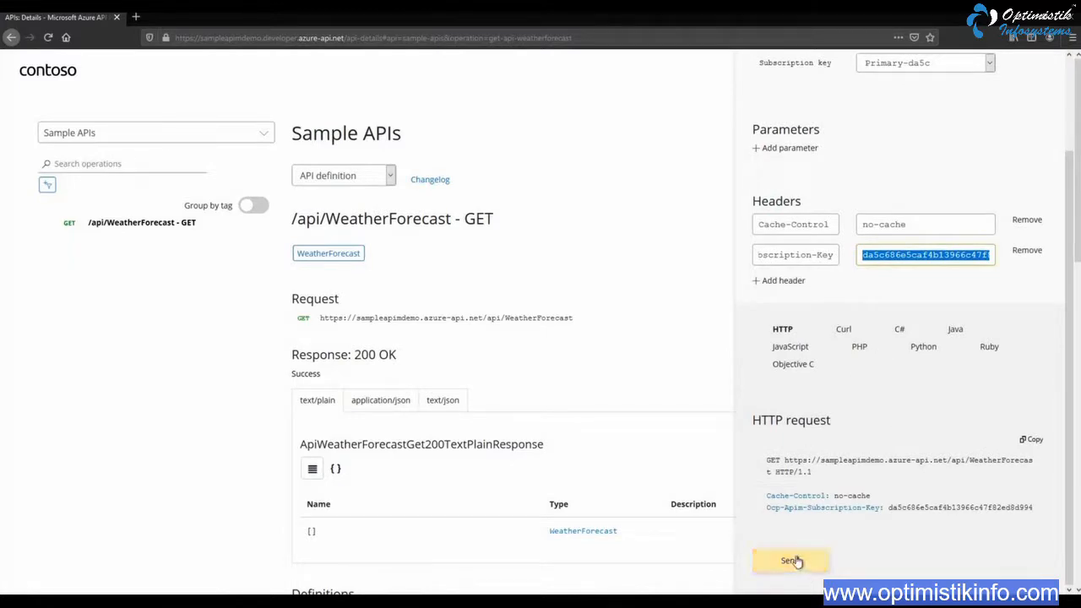
left_click(798, 562)
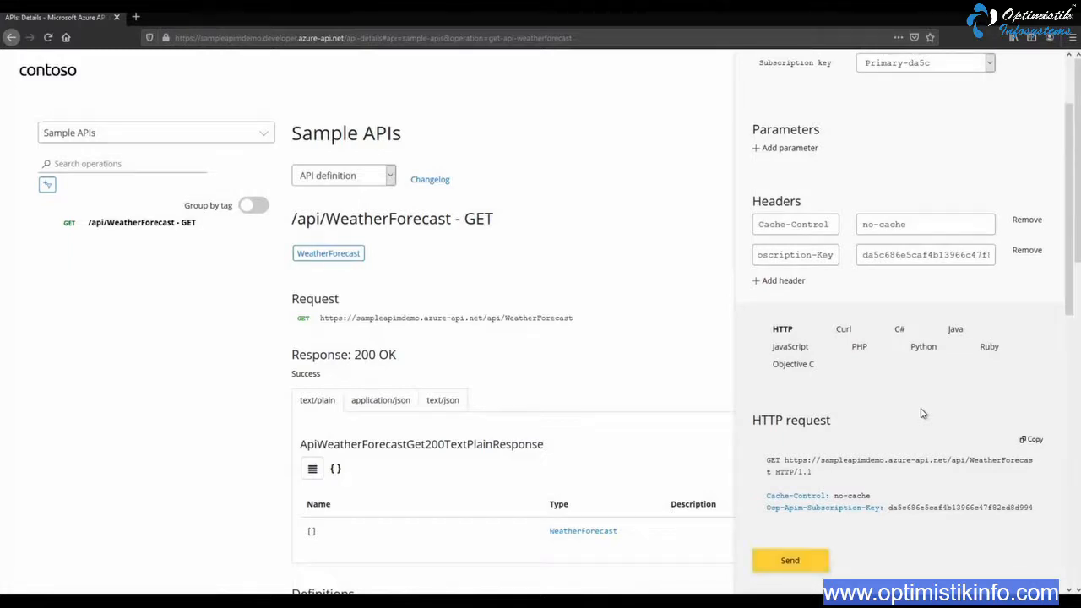
Review the returned weather forecast response and examine the host name and WeatherForecast path in the HTTP request URL
scroll(921, 414, "down", 5)
scroll(867, 413, "down", 3)
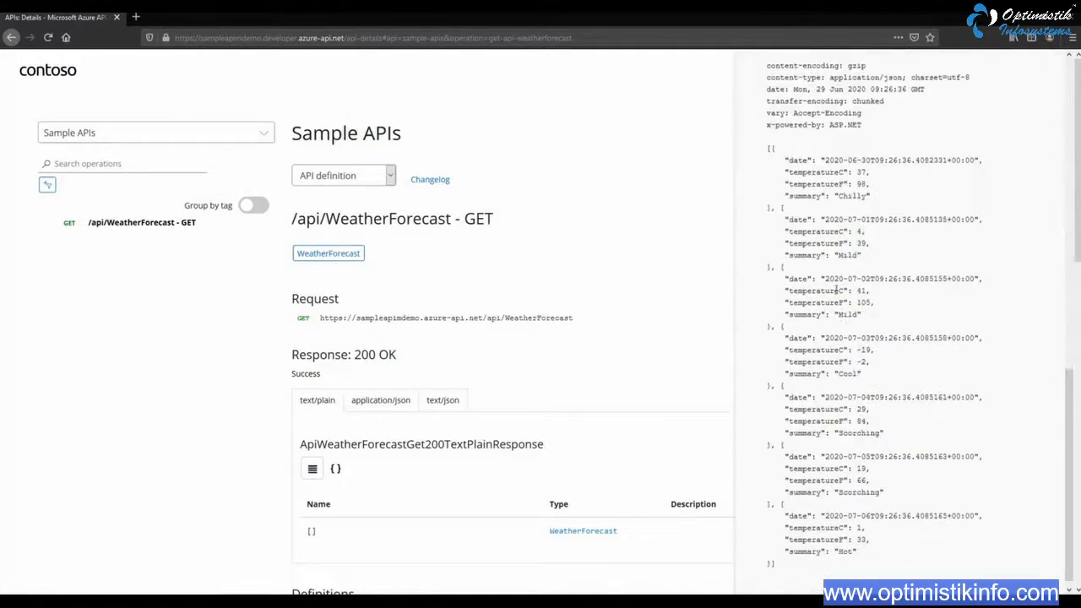
scroll(834, 480, "up", 10)
scroll(834, 480, "up", 3)
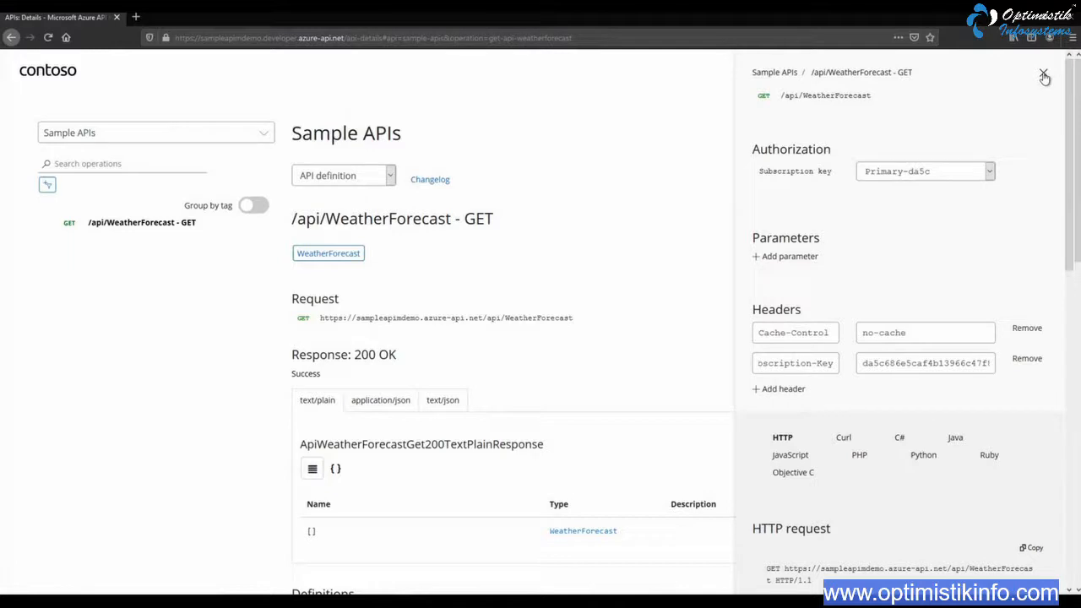
scroll(887, 483, "down", 3)
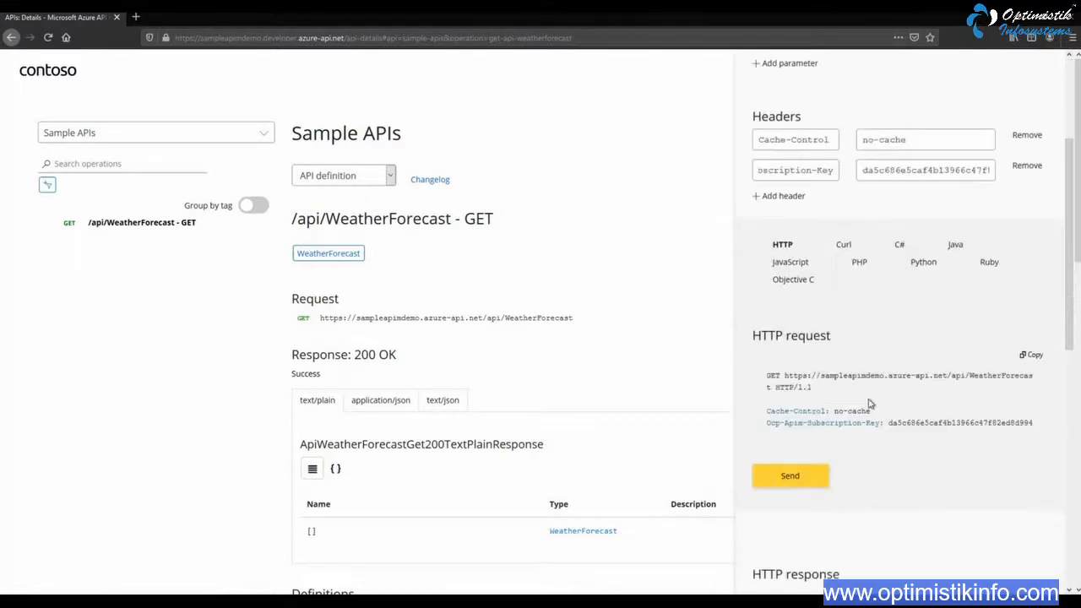
left_click_drag(819, 376, 878, 379)
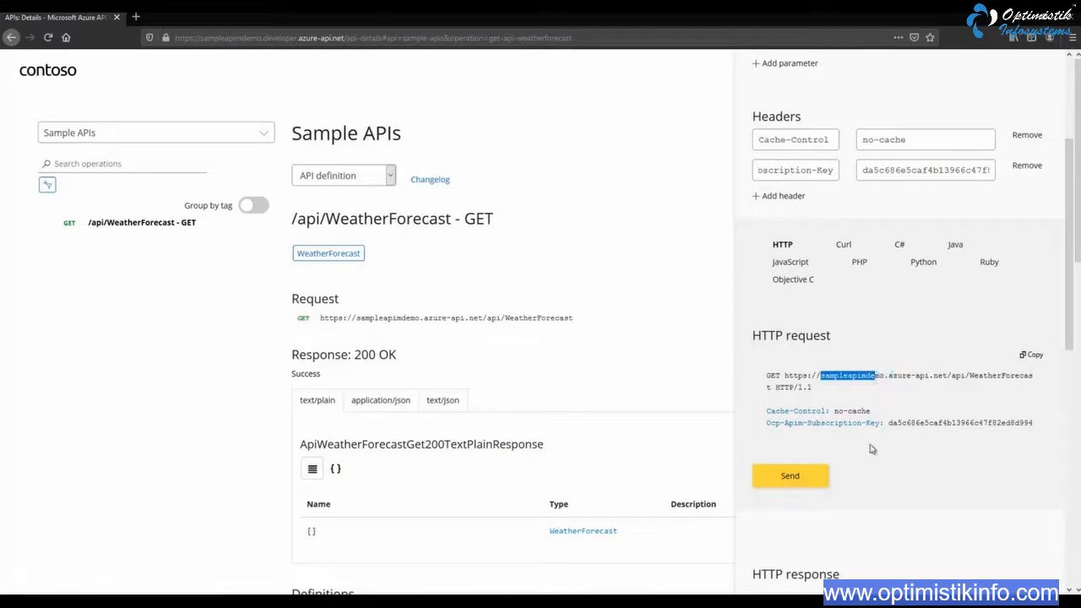
left_click(916, 443)
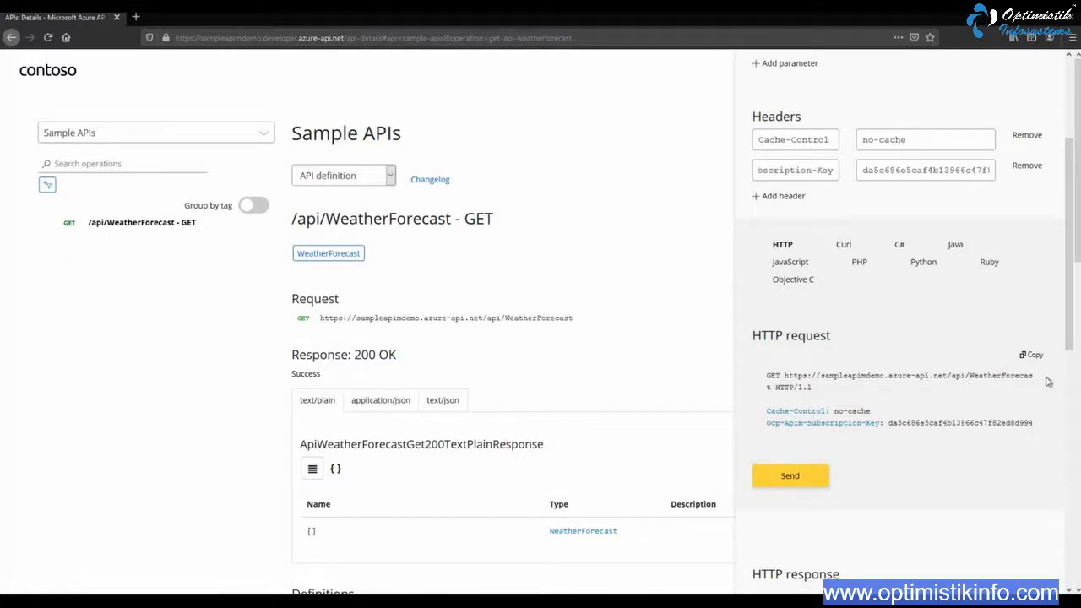
left_click_drag(1014, 376, 1066, 382)
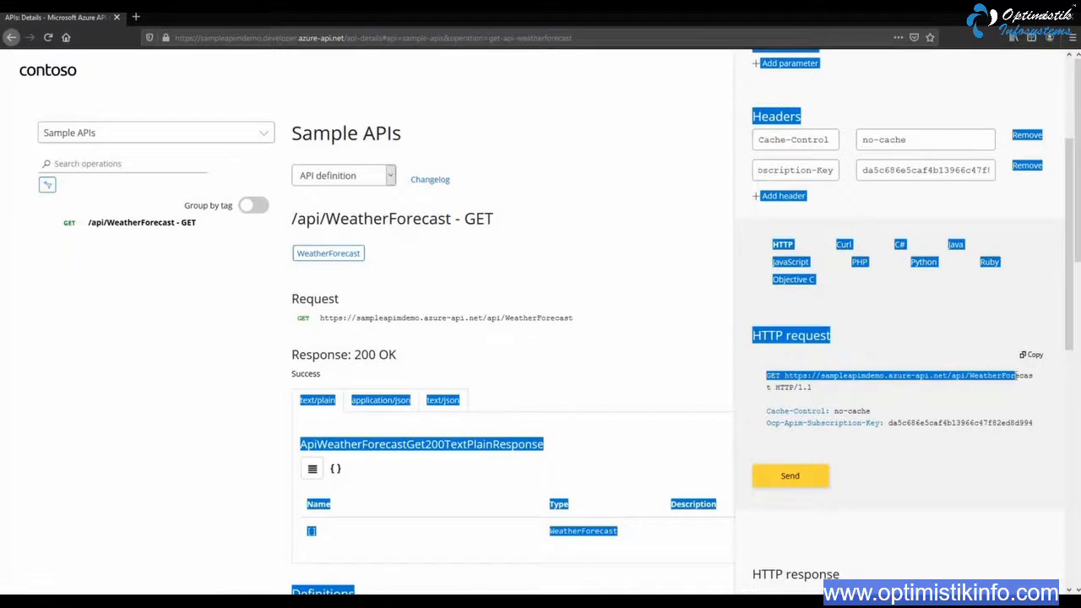
double_click(1016, 376)
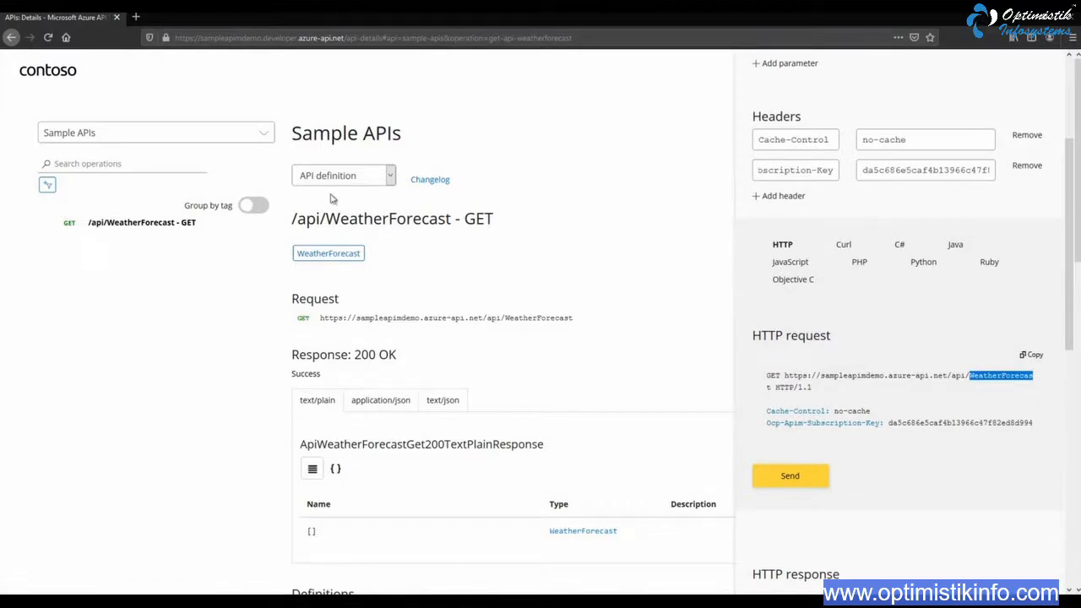
left_click(374, 176)
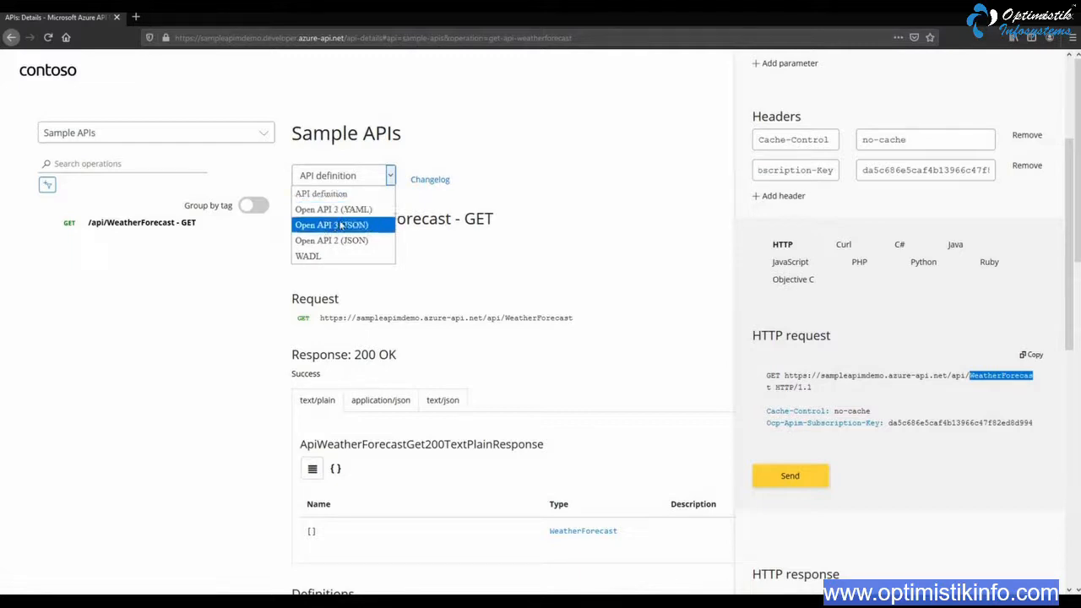
left_click(346, 210)
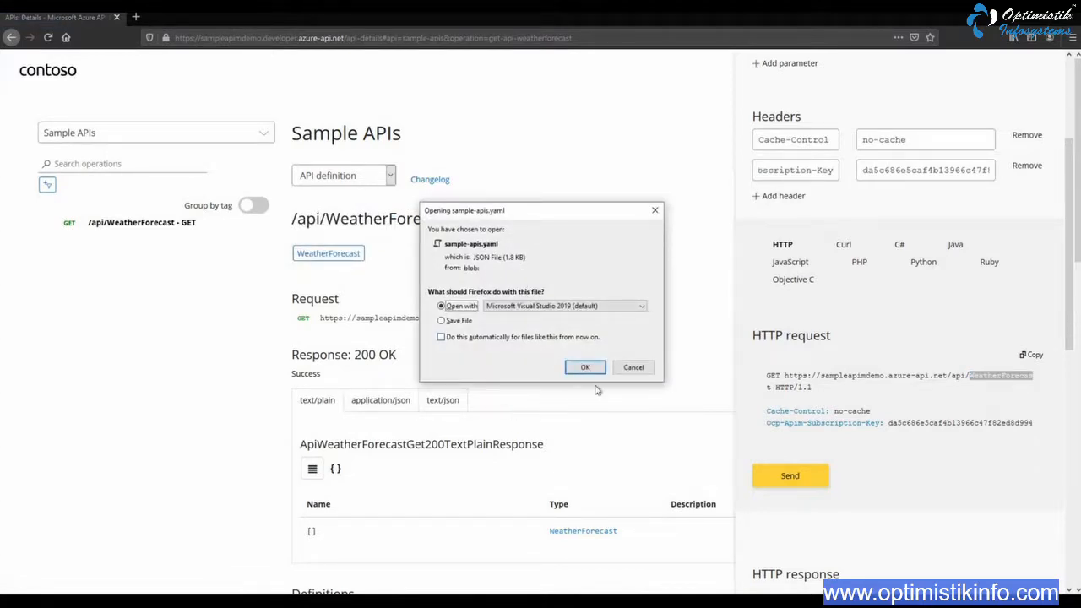
left_click(634, 369)
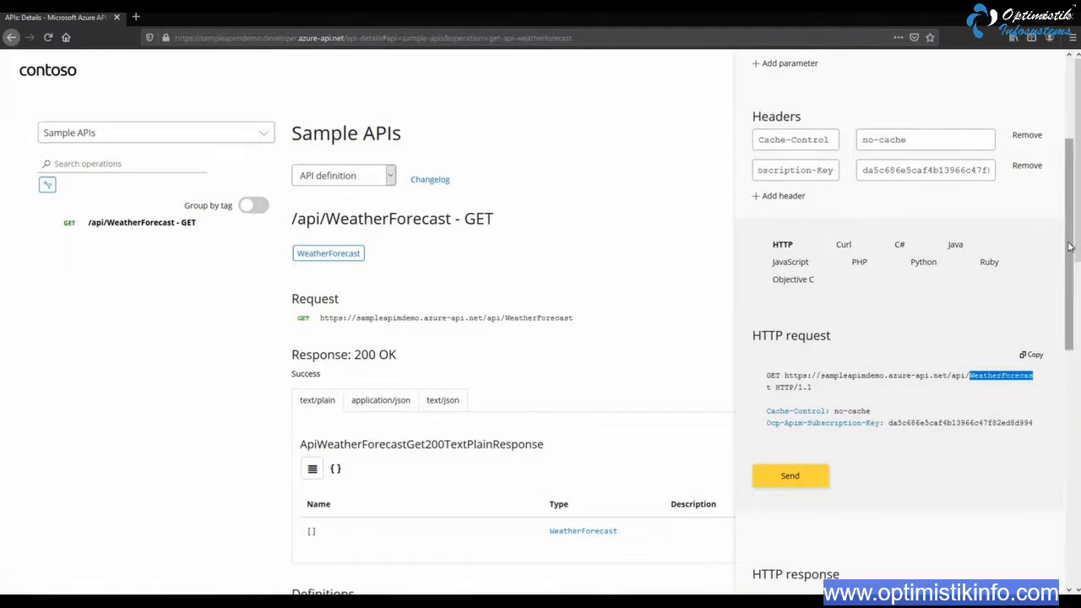
Close the test console and reopen the Optimistik Infosystems APIs product page from the product list
left_click_drag(1068, 245, 1077, 149)
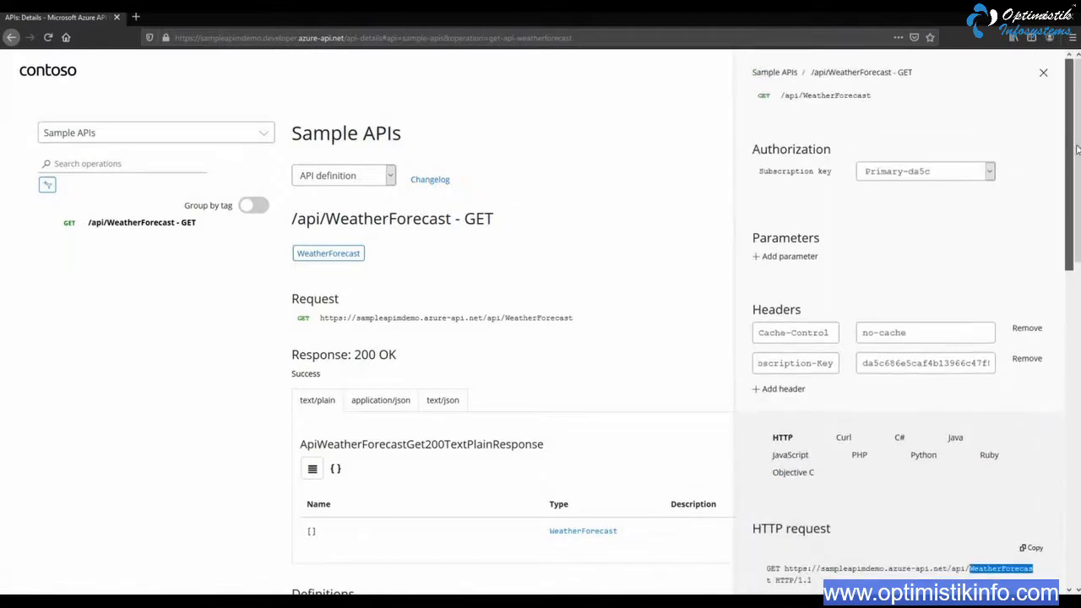
left_click(1044, 75)
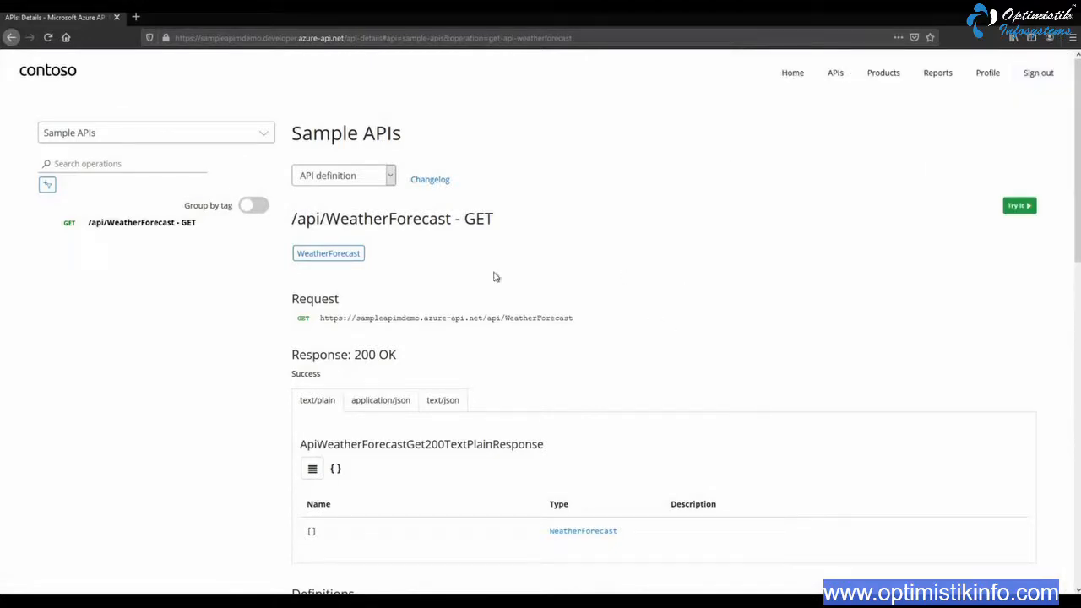
left_click(891, 76)
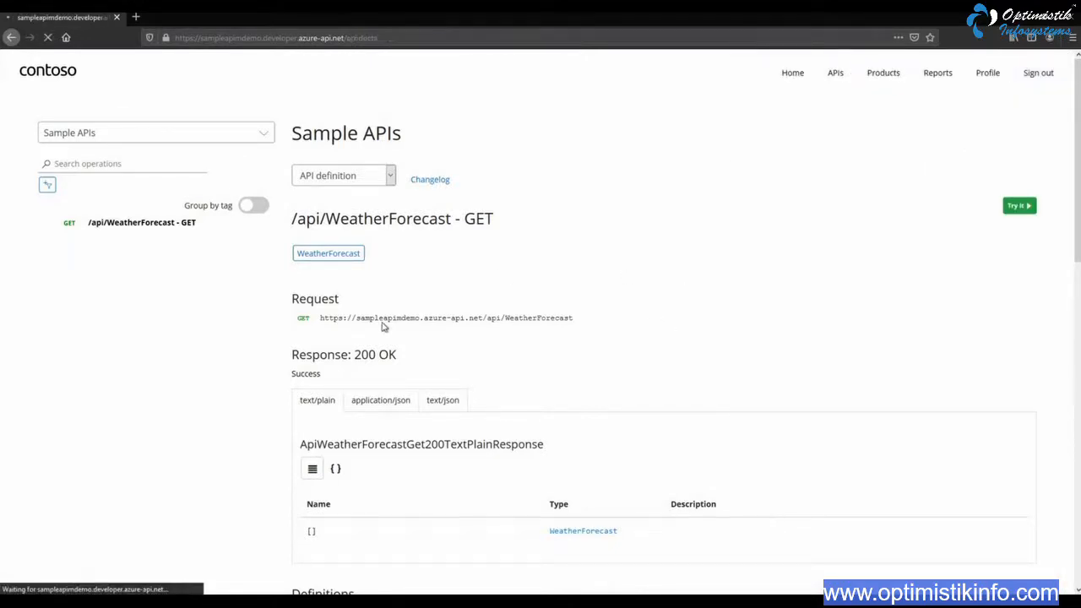
left_click(282, 233)
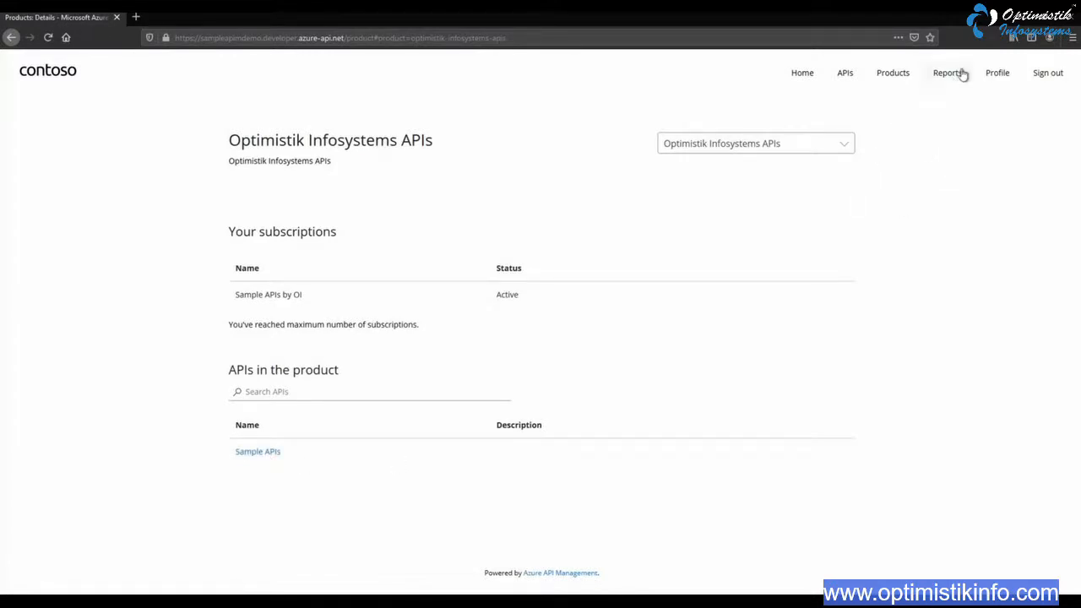
Open the user profile and reveal the primary key of the "Sample APIs by OI" subscription
left_click(998, 74)
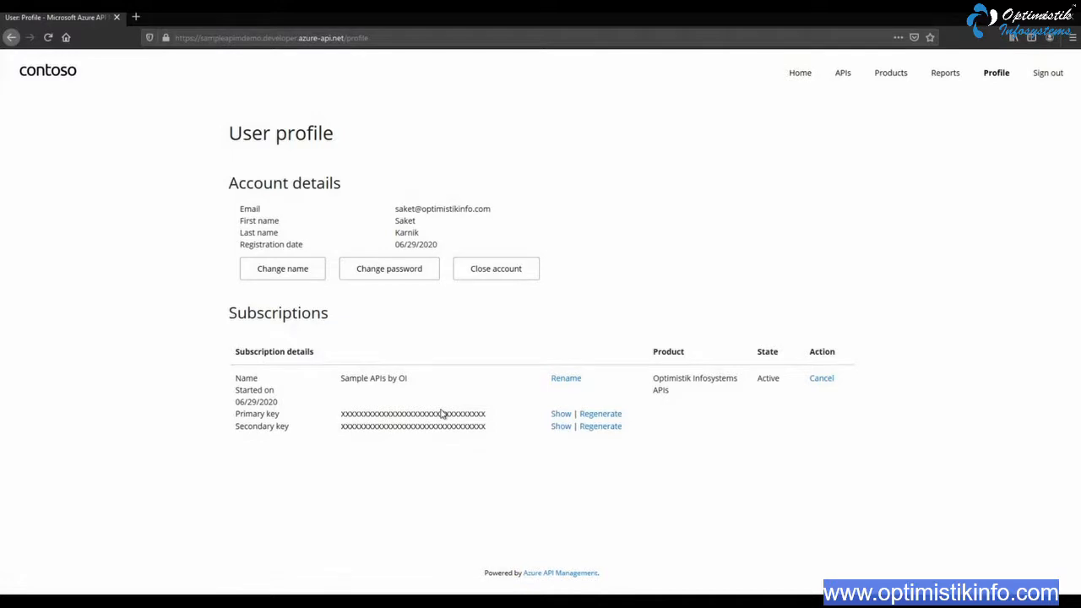
left_click(562, 415)
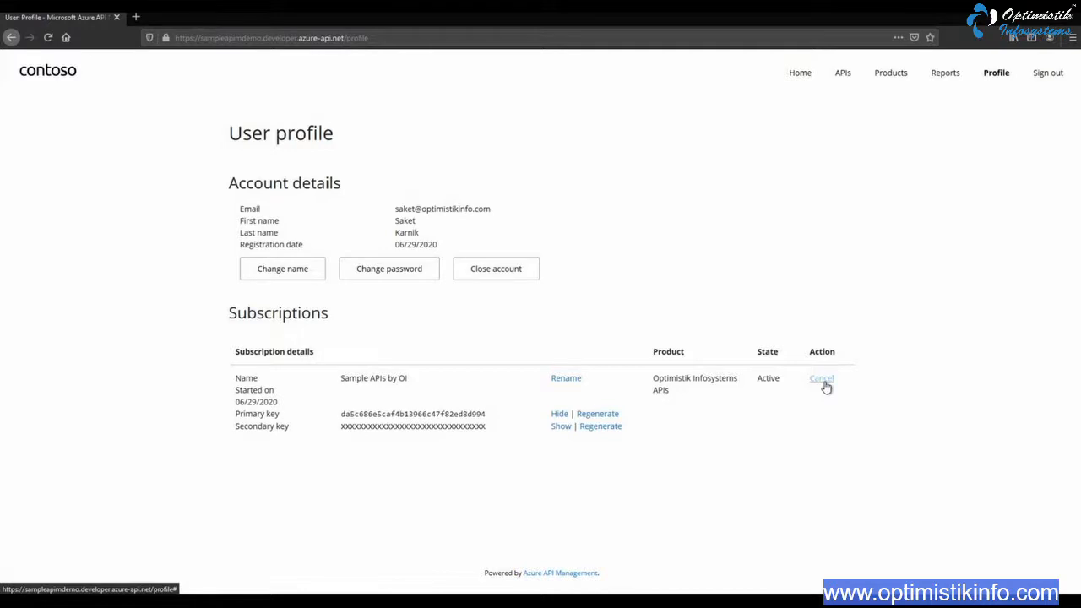
left_click(285, 275)
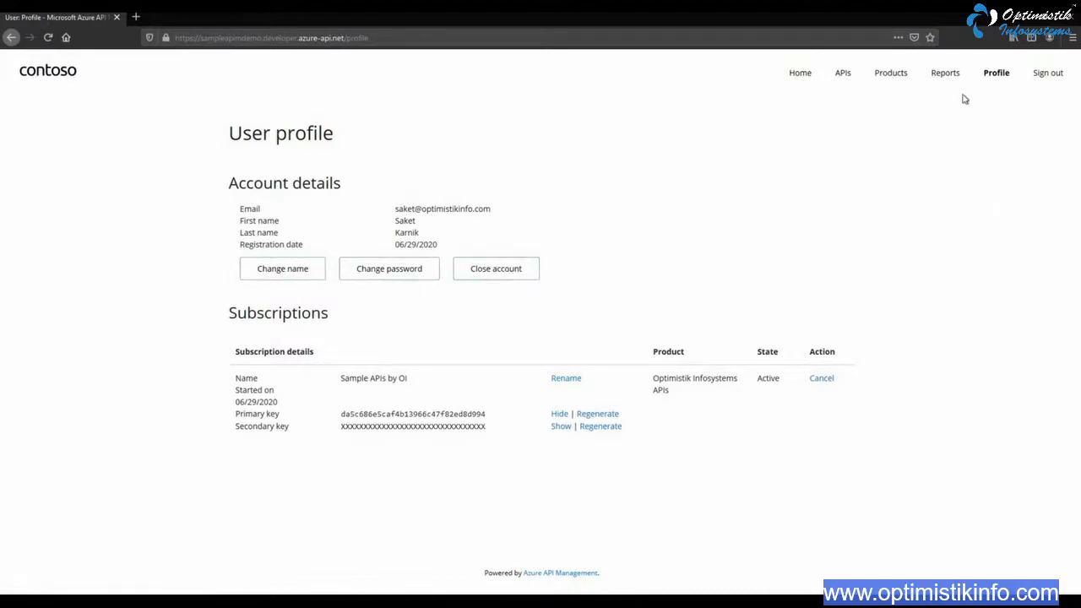
Open the usage reports and examine the API calls, data transfer, response times and the product, subscription and API tables
left_click(945, 72)
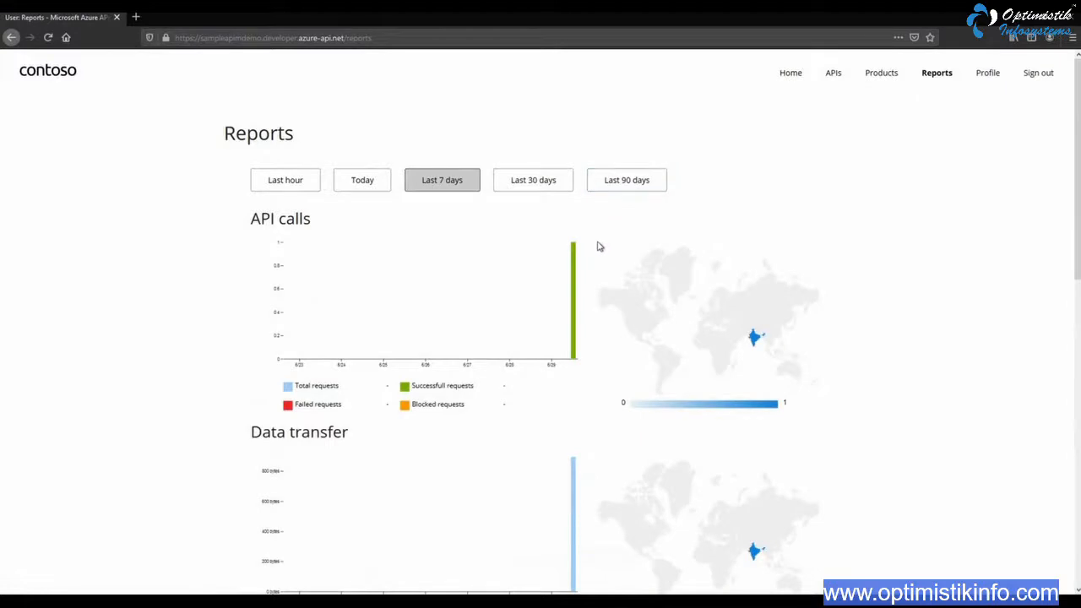
mouse_move(514, 348)
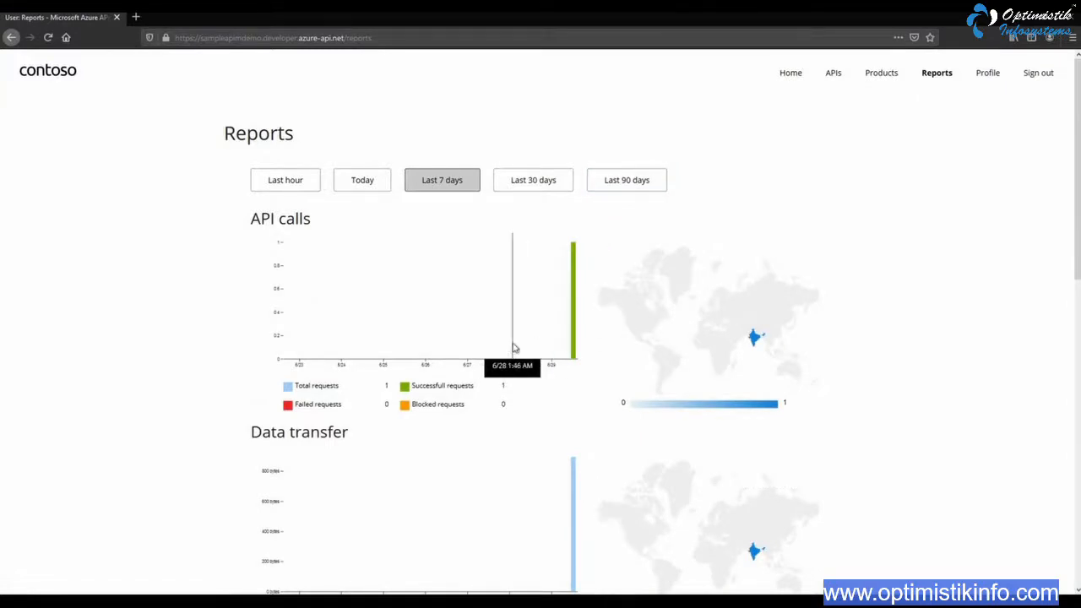
scroll(512, 347, "down", 5)
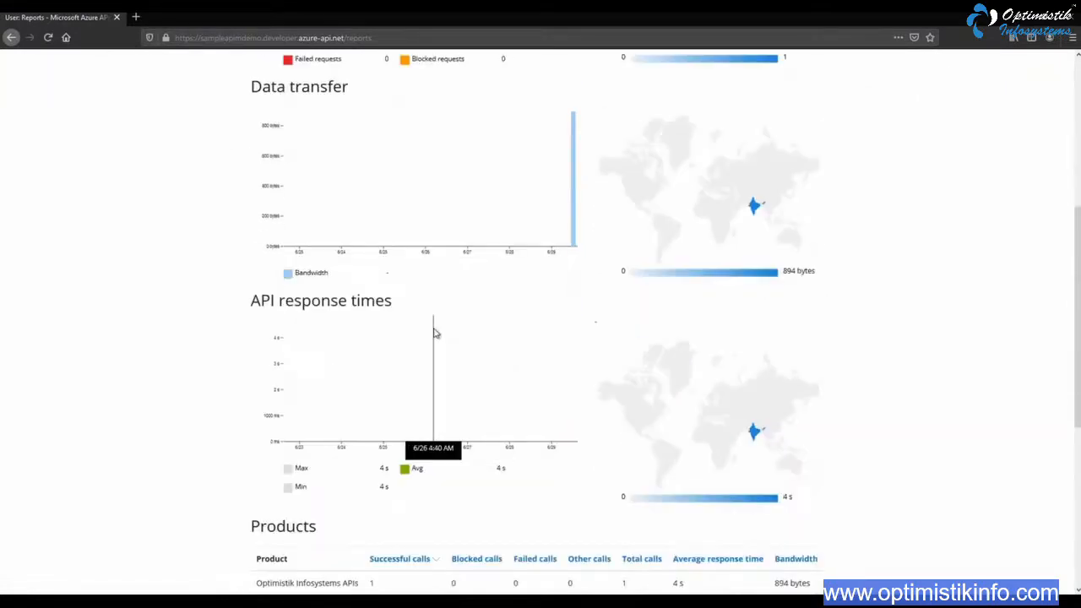
scroll(434, 333, "down", 2)
scroll(478, 335, "down", 2)
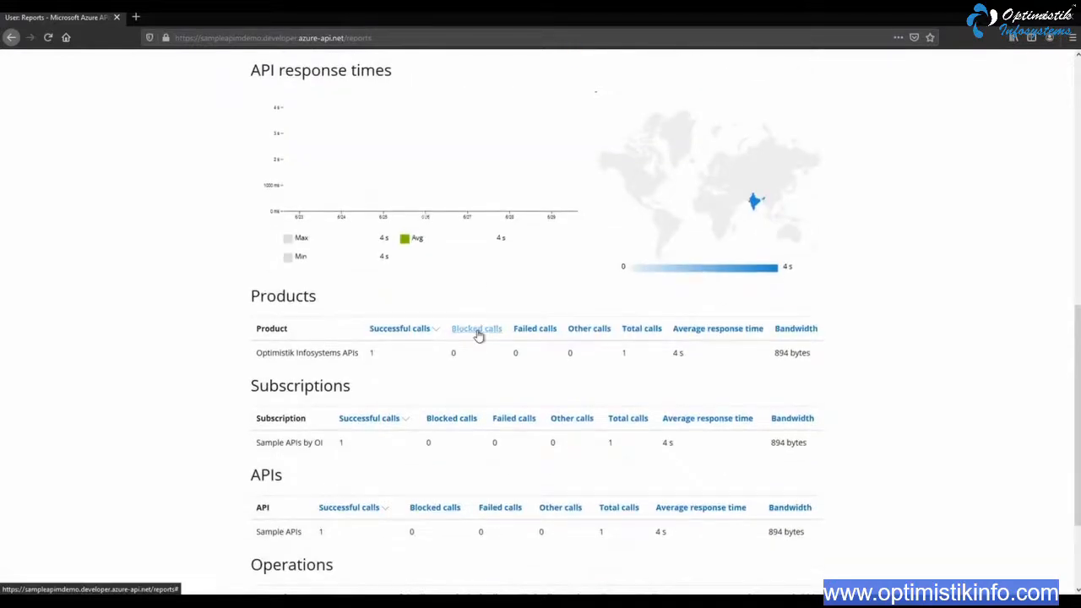
scroll(479, 336, "down", 2)
scroll(535, 345, "up", 5)
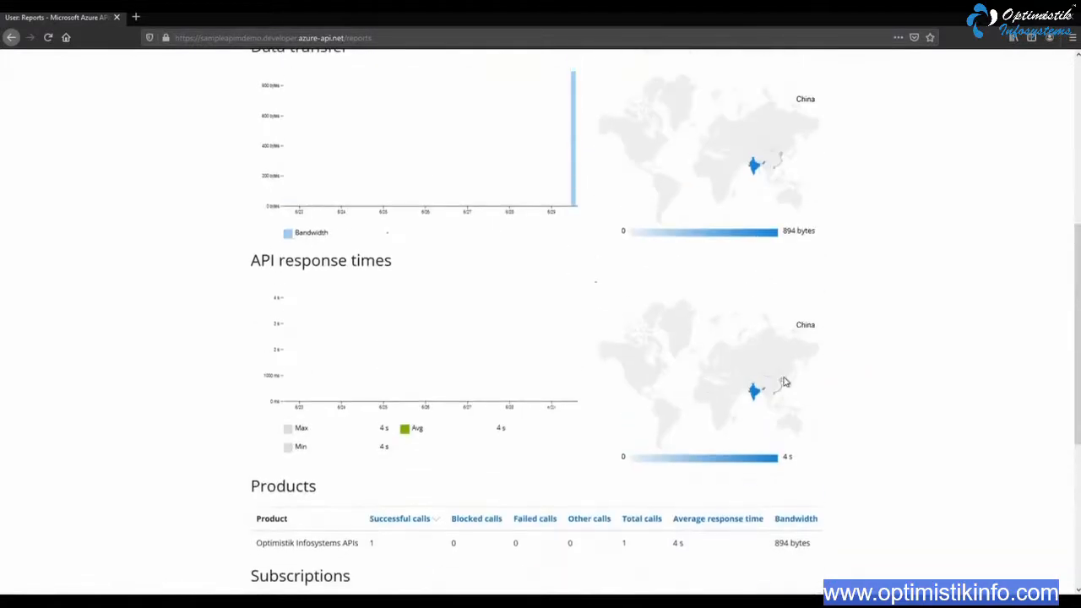
scroll(783, 383, "up", 5)
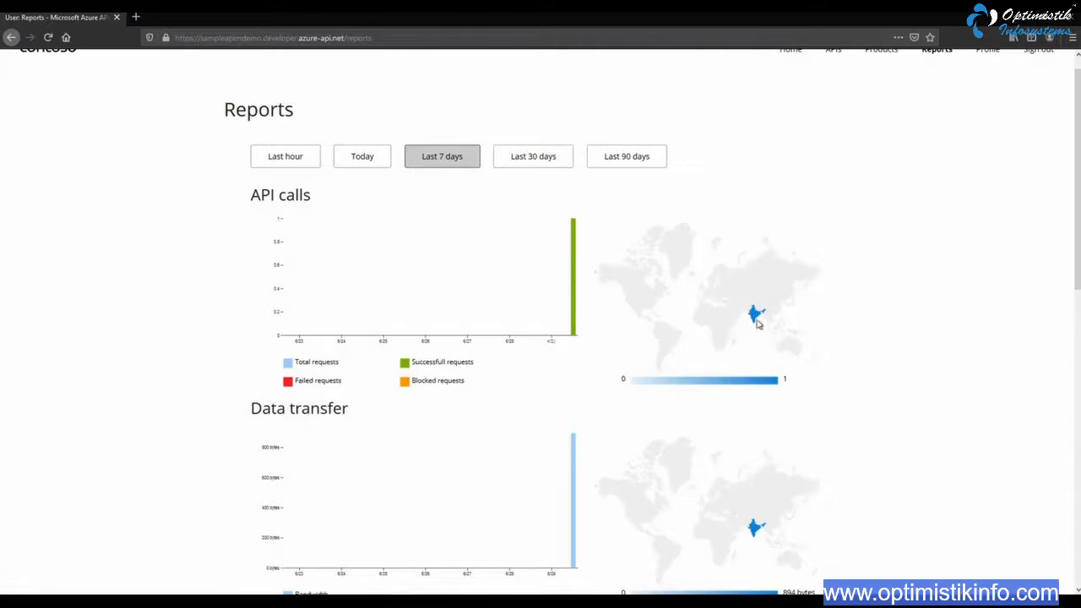
mouse_move(756, 317)
scroll(760, 329, "down", 5)
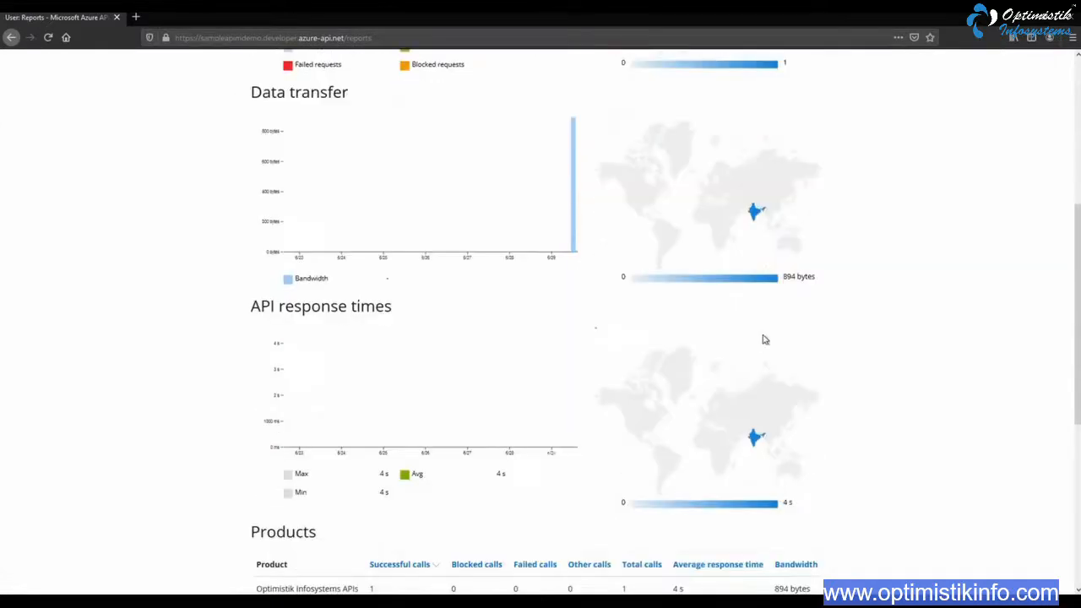
Examine the API response times and the Products, Subscriptions, APIs and Operations tables in the usage reports
scroll(760, 336, "down", 1)
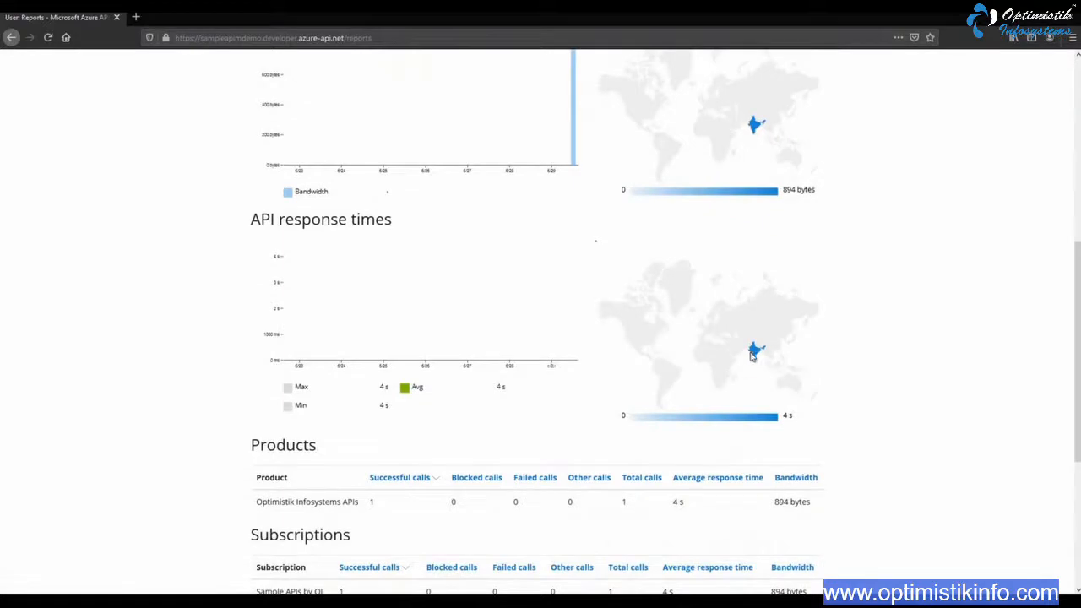
mouse_move(755, 353)
scroll(755, 355, "down", 2)
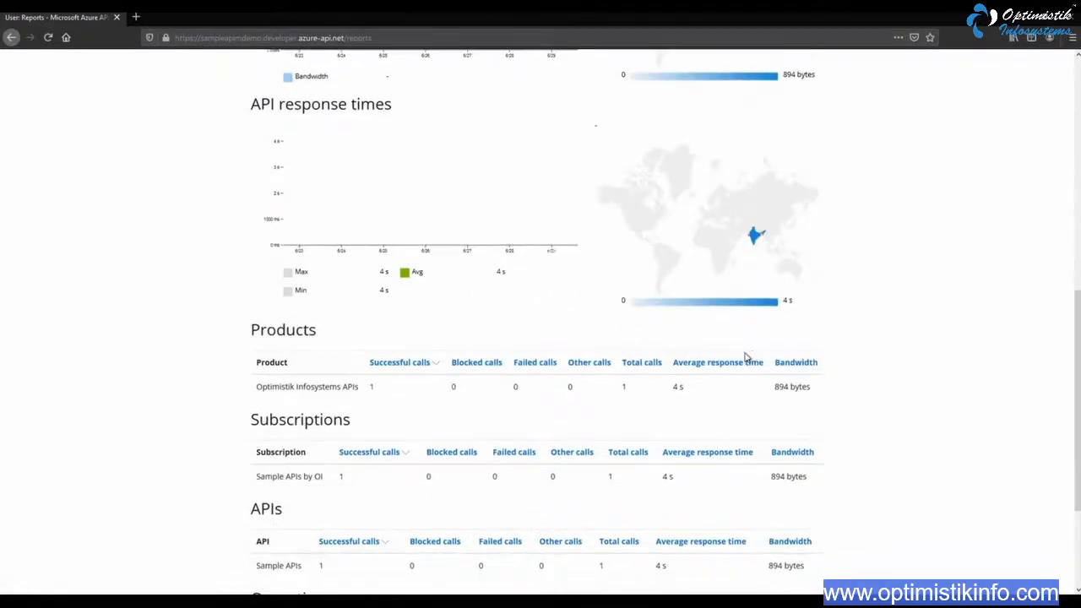
scroll(746, 290, "down", 2)
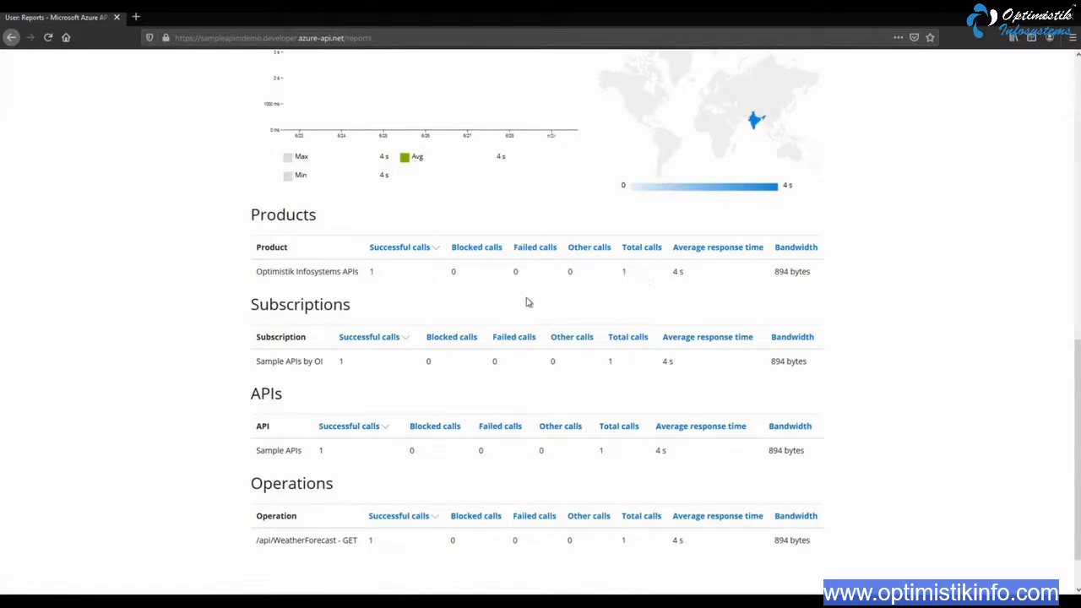
scroll(372, 316, "down", 1)
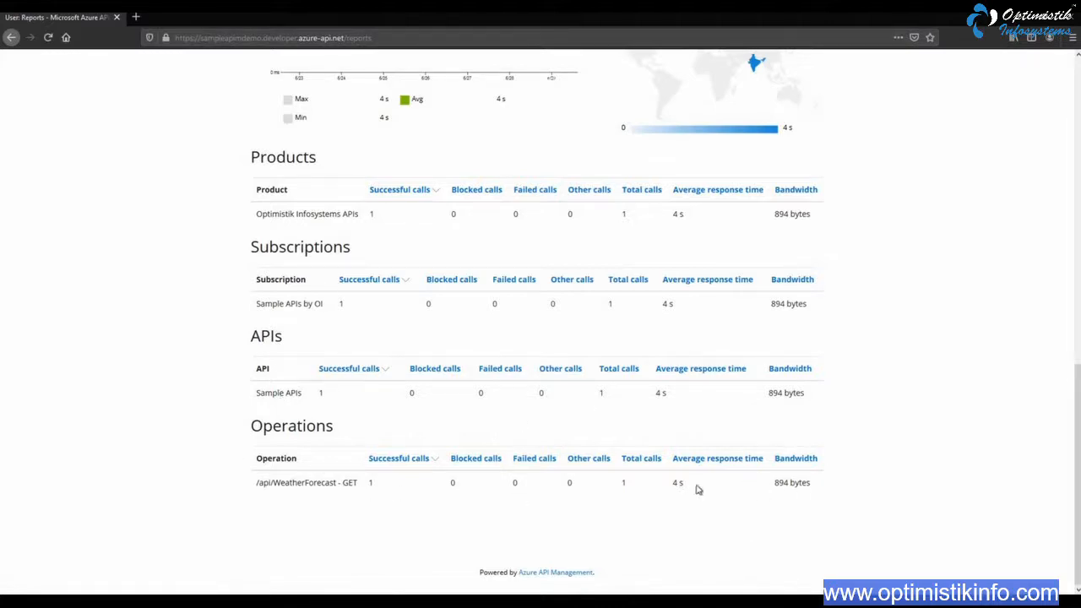
scroll(697, 488, "up", 10)
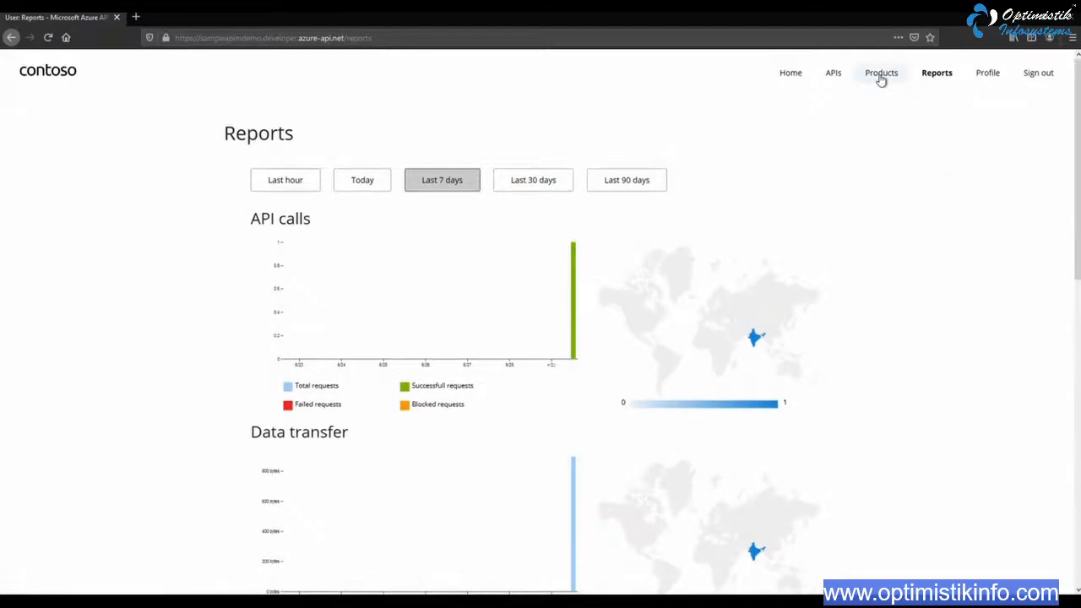
Revisit the developer portal's Products, APIs and Home pages and sign out of the developer account
left_click(881, 76)
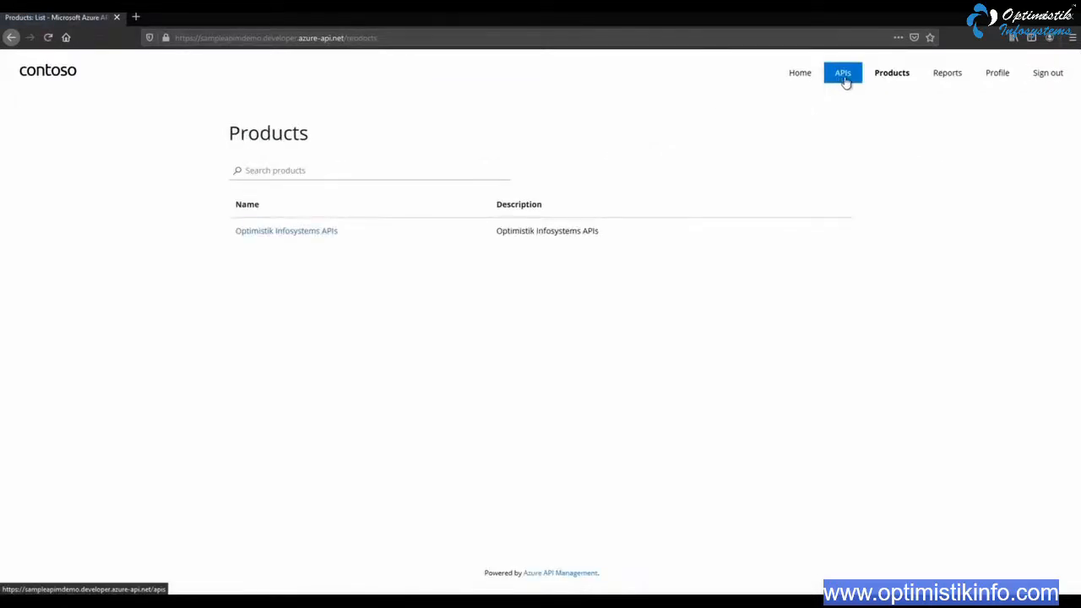
left_click(845, 82)
left_click(803, 80)
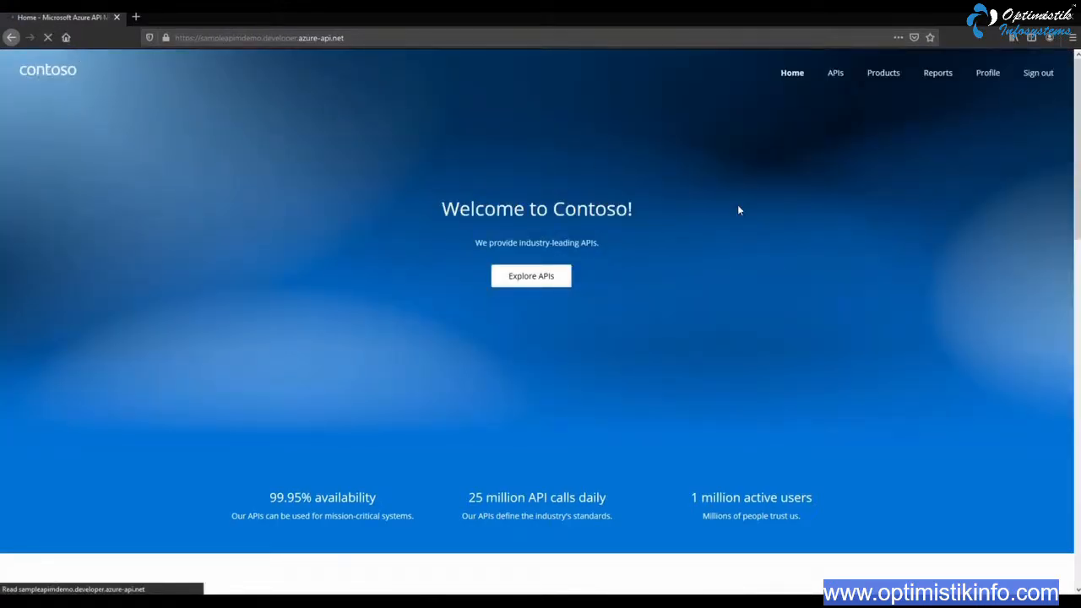
left_click(1039, 75)
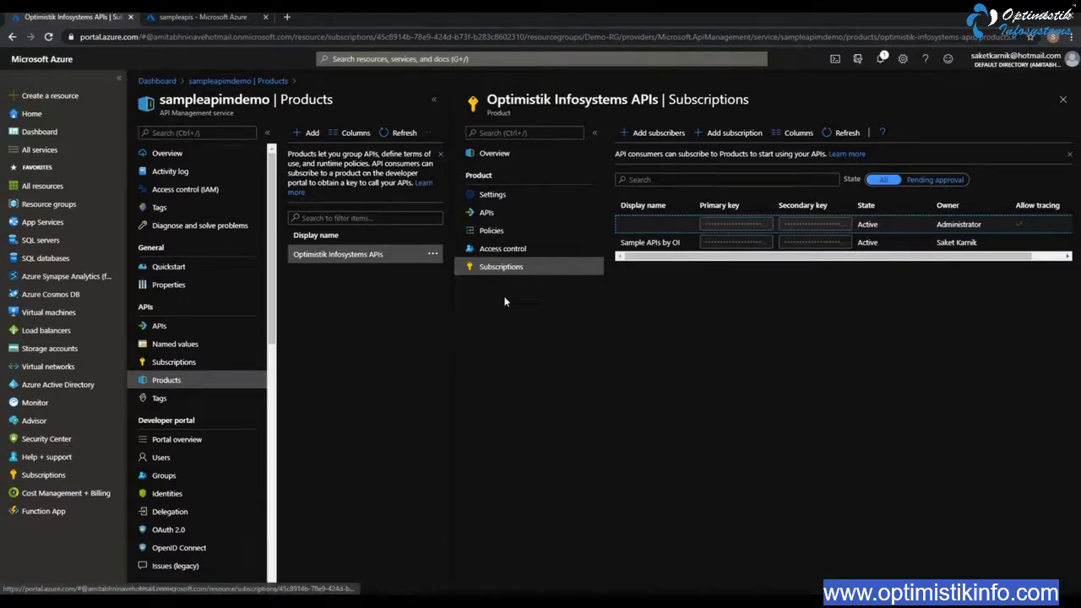
View the Optimistik Infosystems APIs product policies in the Azure portal and browse the inbound policy types for all Sample APIs operations
left_click(496, 232)
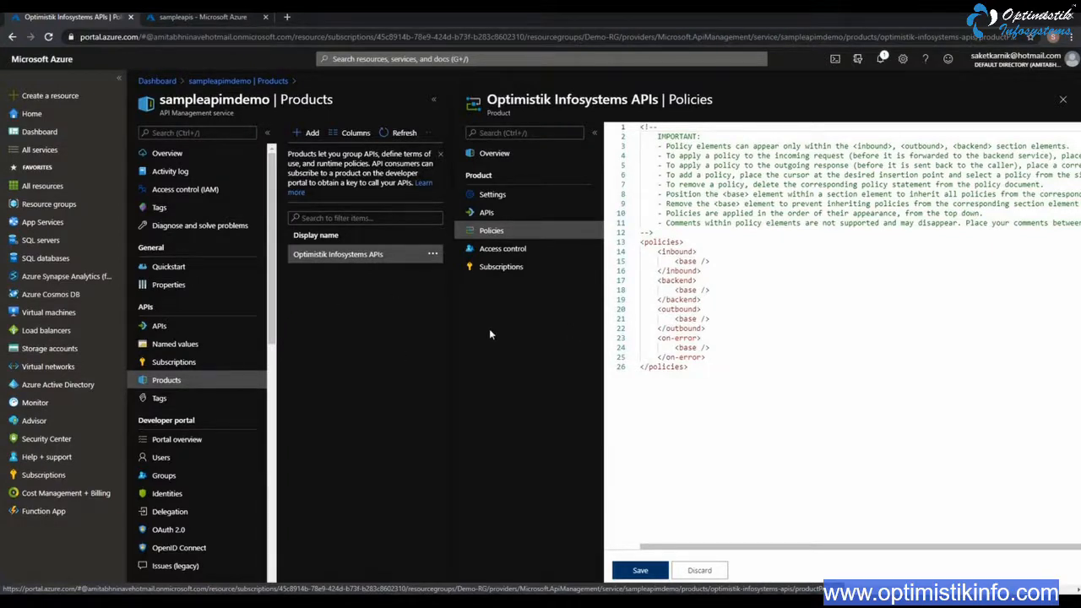
left_click(186, 330)
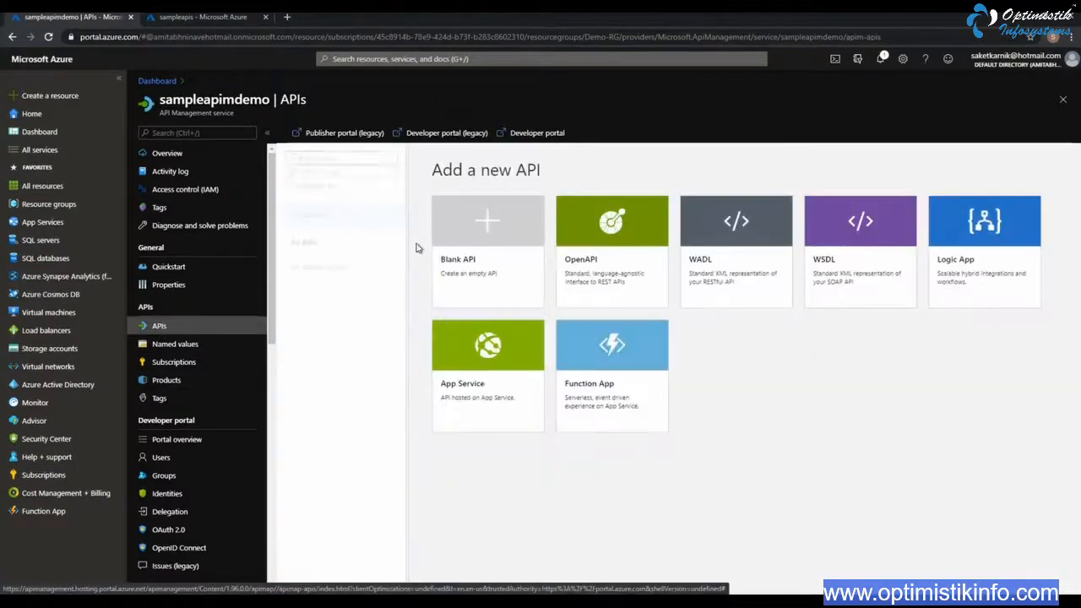
left_click(314, 273)
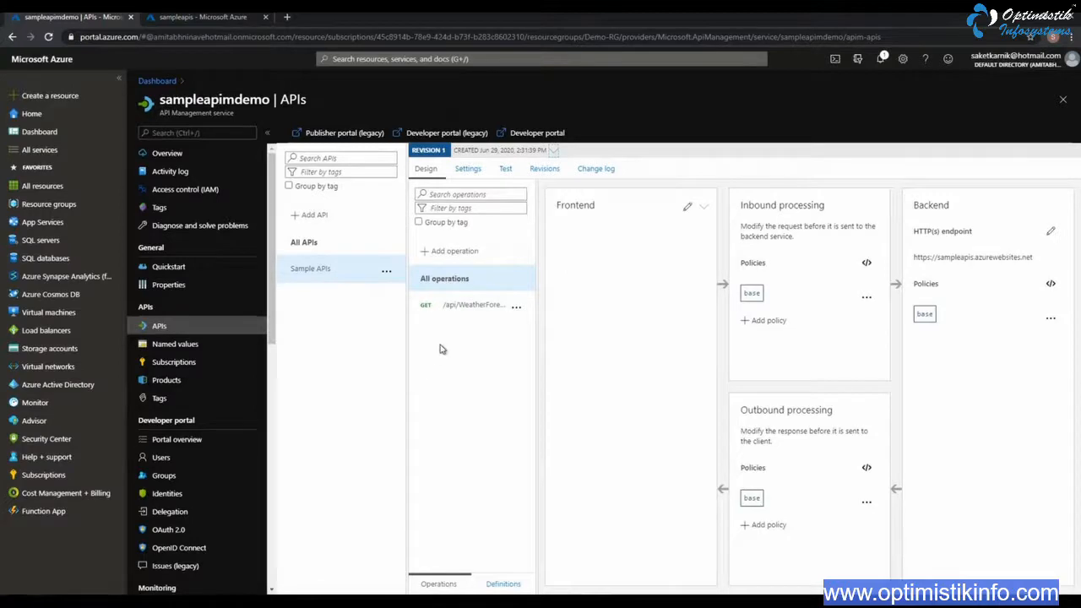
left_click(766, 320)
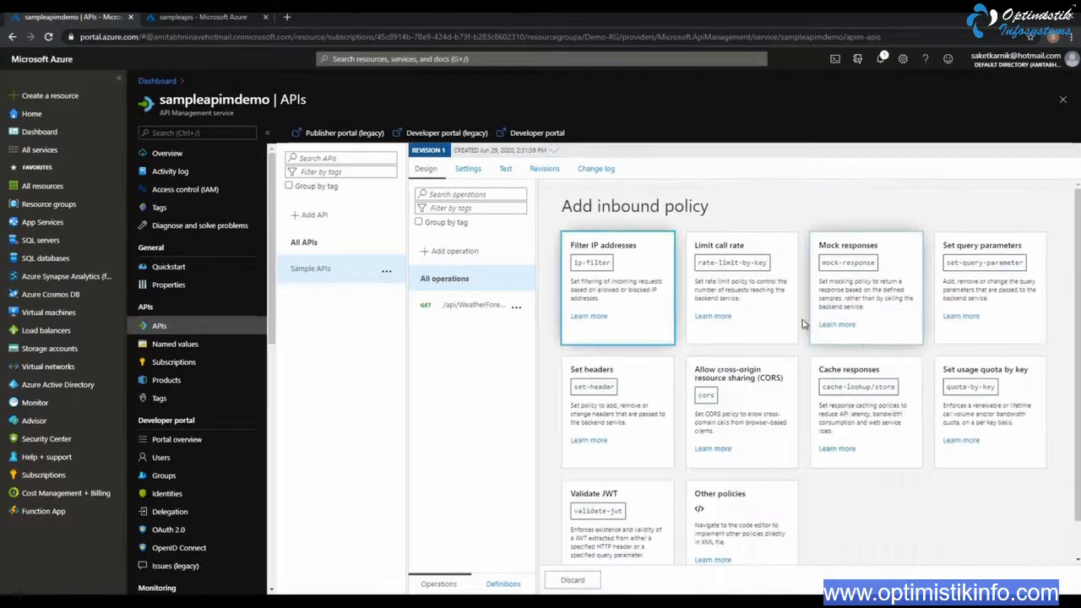
scroll(787, 488, "down", 1)
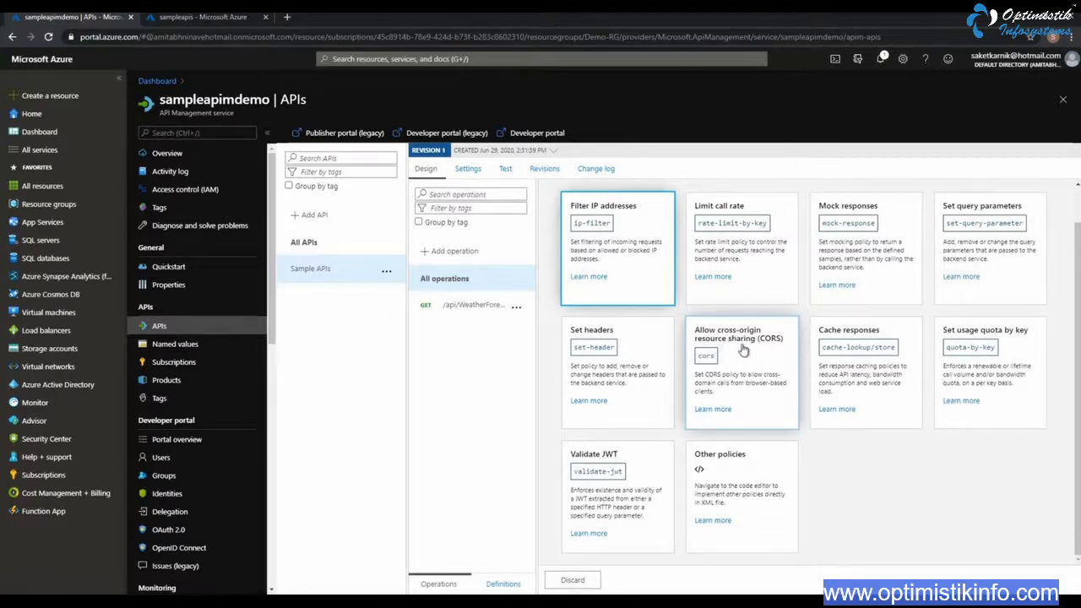
Open the Validate JWT inbound policy, inspect its header name, failed validation HTTP code and error message settings, and discard it
left_click(603, 457)
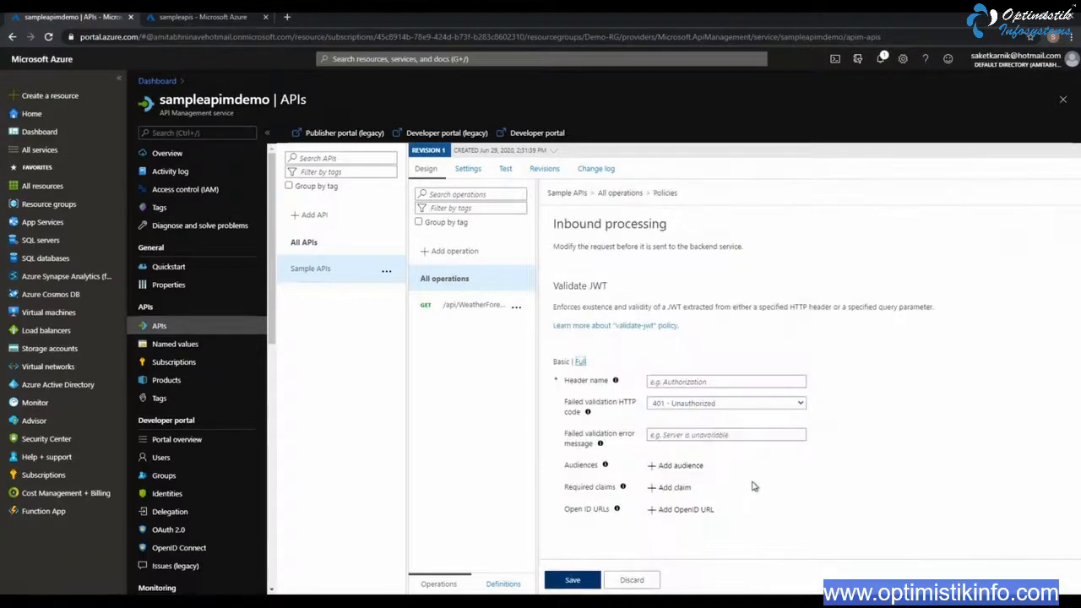
left_click(732, 381)
left_click(780, 405)
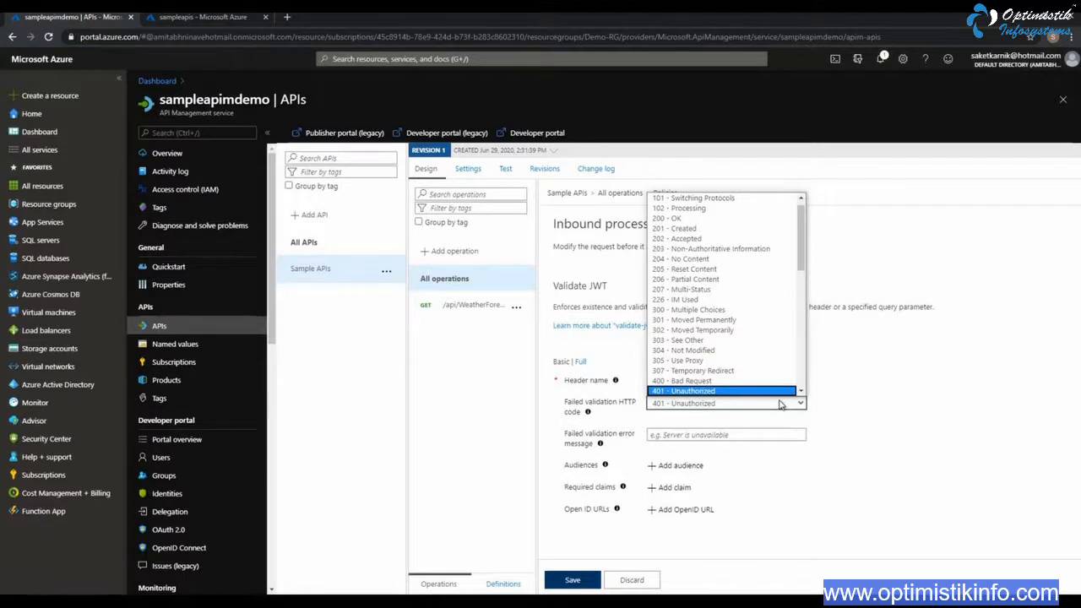
left_click(893, 405)
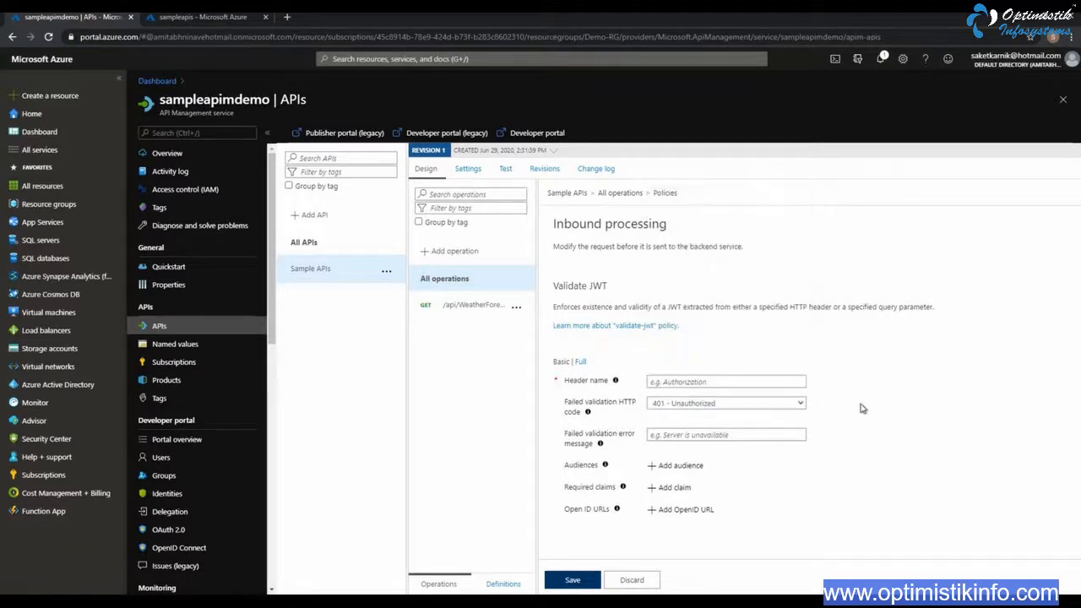
left_click(731, 430)
left_click(632, 580)
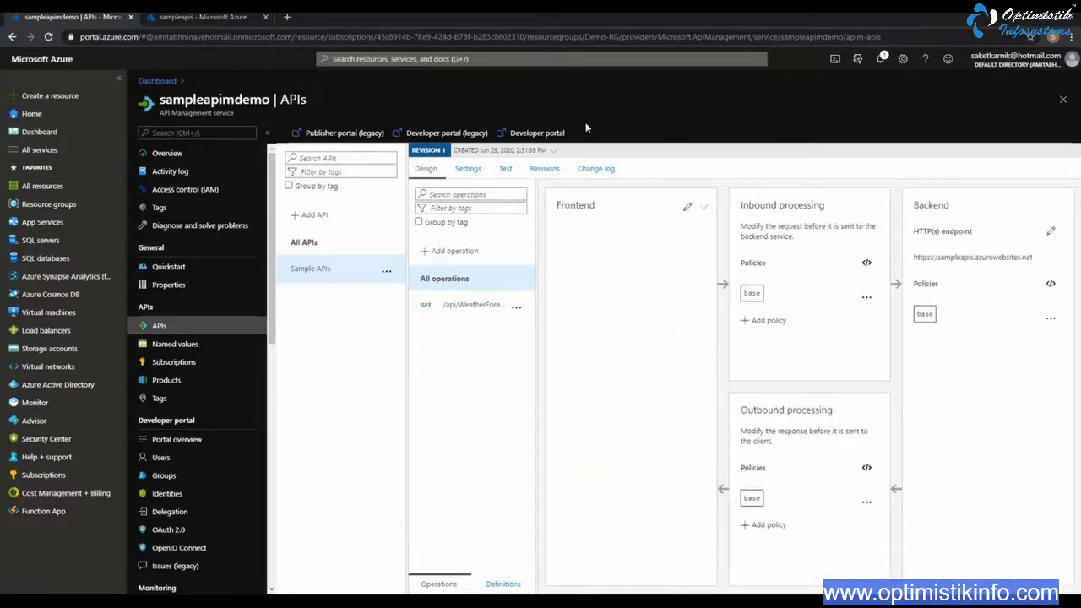
Review the sampleapimdemo service overview and switch to the Azure API management topic list in Notepad++
left_click(167, 154)
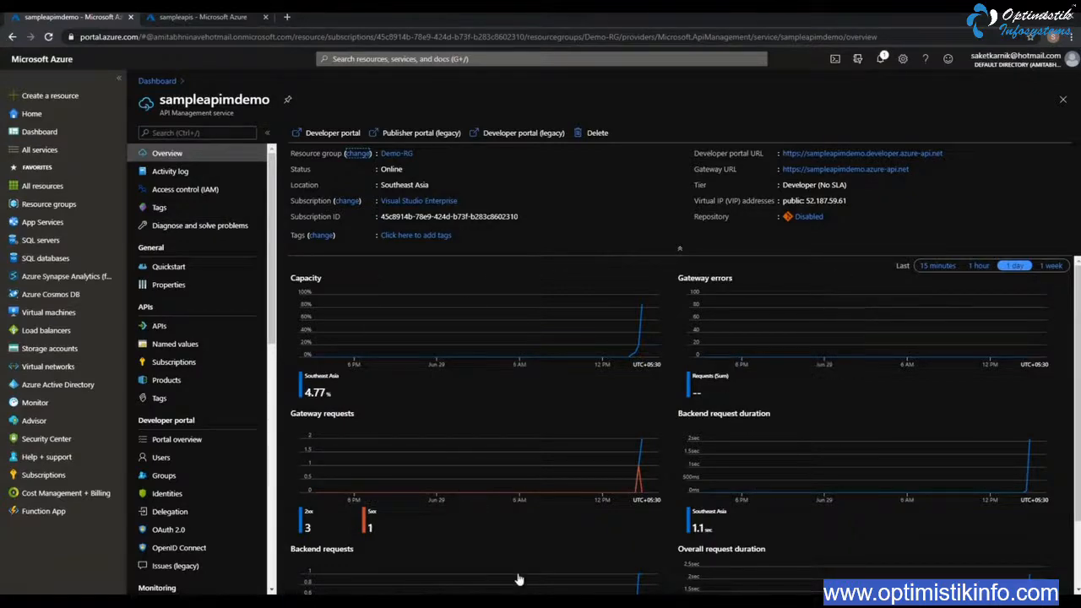
left_click(509, 601)
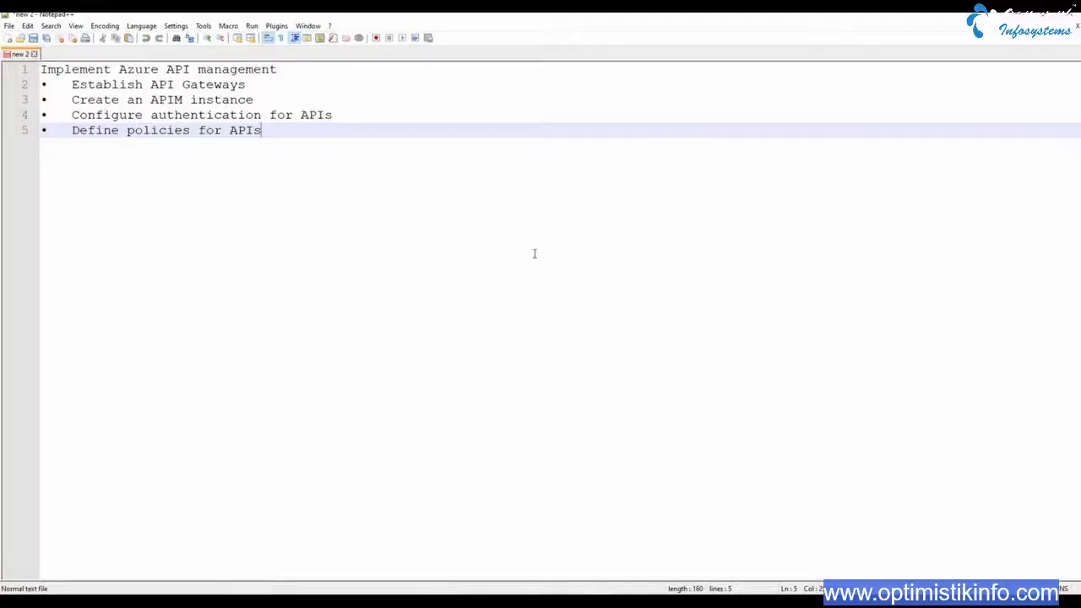